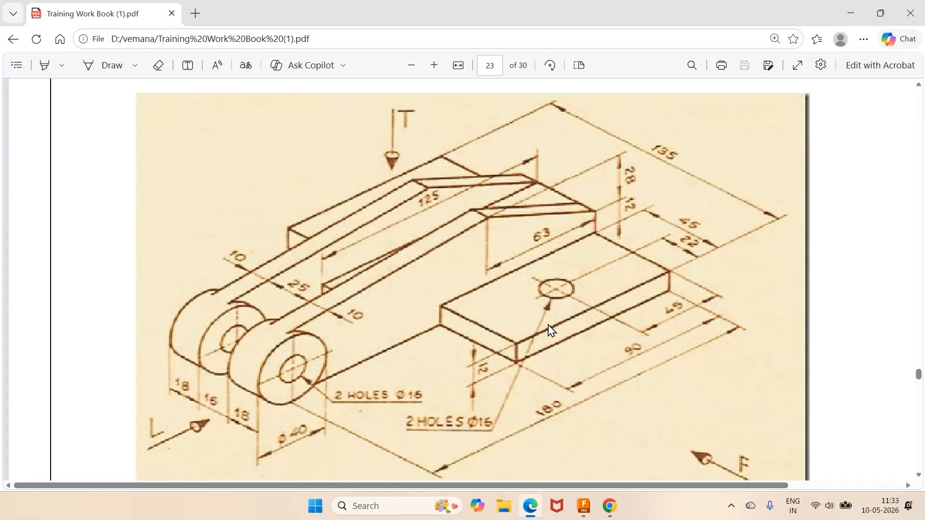
# - Switch to Autodesk Fusion and start a new sketch on the horizontal origin plane seen from the top
pyautogui.click(585, 508)
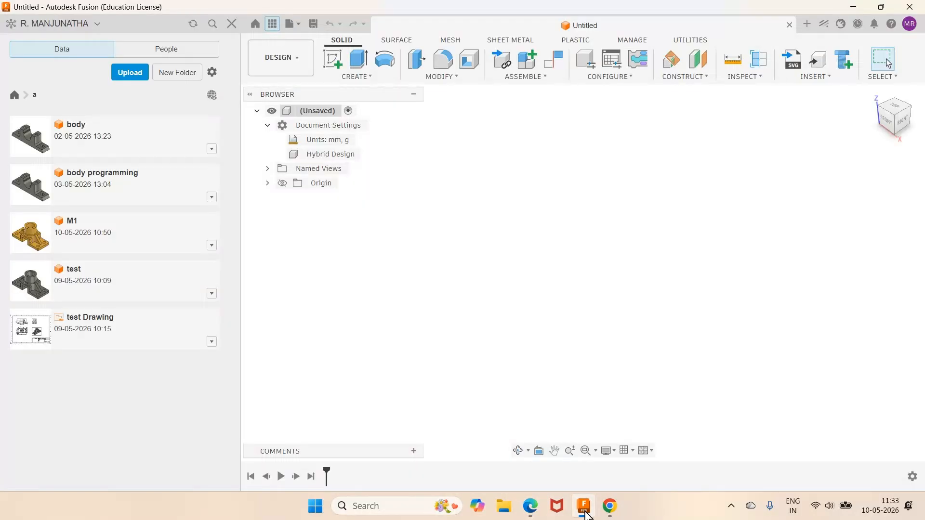
pyautogui.click(332, 58)
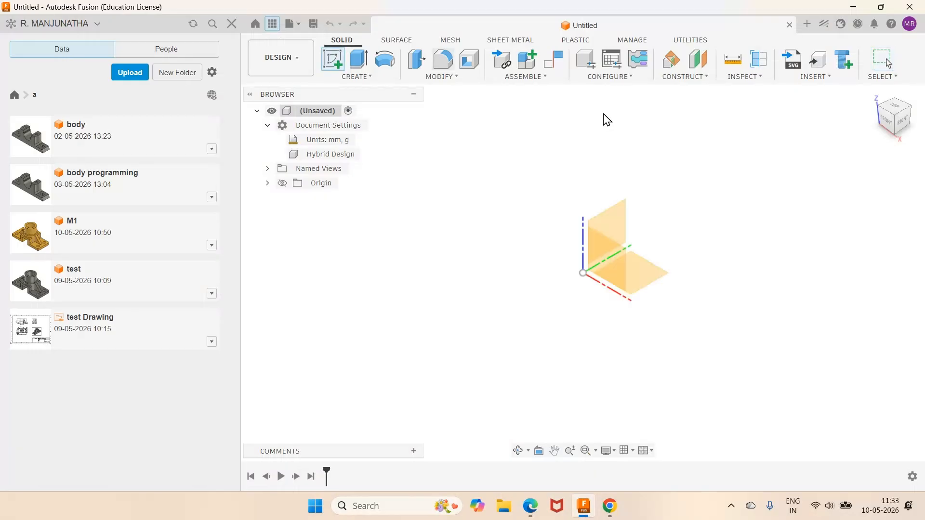
pyautogui.click(610, 227)
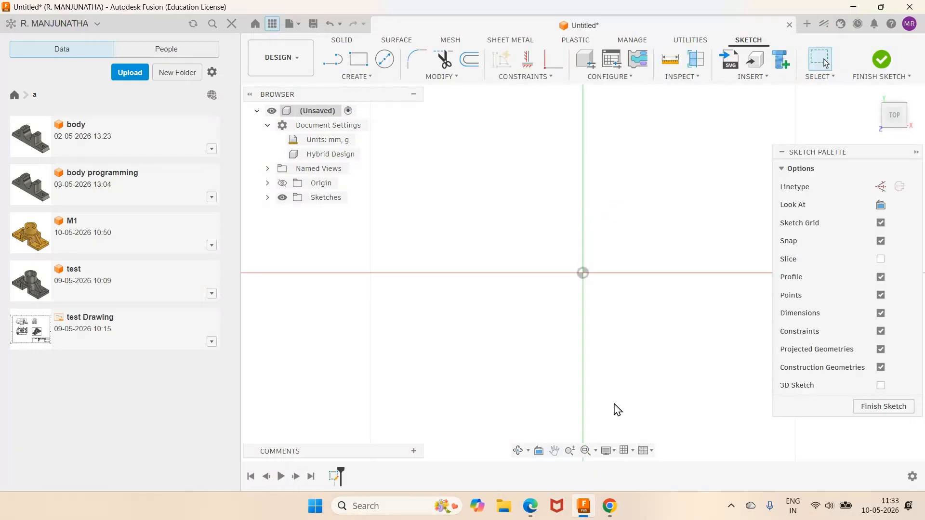
# - Consult the PDF drawing for the base plate and sketch a two-point rectangle above the horizontal axis, spanning the vertical axis
pyautogui.click(534, 515)
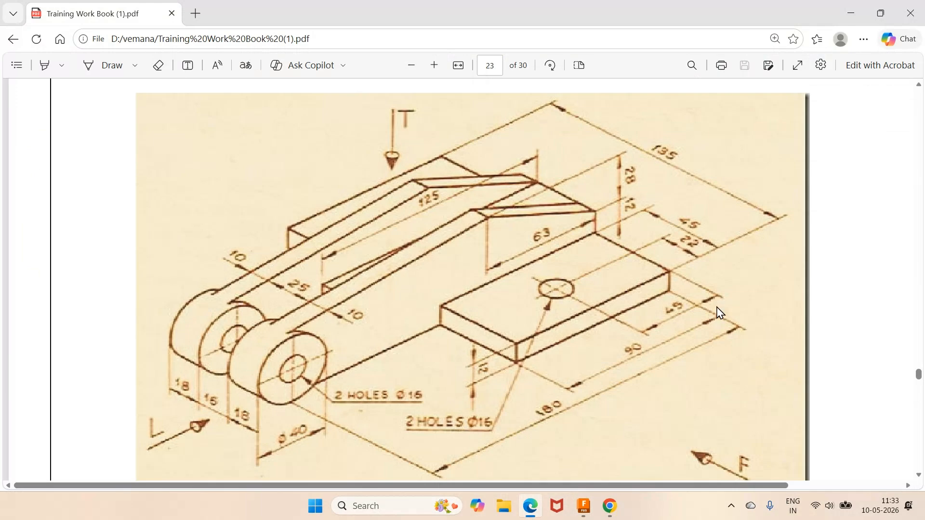
pyautogui.click(583, 506)
pyautogui.click(359, 61)
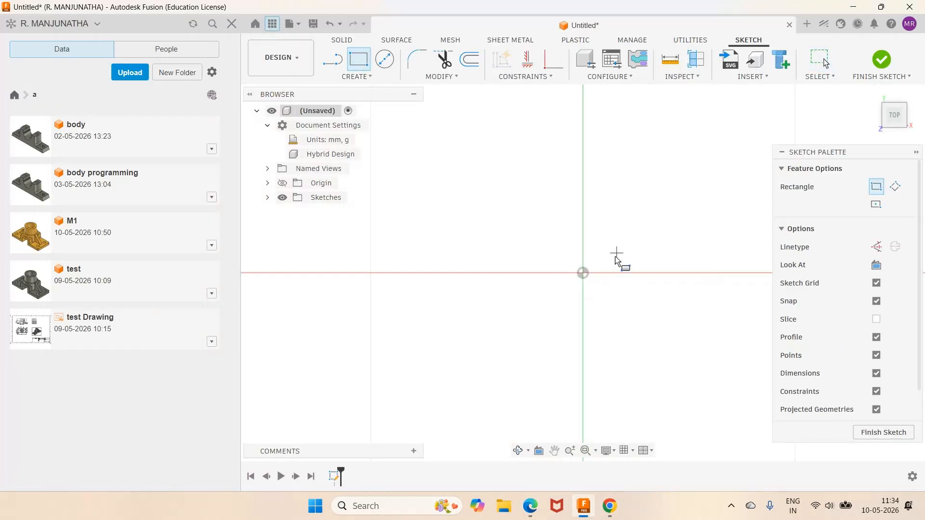
pyautogui.click(438, 164)
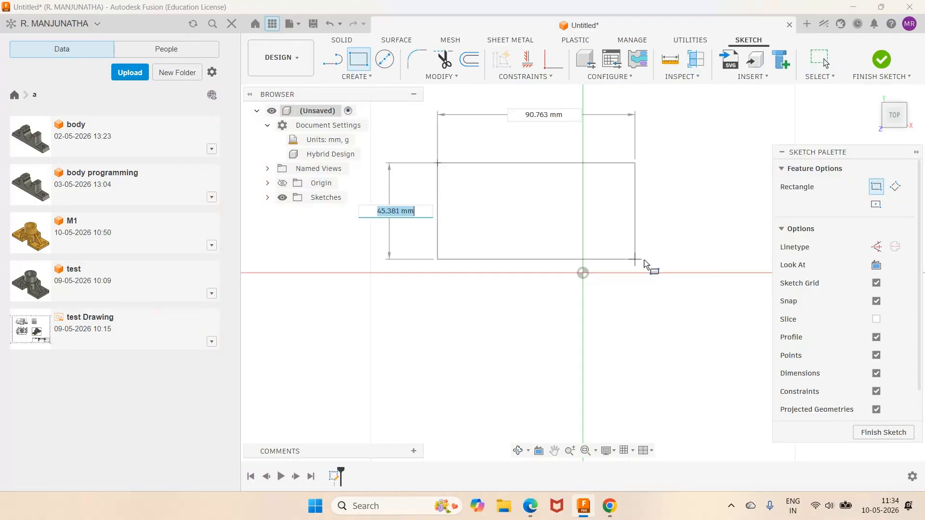
pyautogui.click(709, 263)
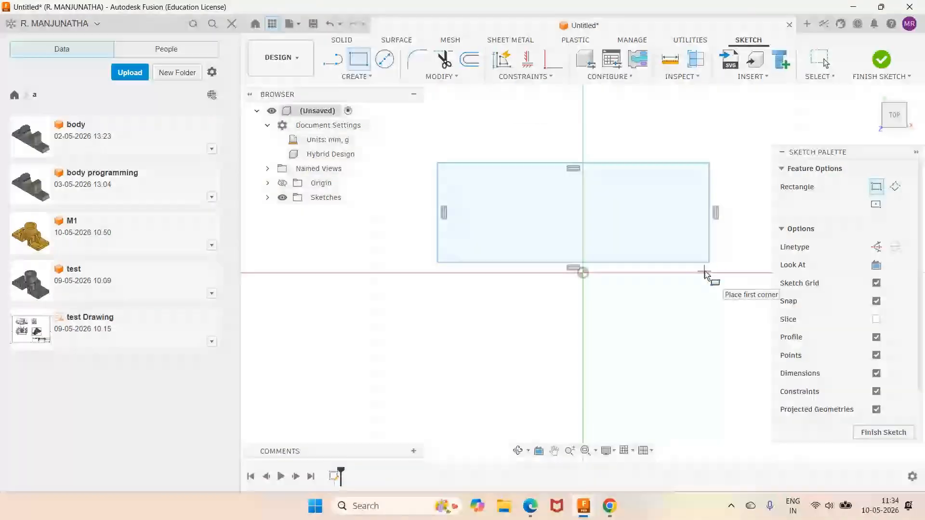
# - Dimension the rectangle's vertical side and set it to 90 mm
pyautogui.press('d')
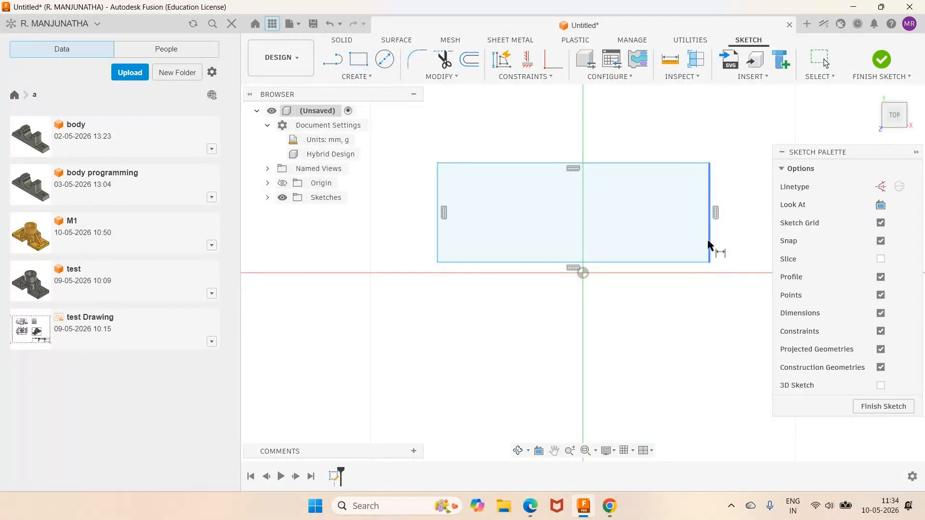
pyautogui.click(710, 248)
pyautogui.click(728, 230)
pyautogui.write('9')
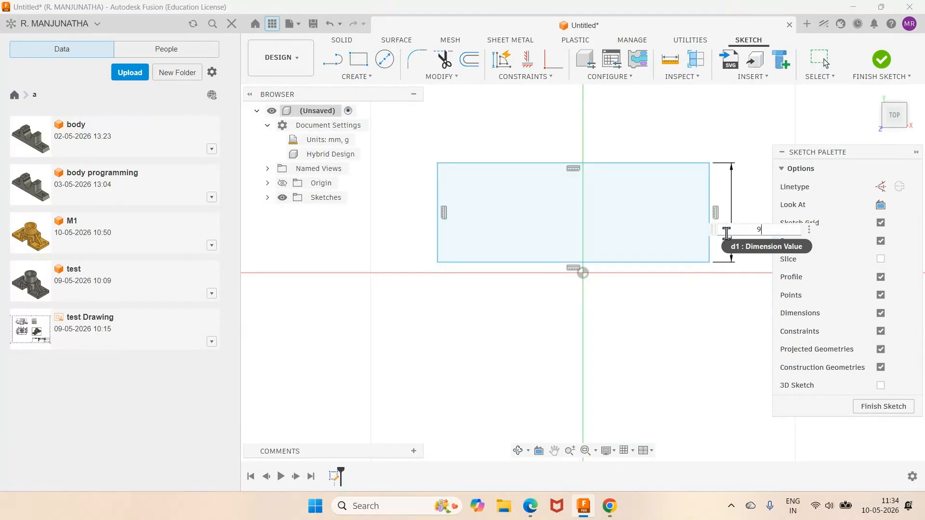
pyautogui.write('0')
pyautogui.press('Return')
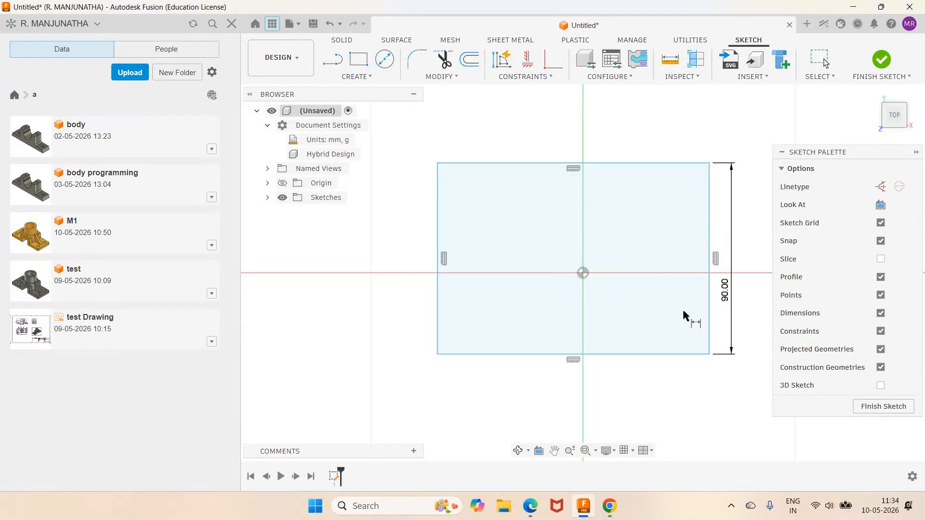
# - Check the plate's overall width in the PDF drawing and dimension the rectangle's upper horizontal edge to 135 mm
pyautogui.moveTo(532, 513)
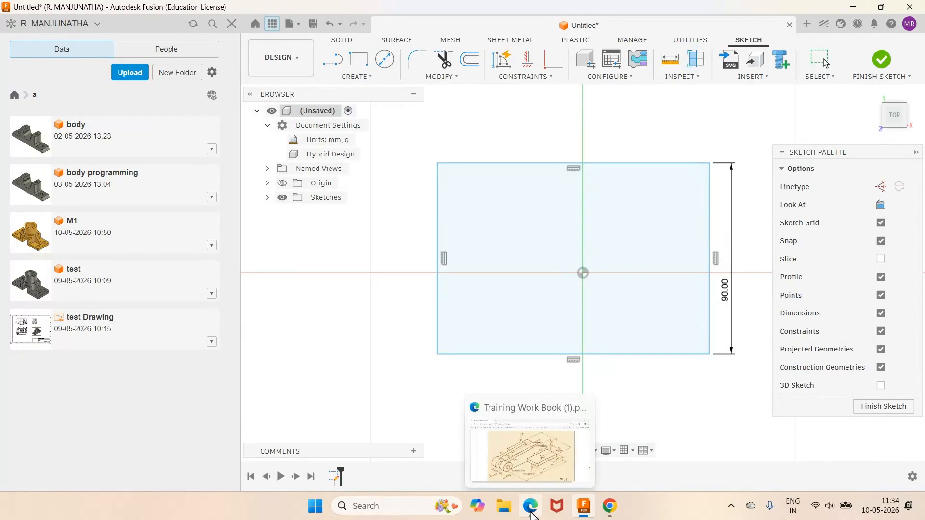
pyautogui.click(532, 513)
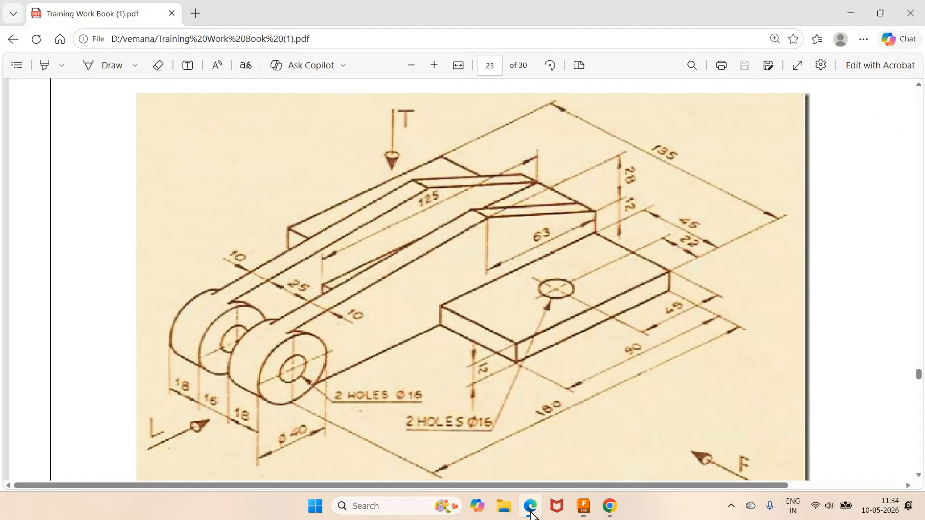
pyautogui.click(531, 514)
pyautogui.click(610, 163)
pyautogui.click(601, 133)
pyautogui.write('135')
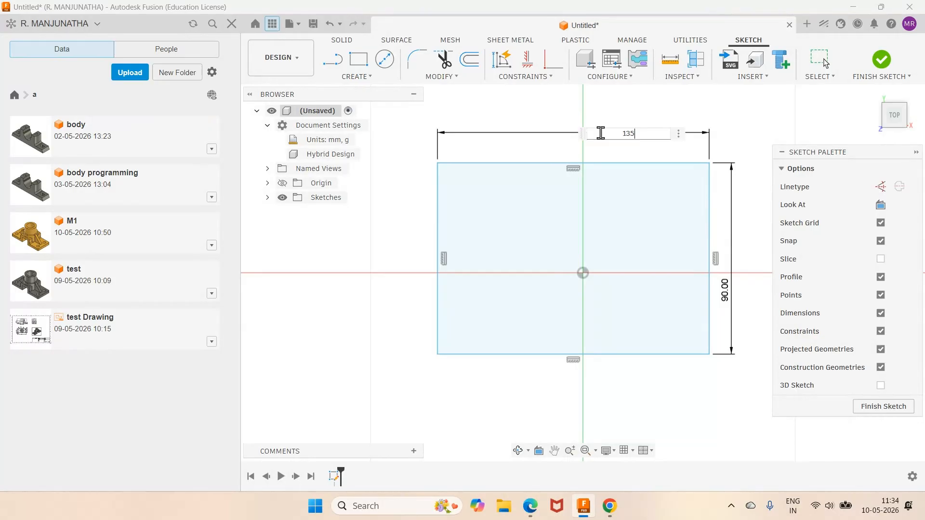
pyautogui.press('Return')
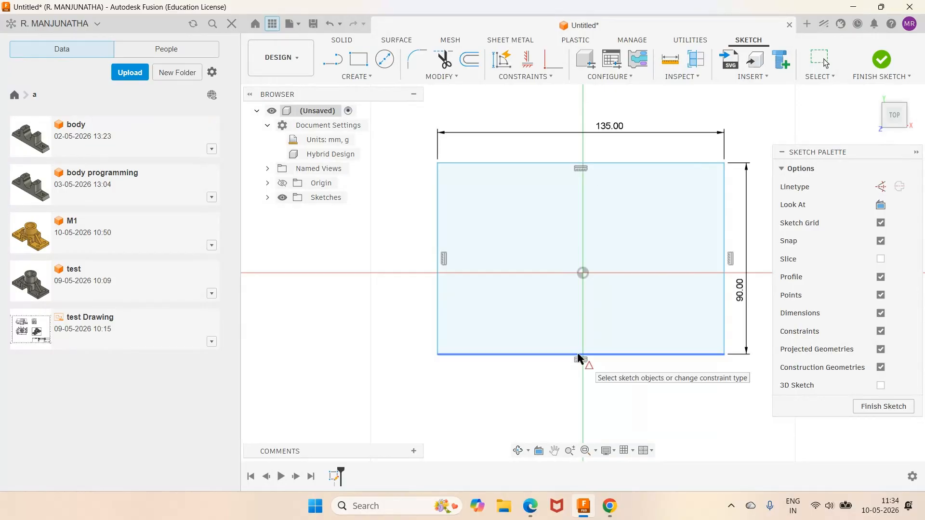
# - Constrain the midpoint of the rectangle's lower edge to the sketch origin and finish the sketch
pyautogui.moveTo(578, 359); pyautogui.dragTo(582, 273)
pyautogui.scroll(-3, 693, 345)
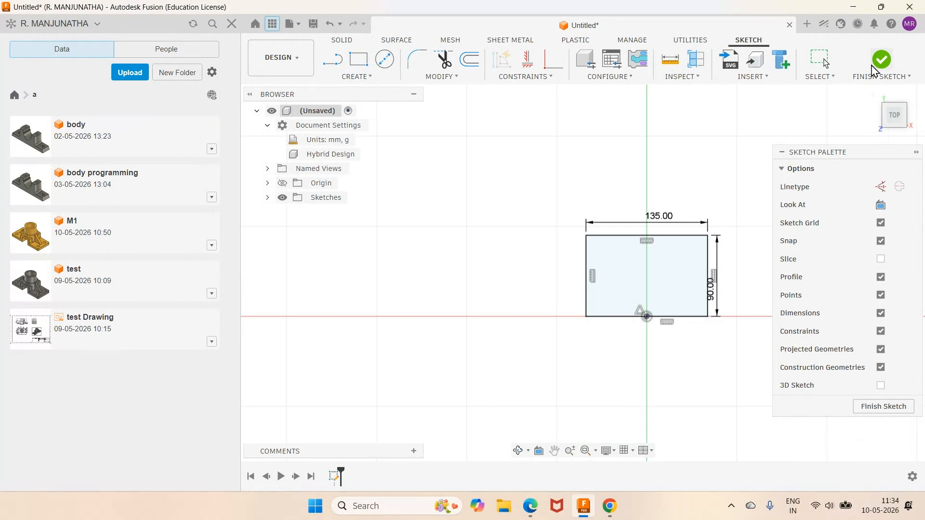
pyautogui.click(852, 78)
pyautogui.click(873, 94)
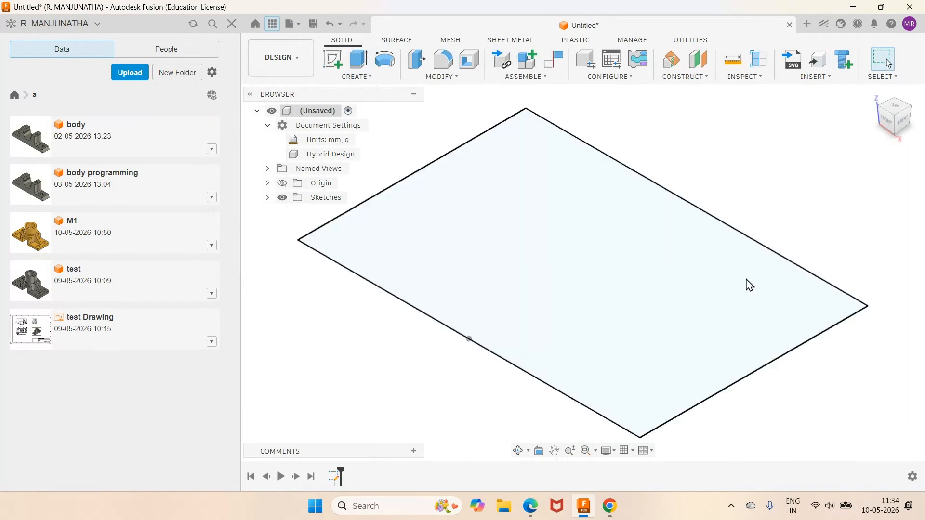
# - Check the plate thickness in the PDF drawing and extrude the rectangle 12 mm upward as a new body
pyautogui.scroll(-2, 750, 285)
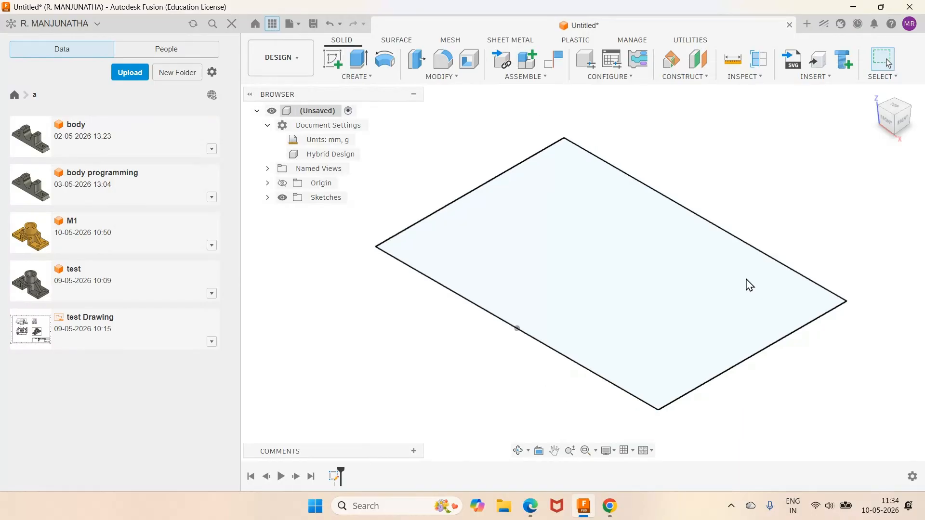
pyautogui.click(536, 506)
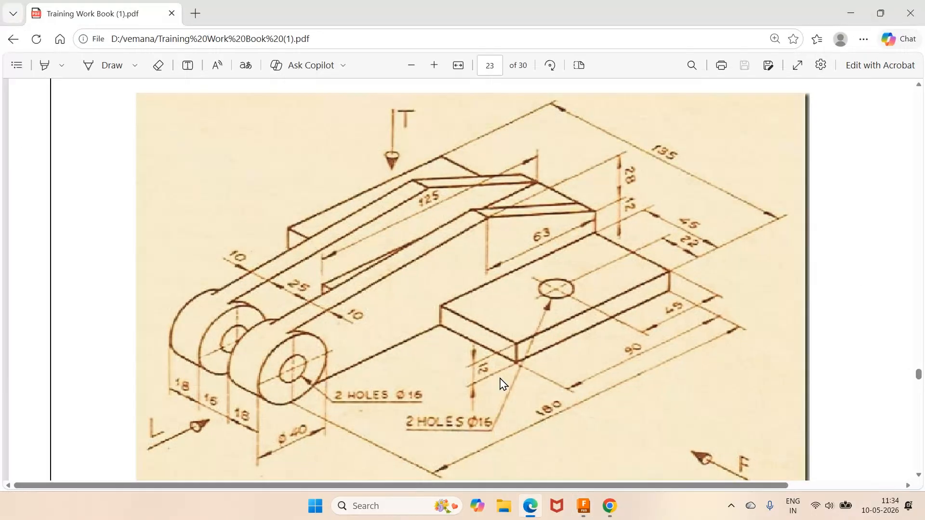
pyautogui.hotkey('alt', 'Tab')
pyautogui.write('e12')
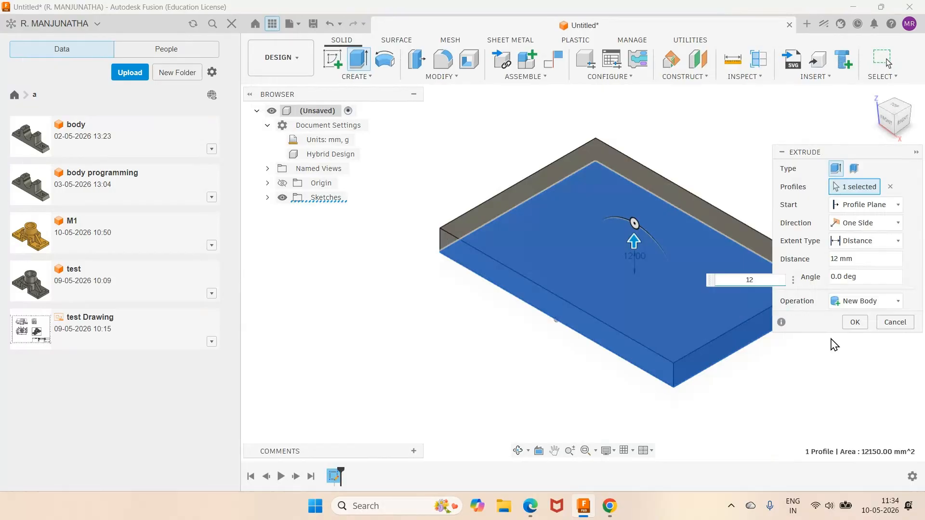
pyautogui.press('Return')
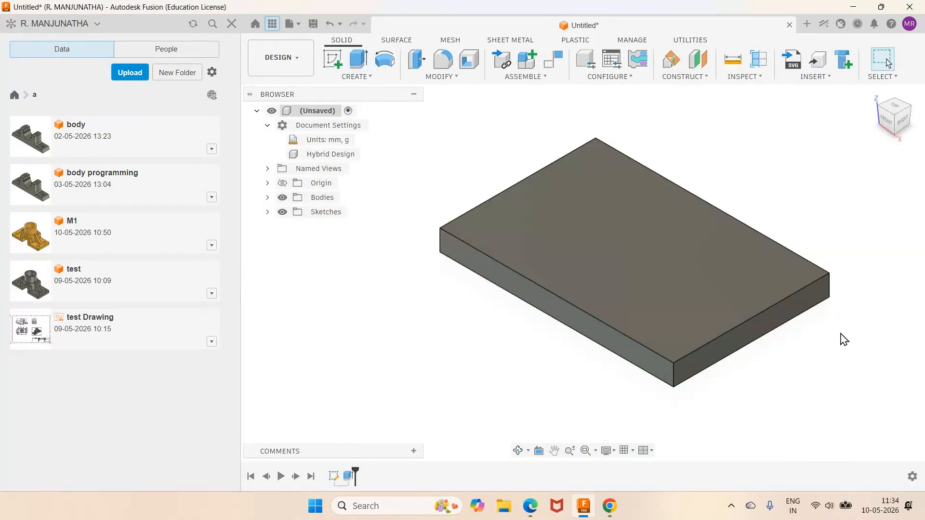
# - Study the arm dimensions in the PDF drawing and start a sketch on the base plate's right-hand side face
pyautogui.click(529, 514)
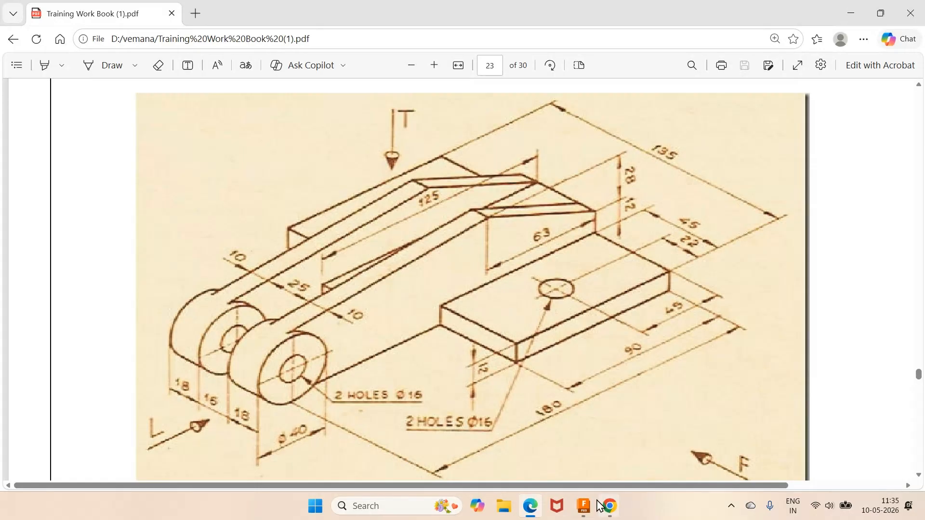
pyautogui.click(586, 511)
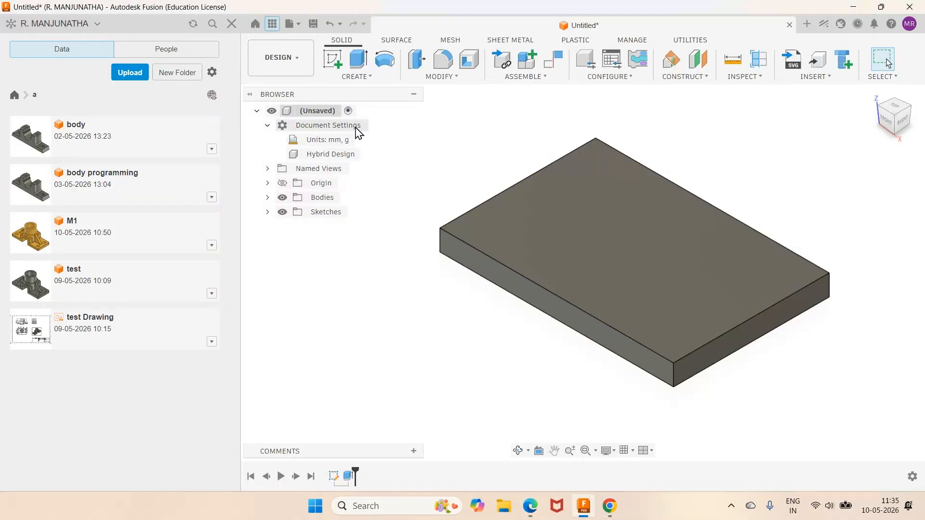
pyautogui.click(333, 60)
pyautogui.click(781, 317)
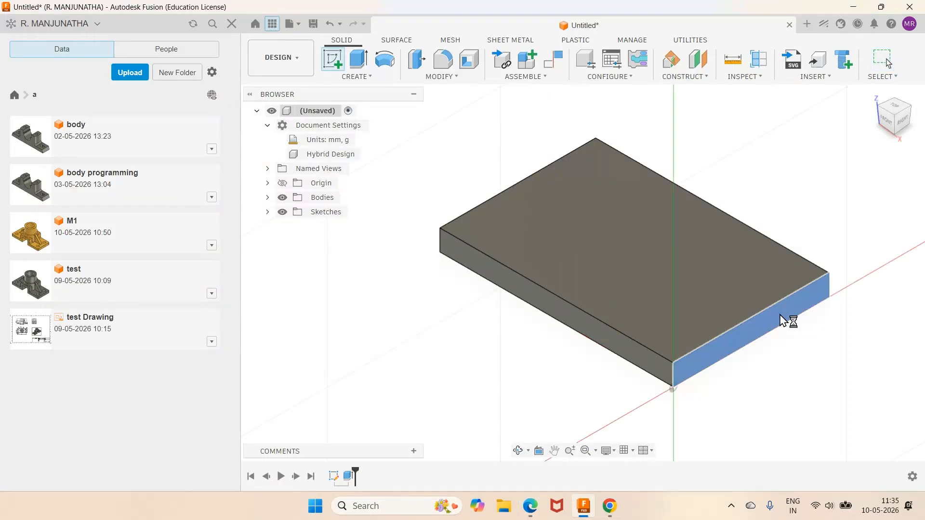
pyautogui.click(531, 508)
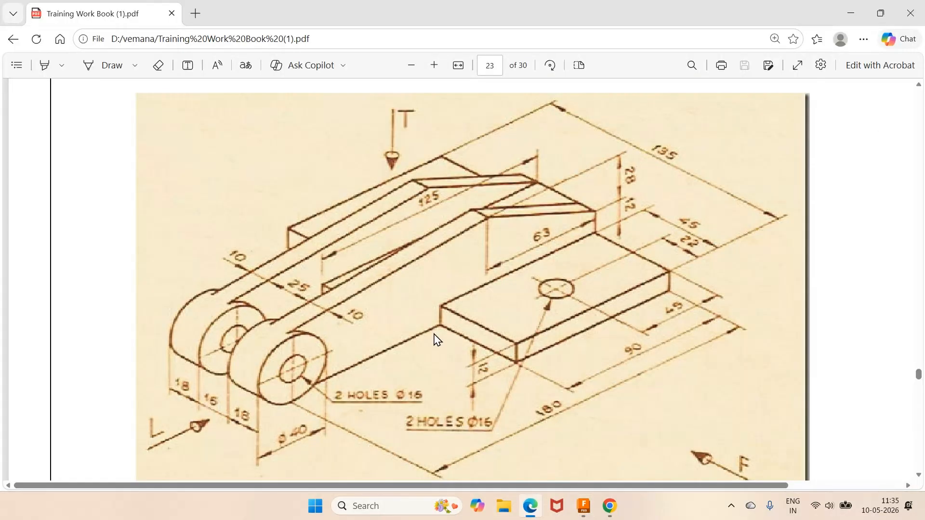
pyautogui.click(584, 514)
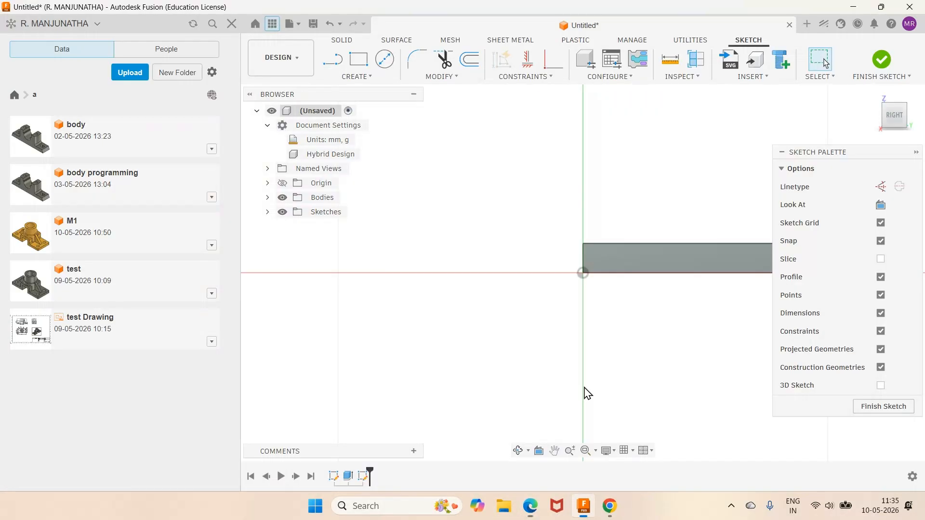
# - Sketch a horizontal line from the plate's lower corner at the origin, running outward along the axis away from the plate
pyautogui.press('l')
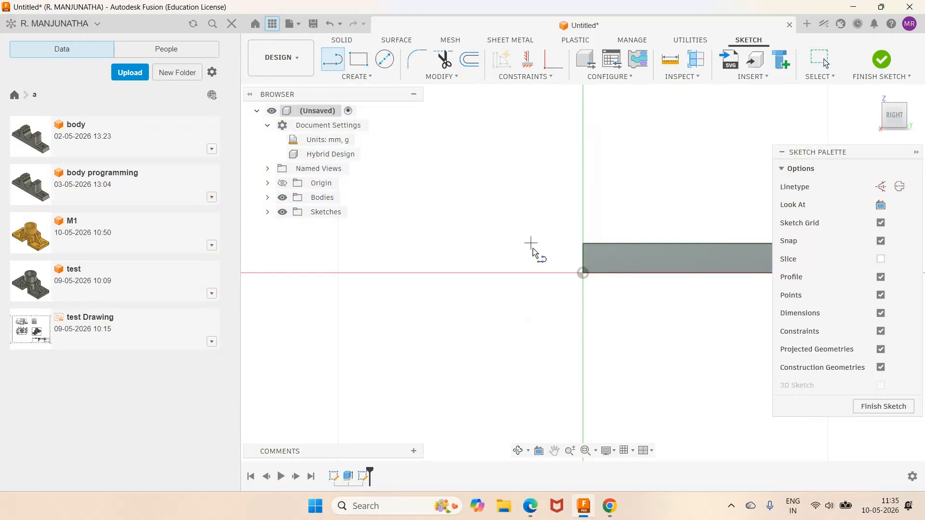
pyautogui.click(588, 272)
pyautogui.click(339, 273)
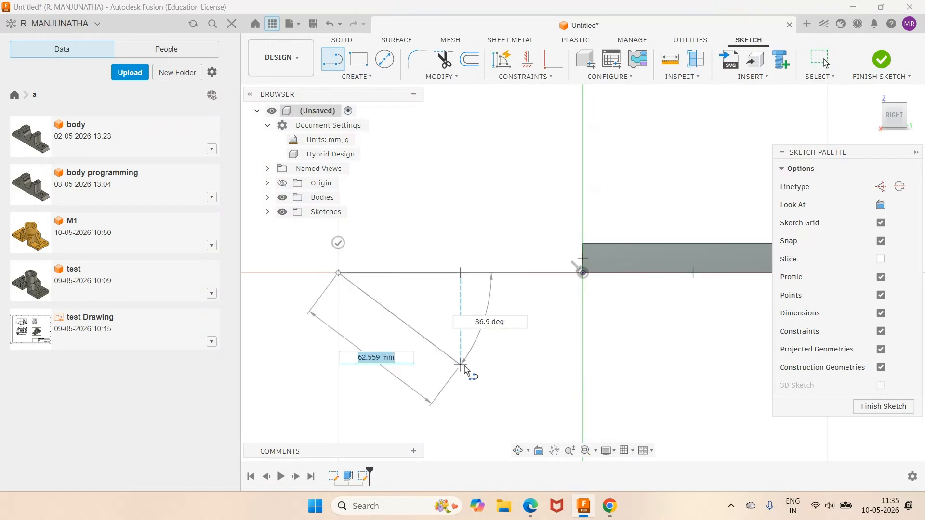
pyautogui.click(530, 506)
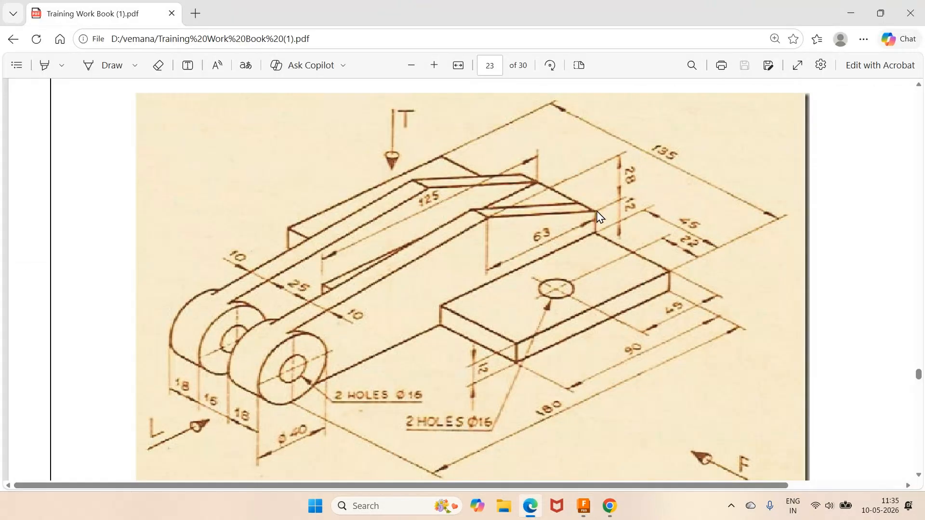
pyautogui.click(584, 506)
pyautogui.scroll(-5, 752, 315)
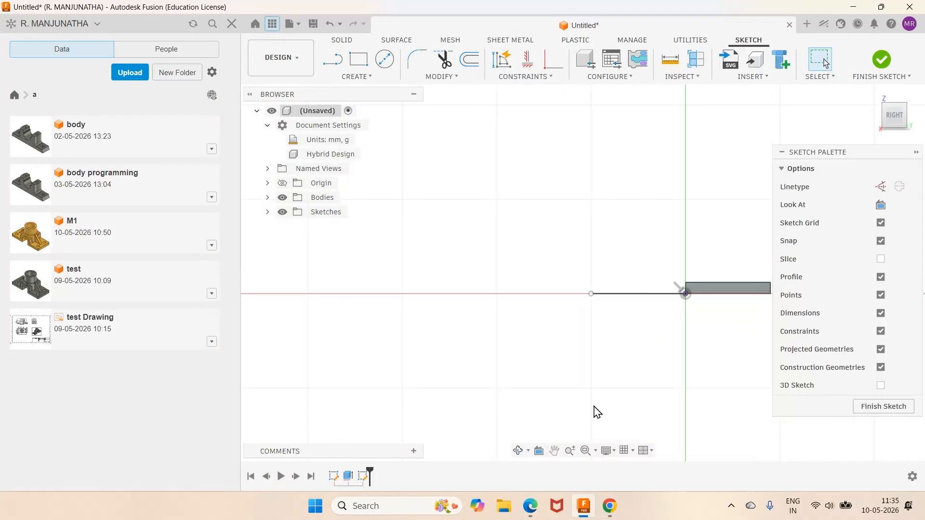
pyautogui.click(585, 451)
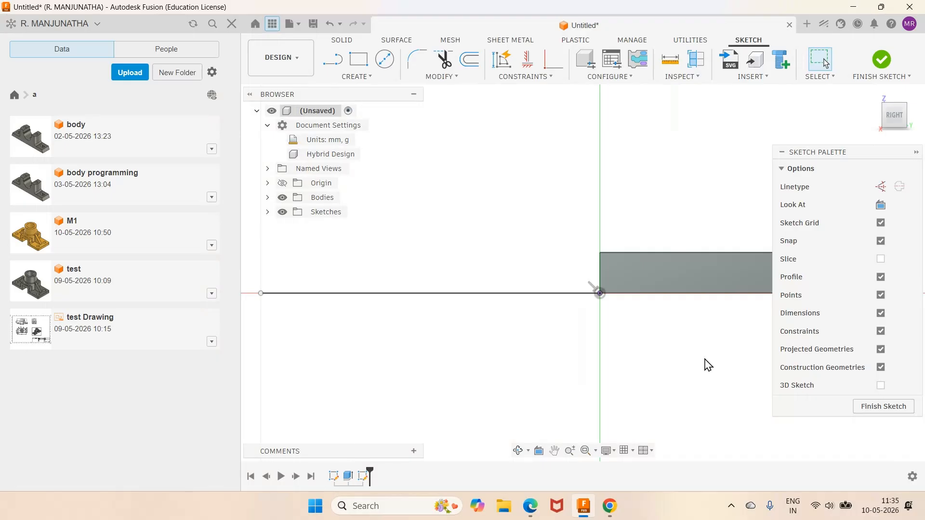
# - Sketch a short vertical line upward from the upper corner at the plate's far end, perpendicular to its top edge
pyautogui.scroll(-5, 707, 359)
pyautogui.moveTo(644, 371); pyautogui.dragTo(511, 352, button='middle')
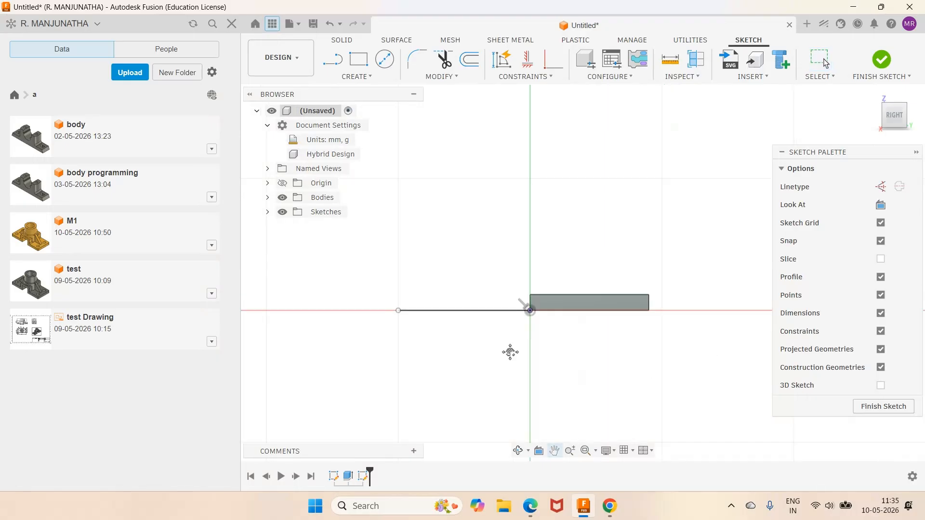
pyautogui.press('l')
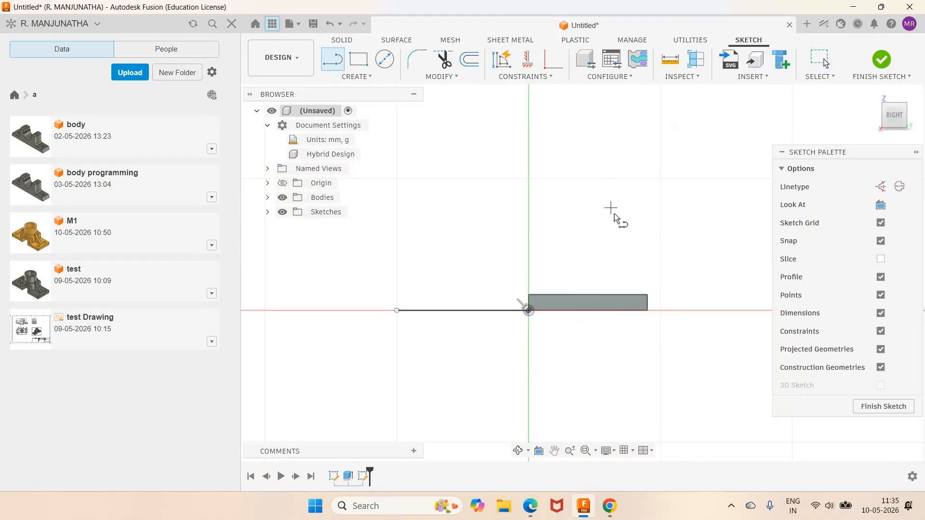
pyautogui.click(648, 295)
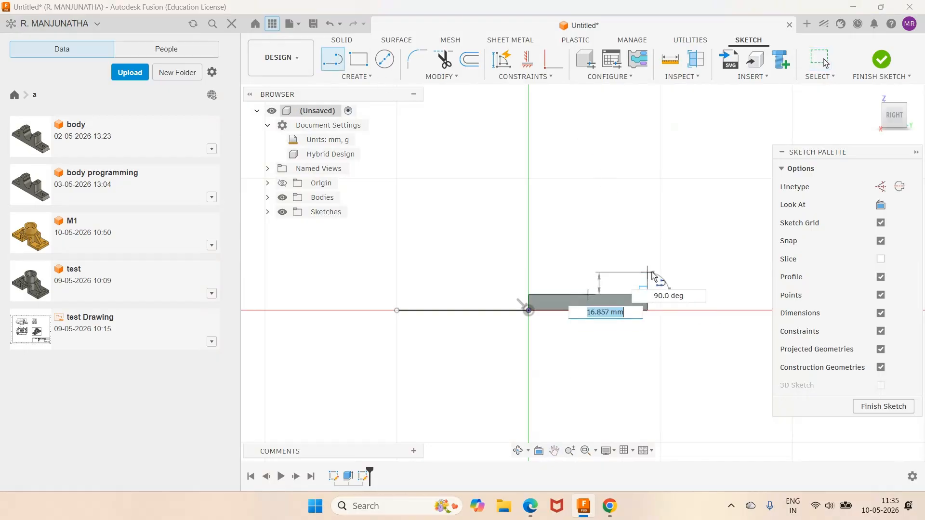
pyautogui.click(648, 267)
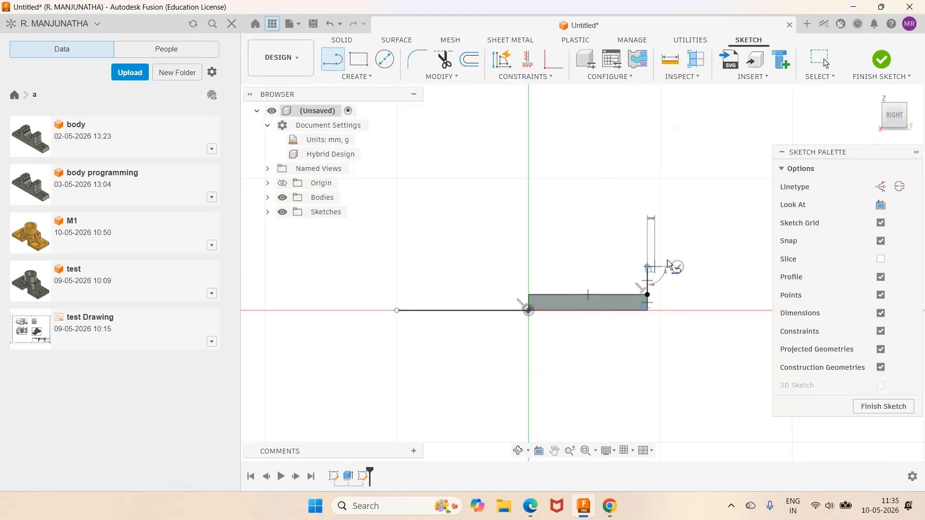
pyautogui.press('Escape')
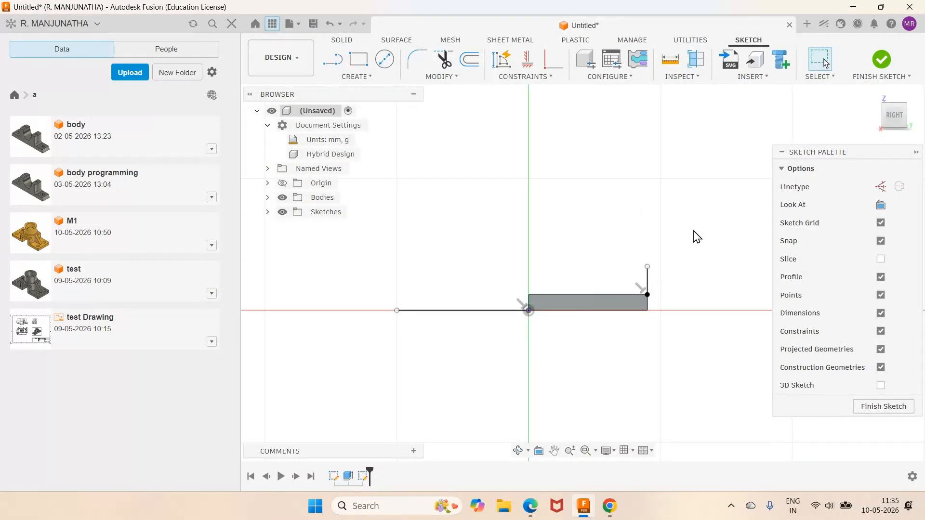
# - Review the boss in the PDF drawing and sketch a circle above the outer end of the horizontal line
pyautogui.click(533, 511)
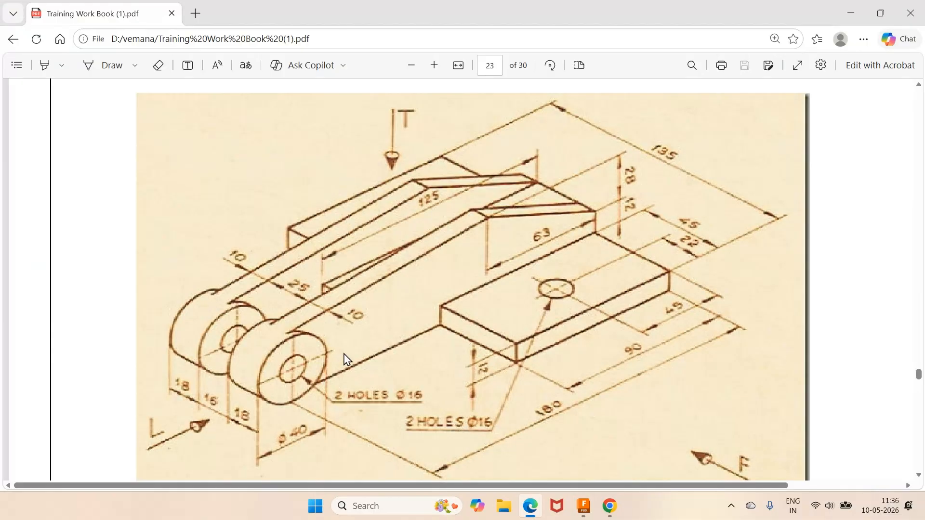
pyautogui.click(584, 507)
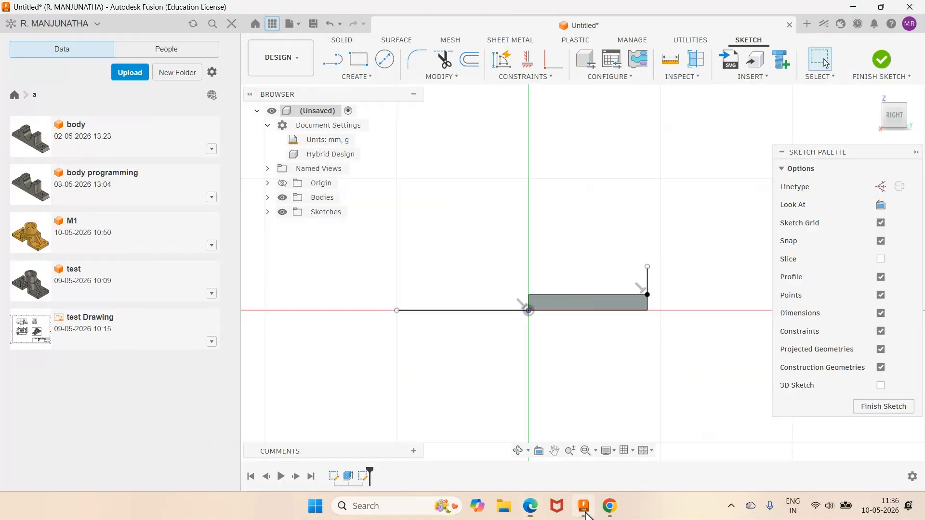
pyautogui.press('c')
pyautogui.click(379, 253)
pyautogui.click(418, 240)
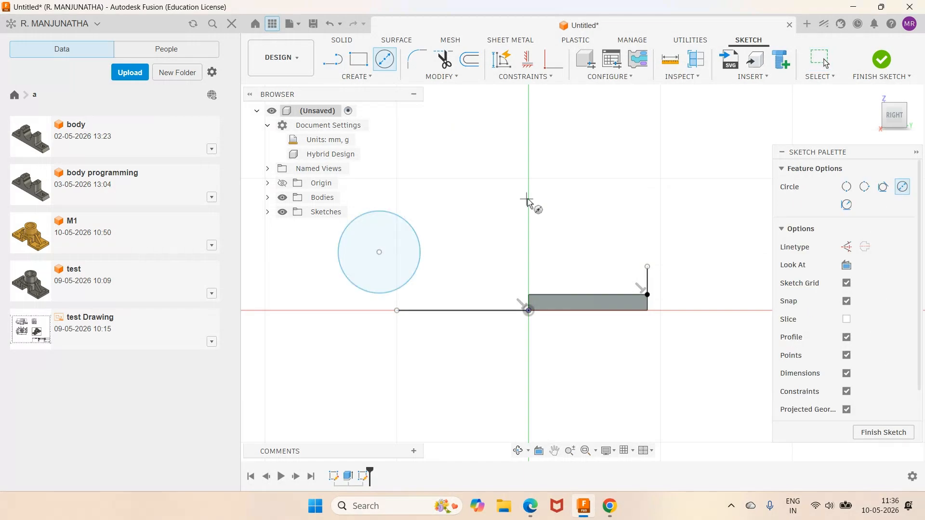
# - Check the boss diameter in the PDF drawing and dimension the circle to 40 mm
pyautogui.click(532, 513)
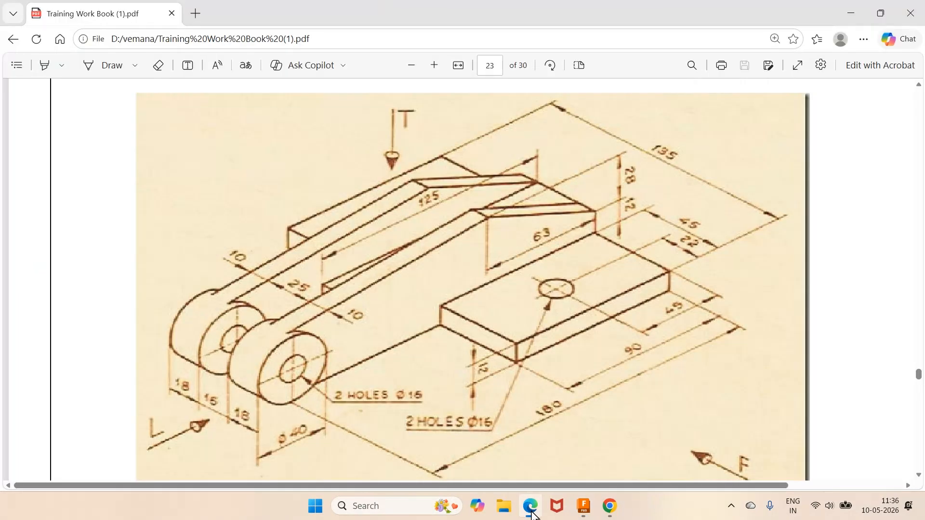
pyautogui.click(532, 512)
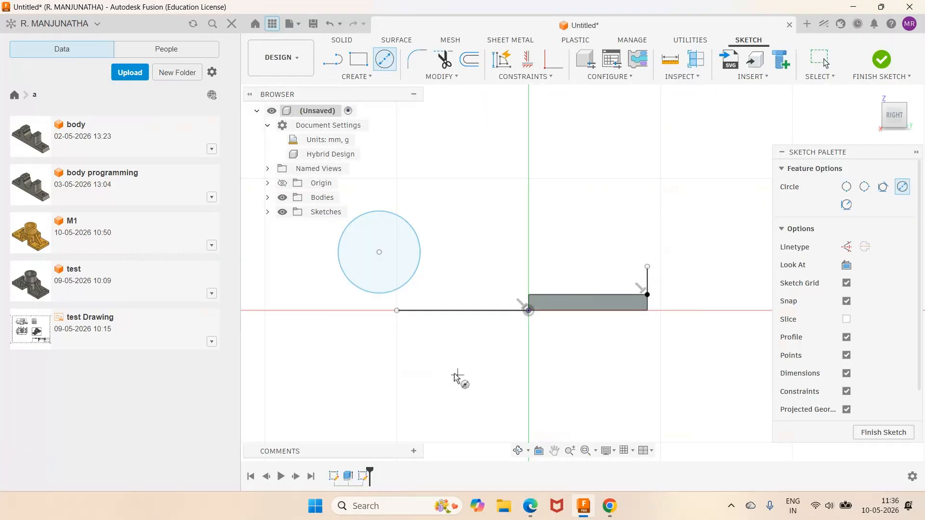
pyautogui.press('d')
pyautogui.click(419, 265)
pyautogui.click(451, 231)
pyautogui.write('40')
pyautogui.press('Return')
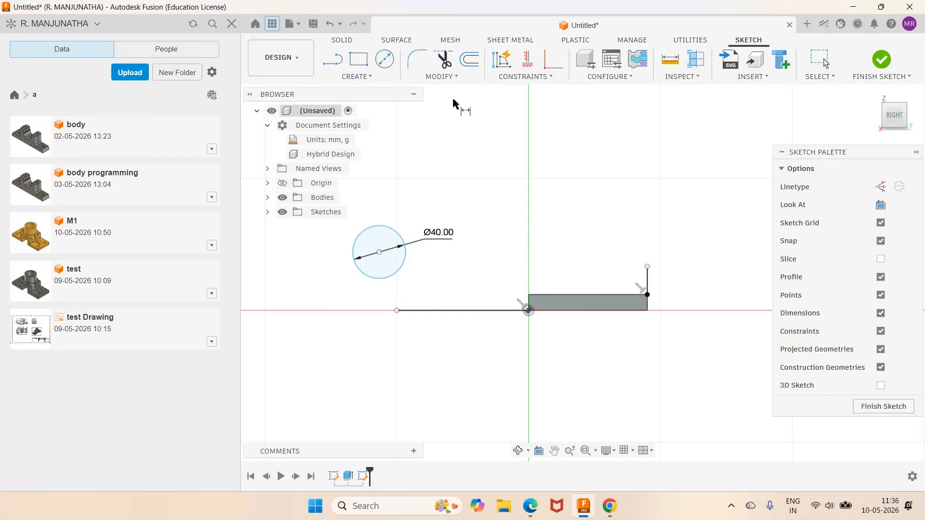
# - Check the overall length in the PDF drawing and set the horizontal distance from circle centre to the plate's far end to 180 mm
pyautogui.click(531, 506)
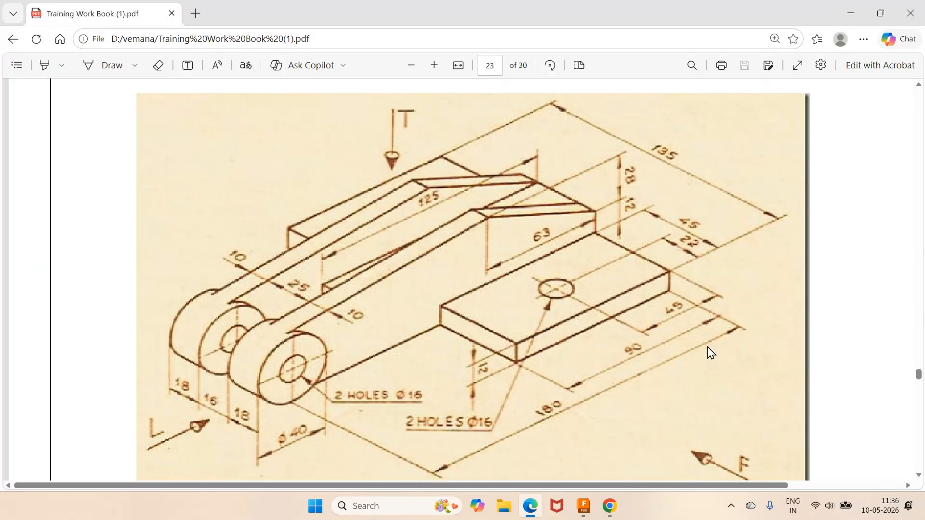
pyautogui.click(584, 506)
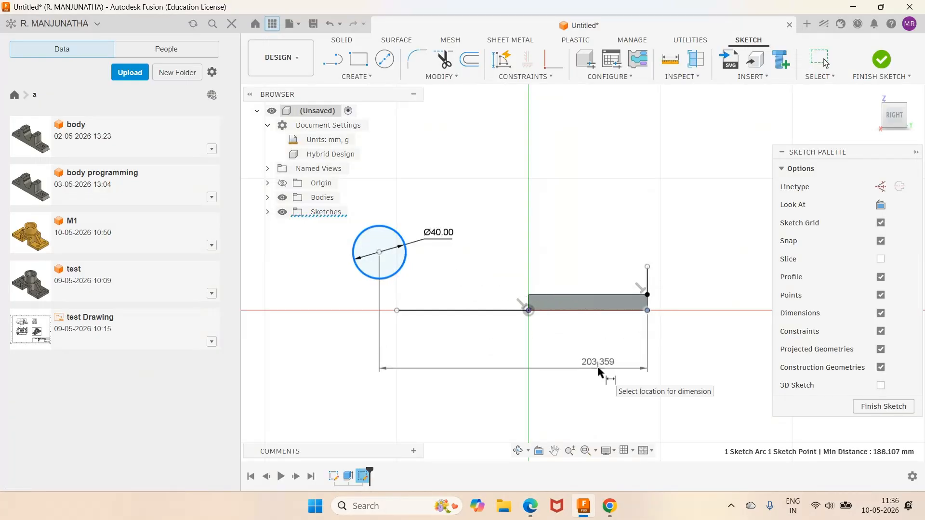
pyautogui.click(598, 371)
pyautogui.write('180')
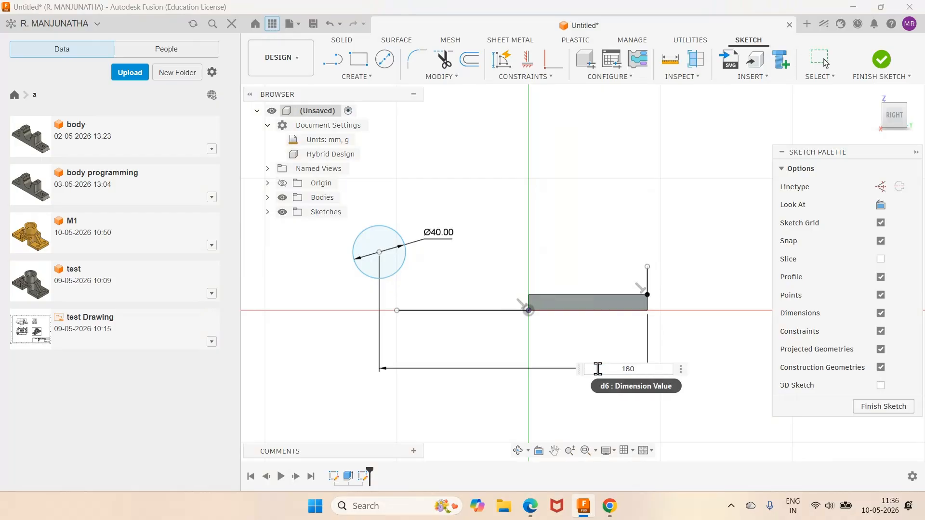
pyautogui.press('Return')
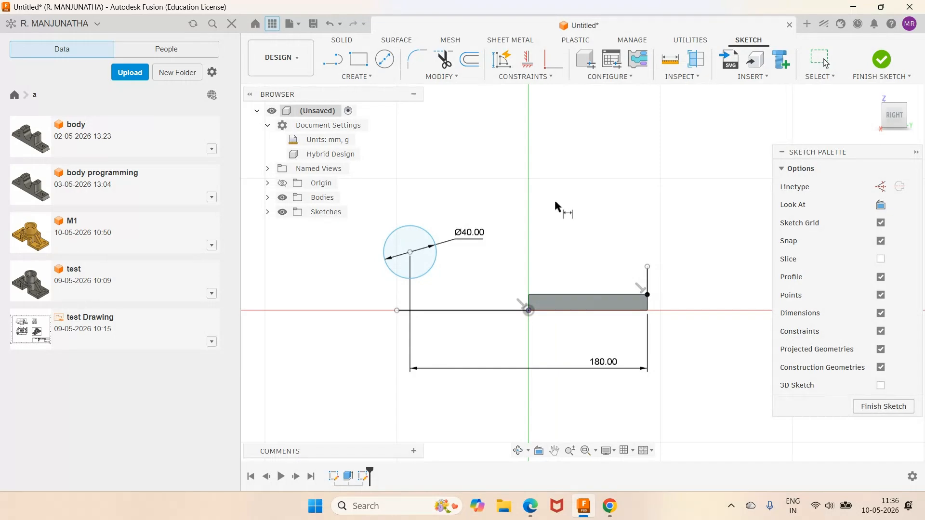
# - Make the 40 mm circle tangent to the horizontal base line
pyautogui.click(523, 78)
pyautogui.click(510, 120)
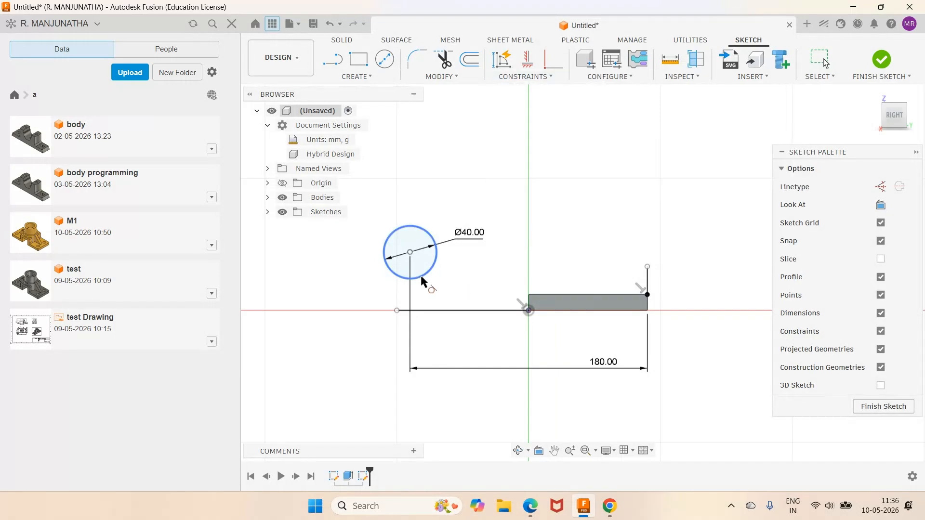
pyautogui.click(421, 277)
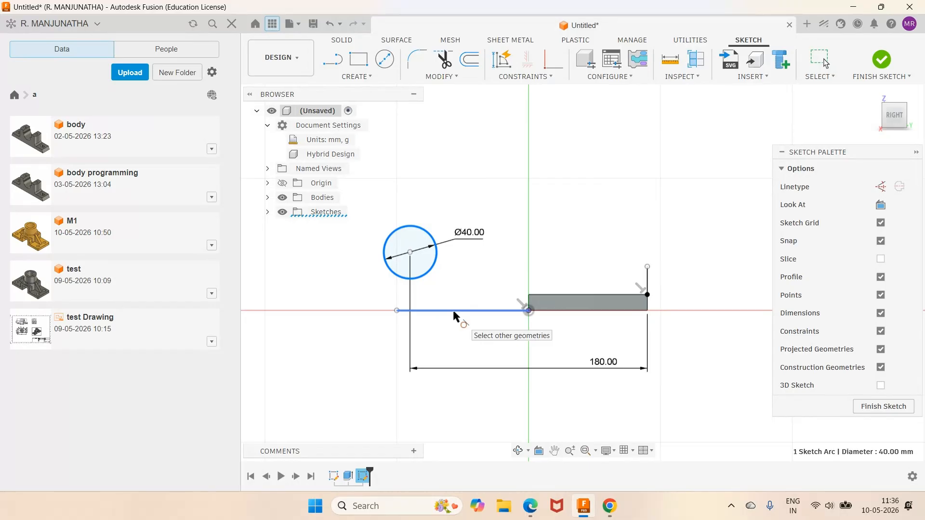
pyautogui.click(453, 311)
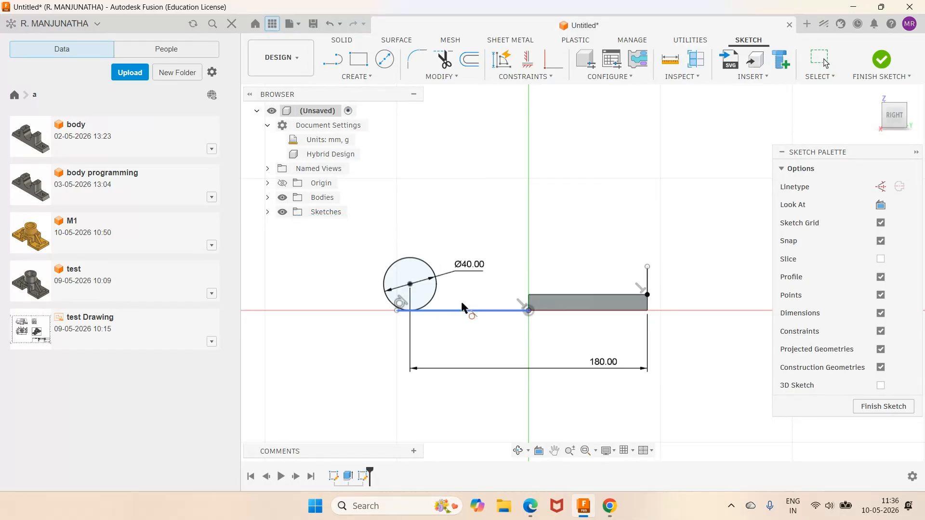
# - Trim the piece of the horizontal line that extends past its tangent point with the circle
pyautogui.scroll(5, 409, 317)
pyautogui.press('t')
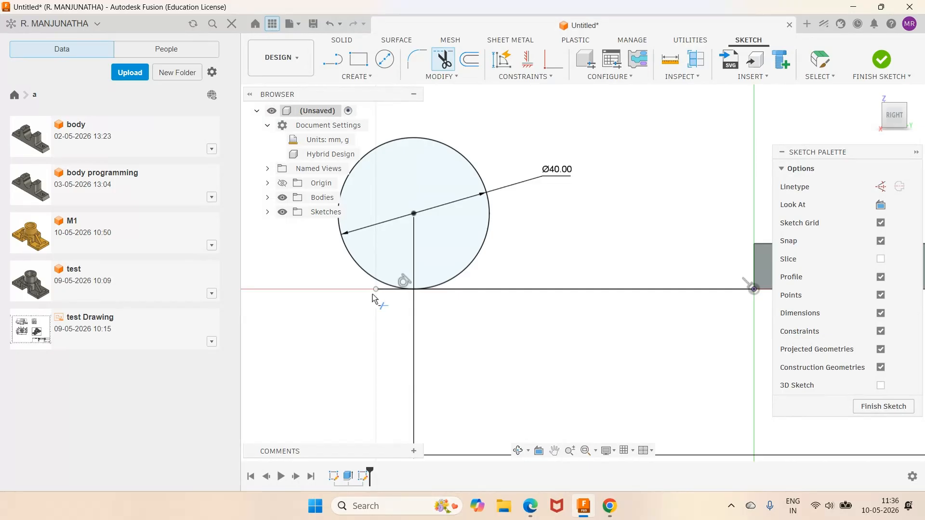
pyautogui.scroll(-4, 536, 235)
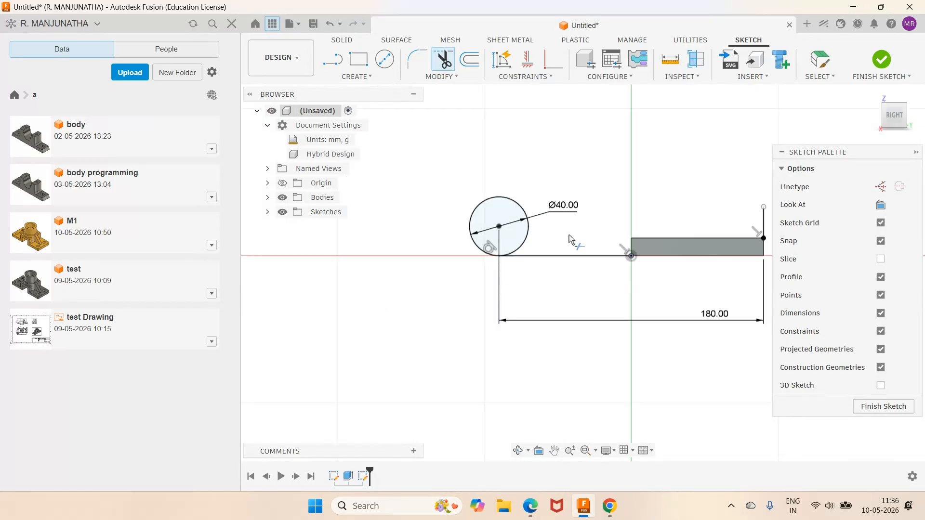
pyautogui.scroll(-2, 569, 235)
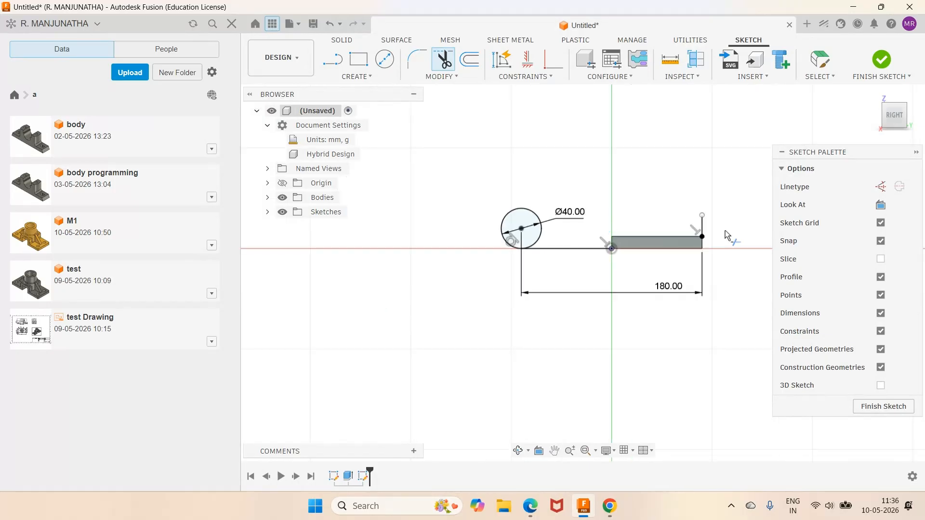
pyautogui.scroll(3, 725, 230)
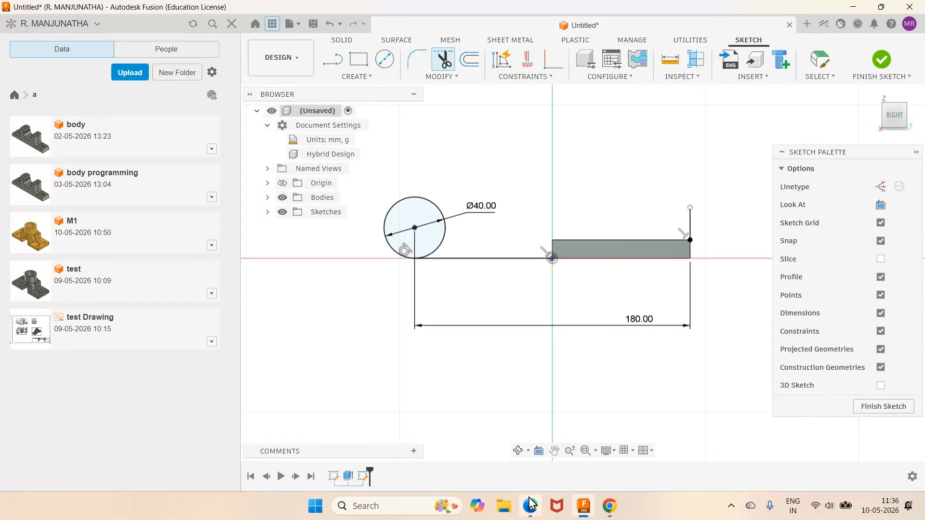
# - Consult the PDF drawing and set the length of the short vertical line at the plate's far end to 12 mm
pyautogui.click(530, 505)
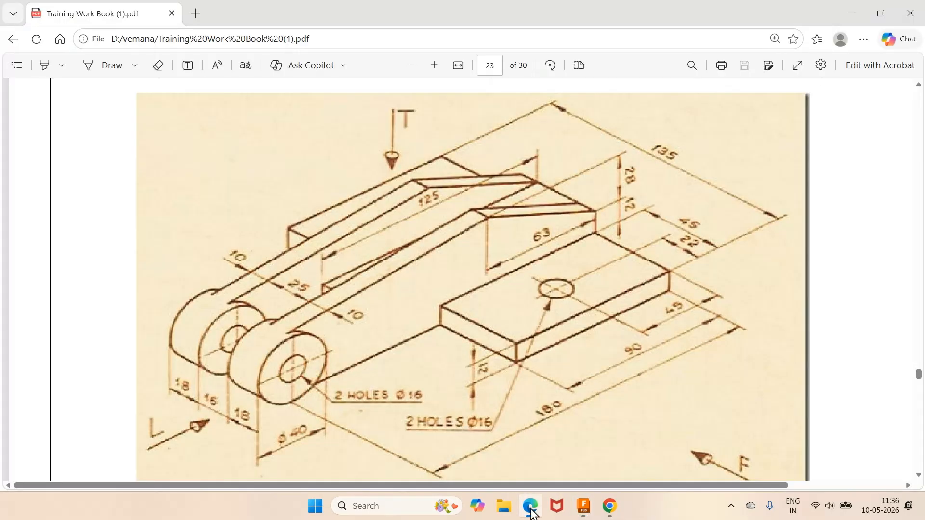
pyautogui.click(532, 512)
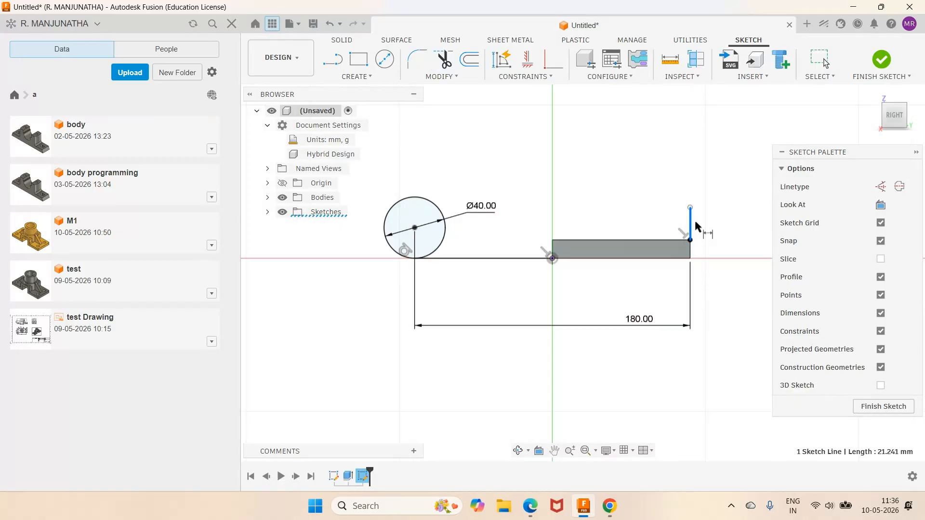
pyautogui.click(695, 223)
pyautogui.click(722, 230)
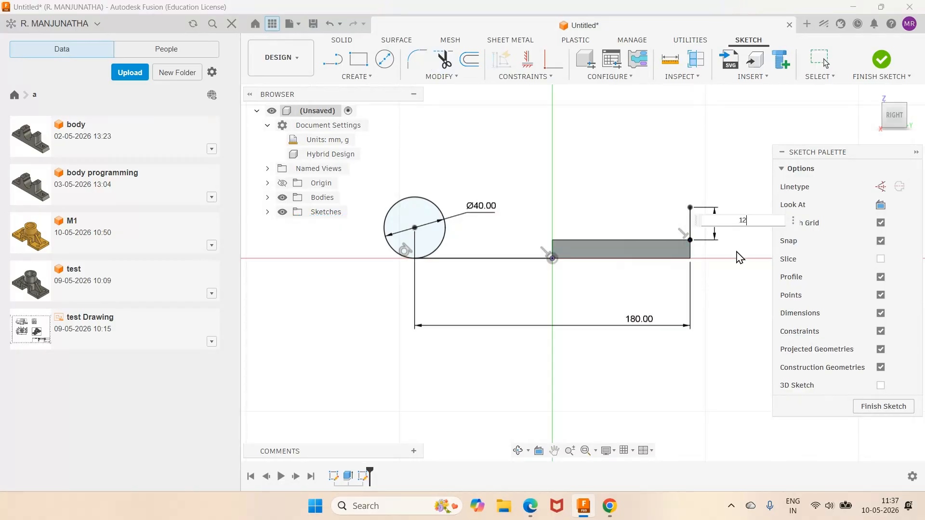
pyautogui.write('12')
pyautogui.press('Return')
# - Check the arm's top outline in the PDF and sketch two connected lines from the vertical line's top, rising to a peak, ending above the circle
pyautogui.moveTo(530, 505)
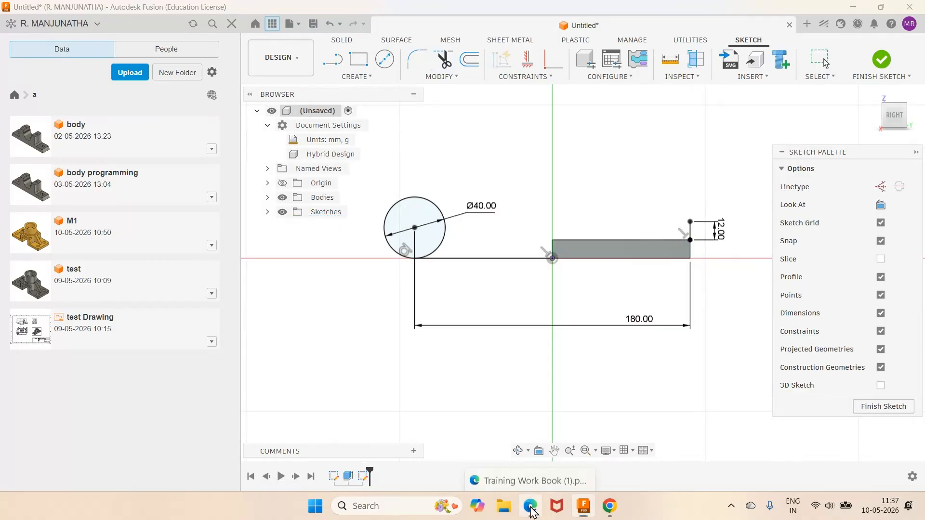
pyautogui.click(534, 468)
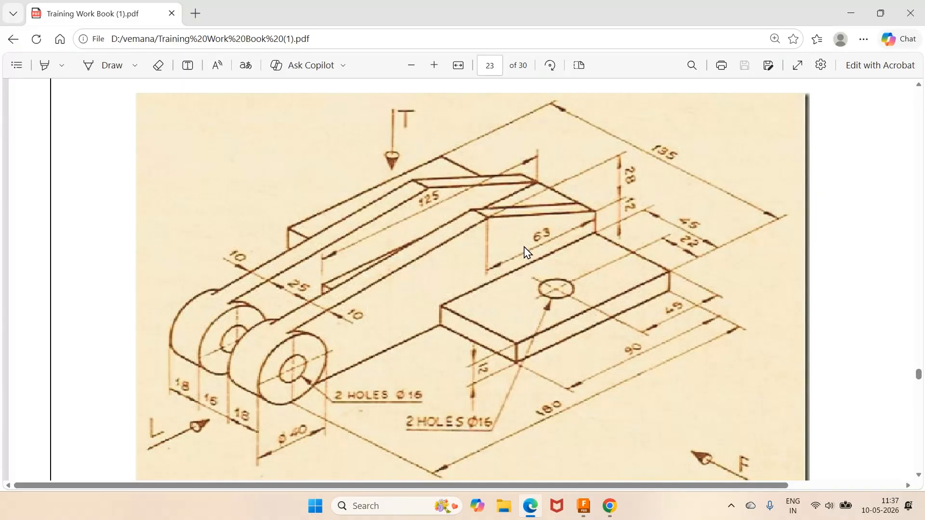
pyautogui.hotkey('alt', 'Tab')
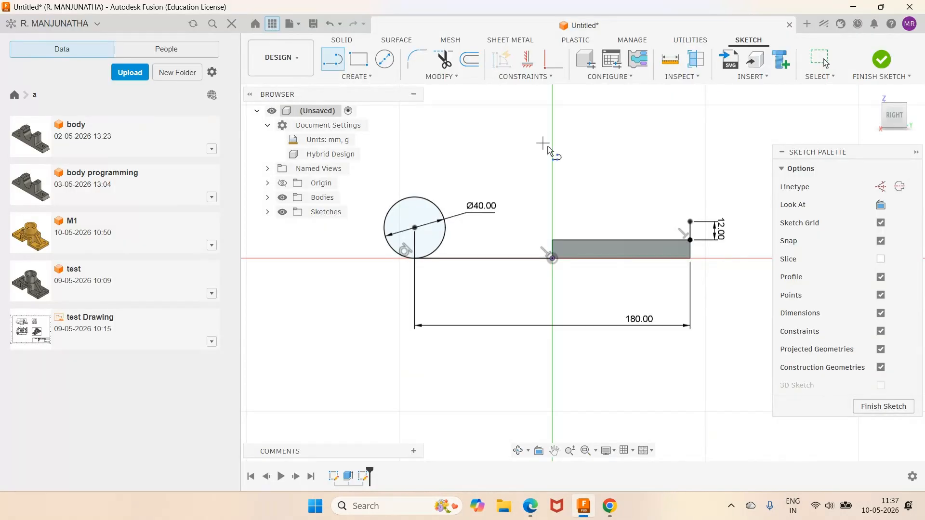
pyautogui.click(690, 222)
pyautogui.click(584, 183)
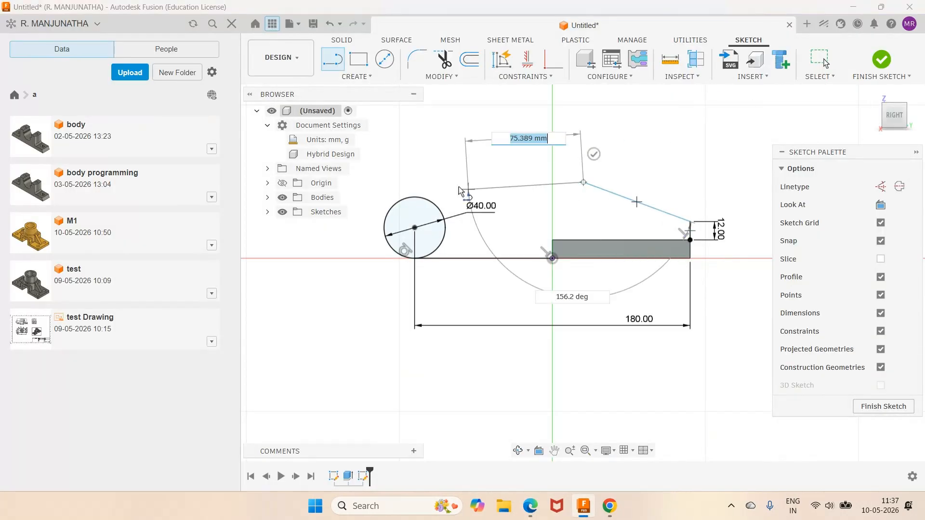
pyautogui.click(389, 193)
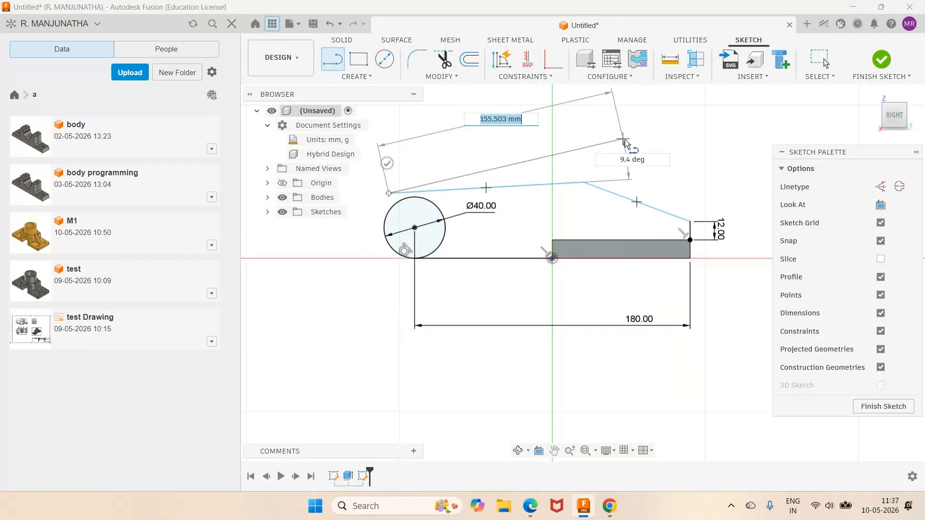
pyautogui.press('Escape')
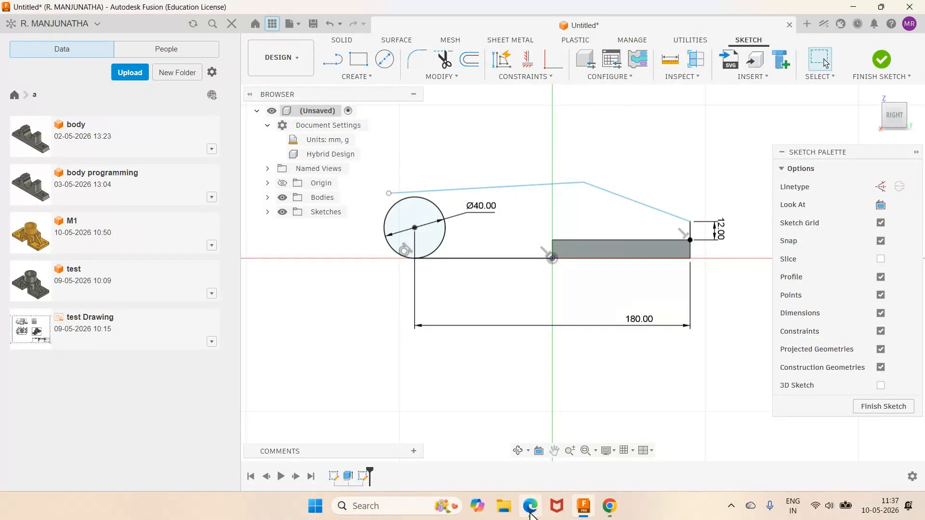
# - Check the PDF drawing and set the horizontal distance from the peak to the plate's far end to 63 mm
pyautogui.click(531, 506)
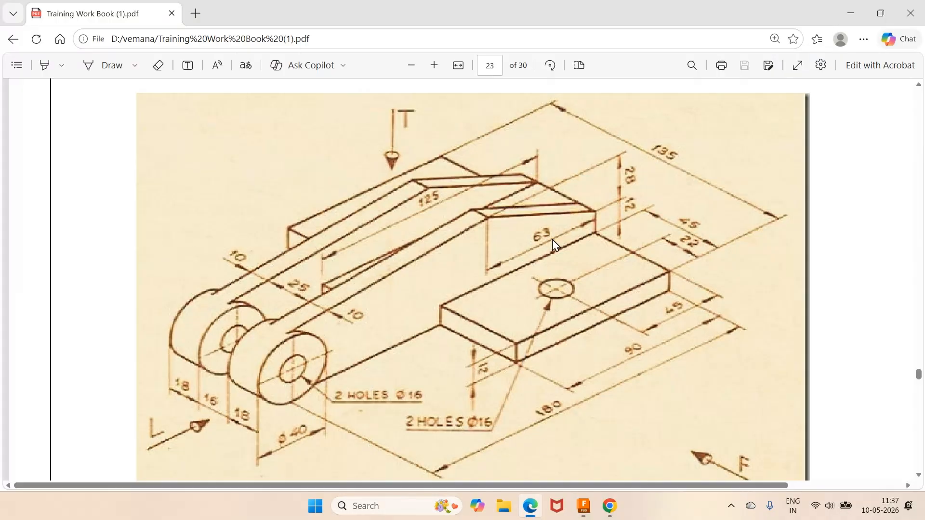
pyautogui.click(584, 507)
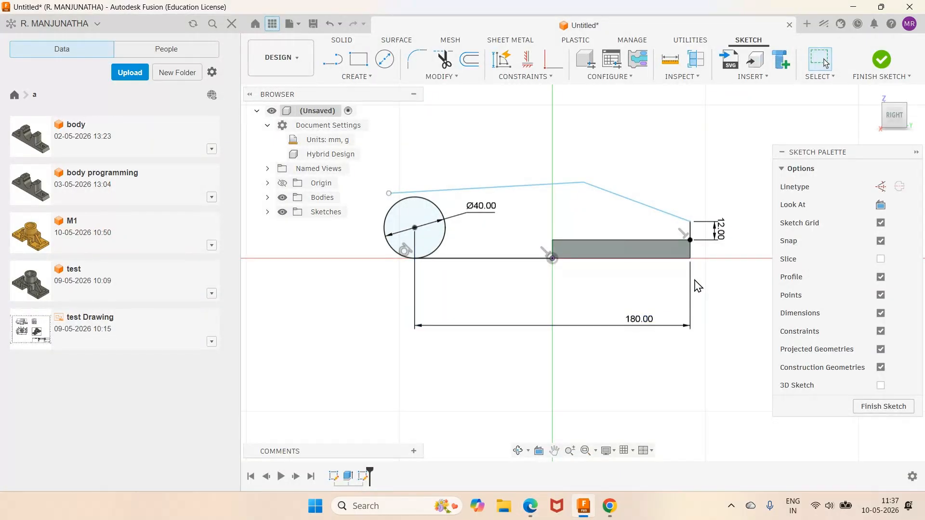
pyautogui.press('d')
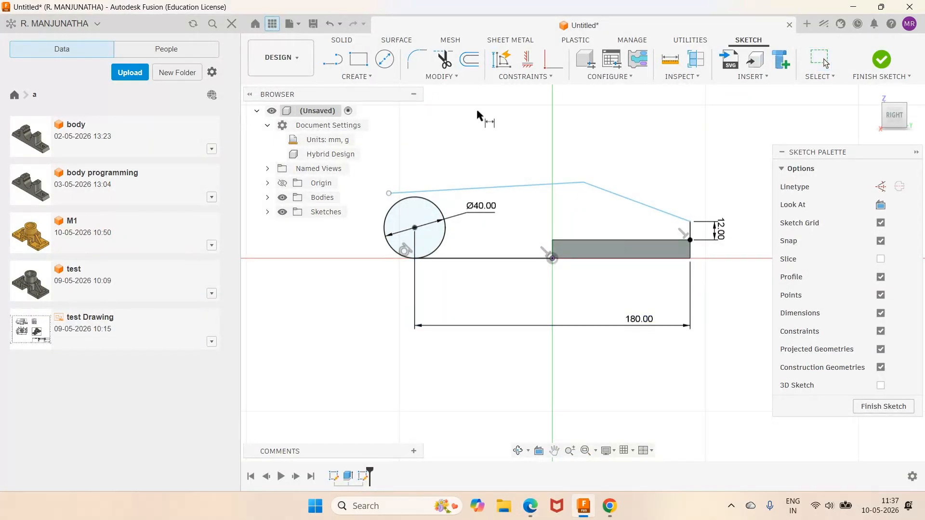
pyautogui.click(588, 185)
pyautogui.click(665, 135)
pyautogui.write('6')
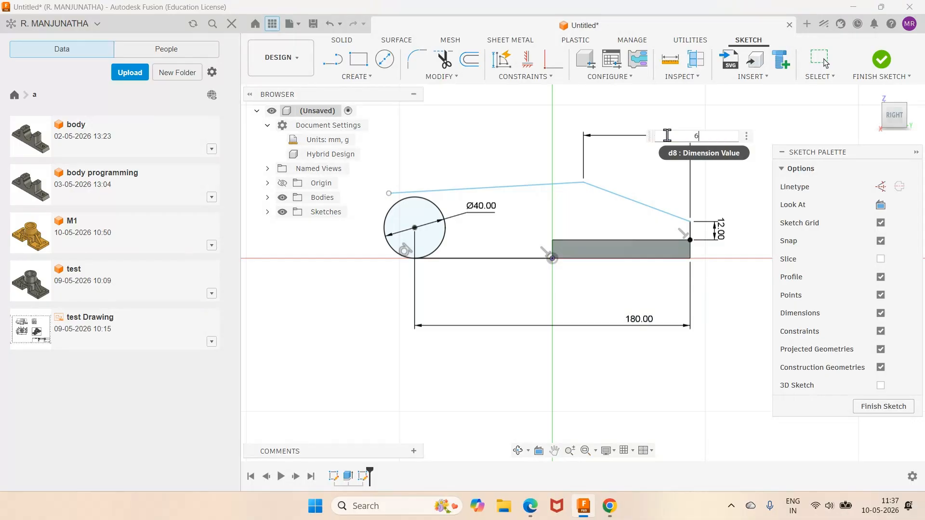
pyautogui.write('3')
pyautogui.press('Return')
# - Set the vertical height of the sloping line between the short vertical line's top and the peak to 28 mm
pyautogui.click(597, 191)
pyautogui.click(725, 198)
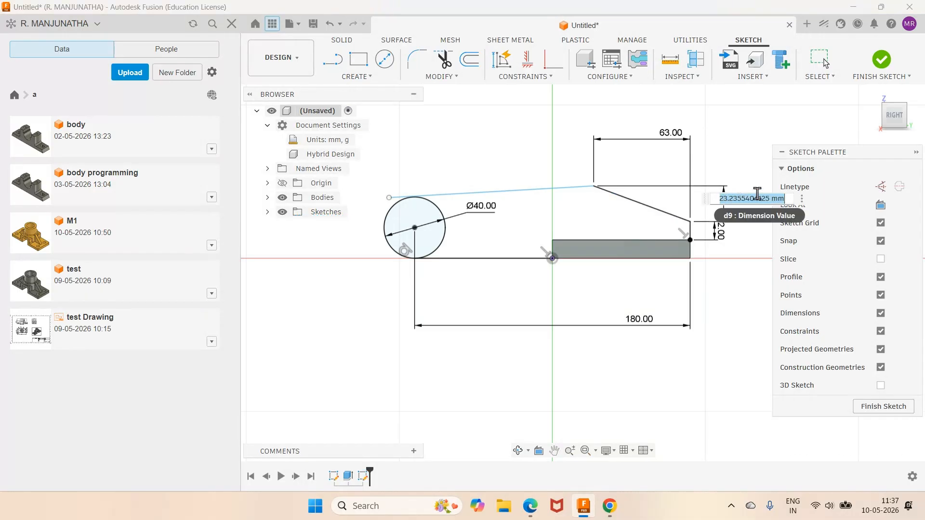
pyautogui.write('28')
pyautogui.press('Return')
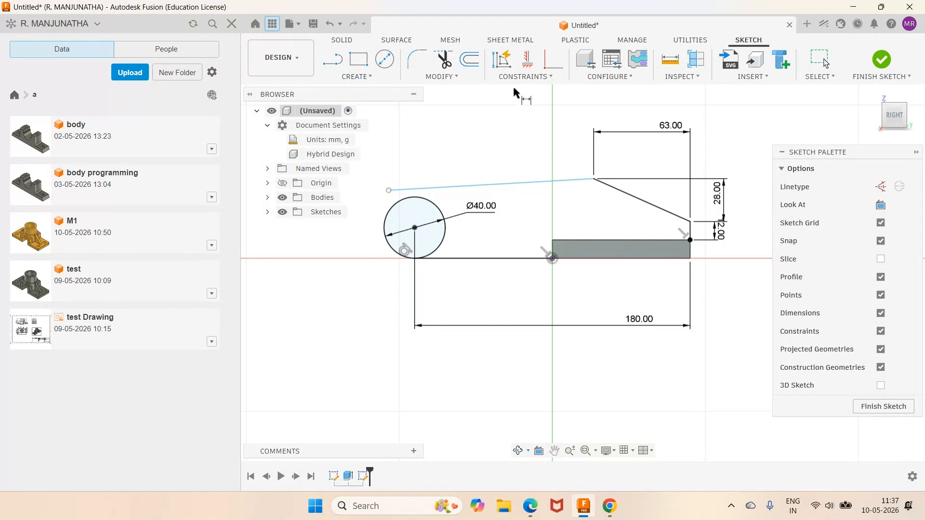
# - Make the long upper line of the arm profile tangent to the 40 mm circle
pyautogui.click(523, 77)
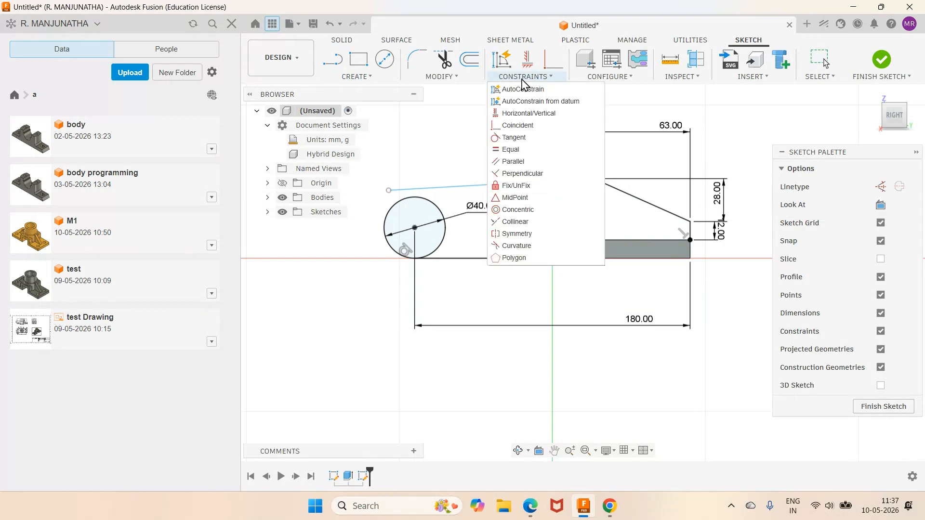
pyautogui.click(515, 138)
pyautogui.click(490, 185)
pyautogui.click(446, 233)
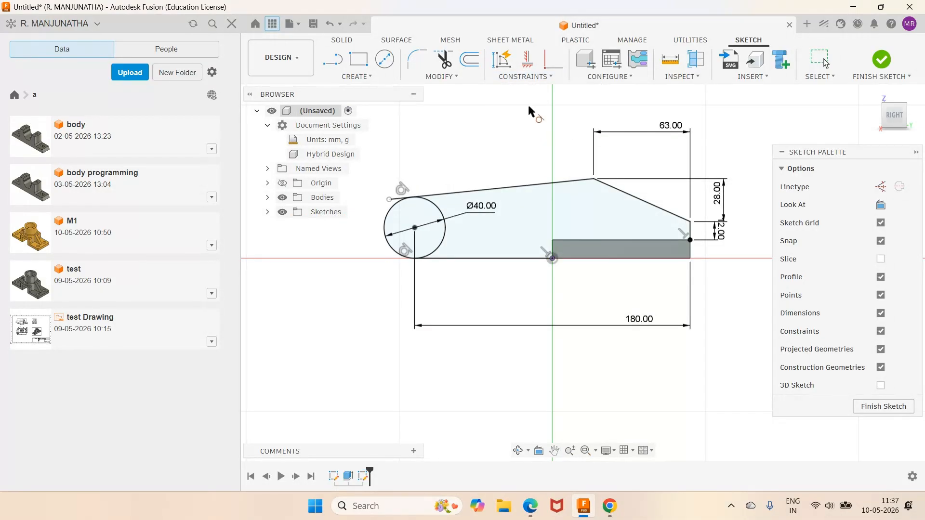
# - Trim the upper line's overhang and the circle's inner arc so the arm profile is one closed outline, and finish the sketch
pyautogui.click(444, 59)
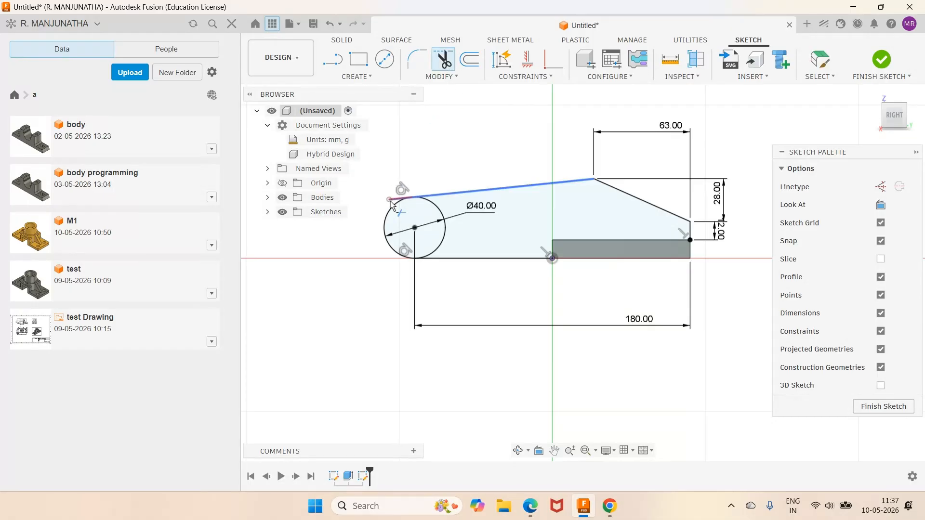
pyautogui.click(394, 201)
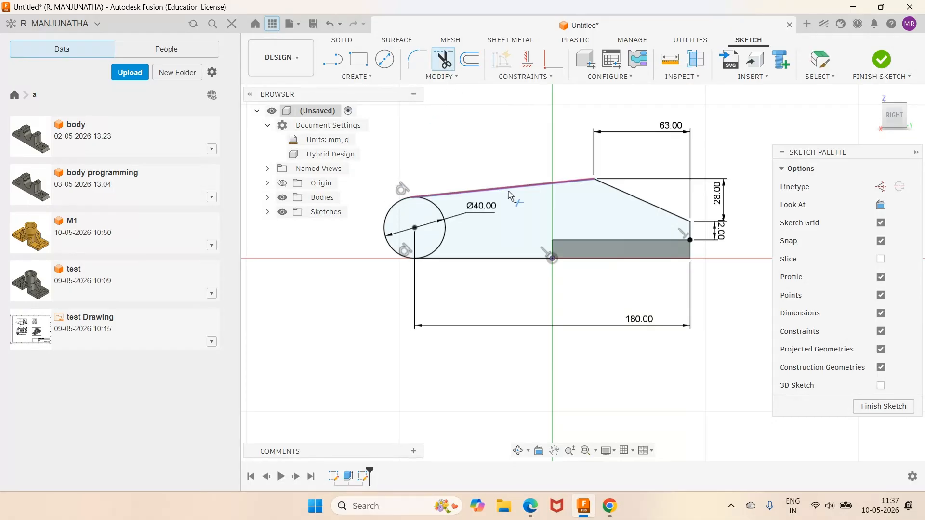
pyautogui.click(446, 239)
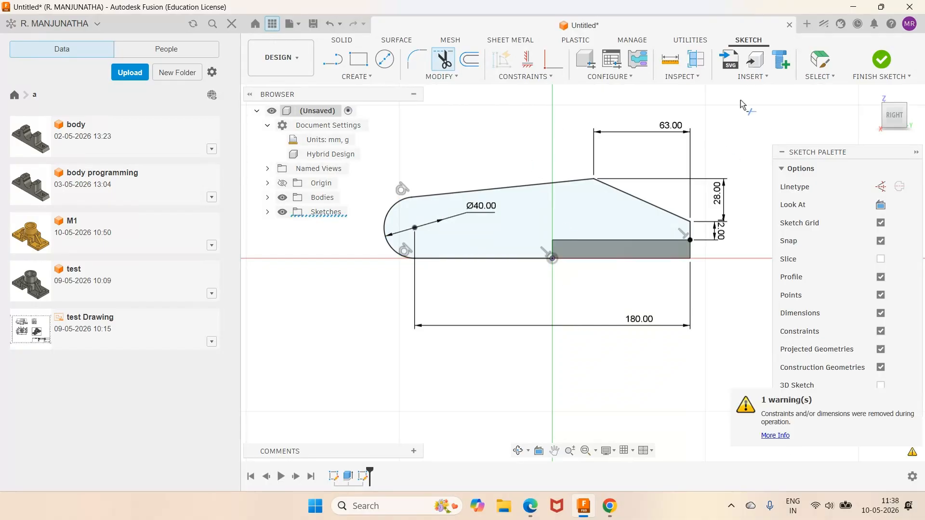
pyautogui.click(881, 61)
pyautogui.click(873, 94)
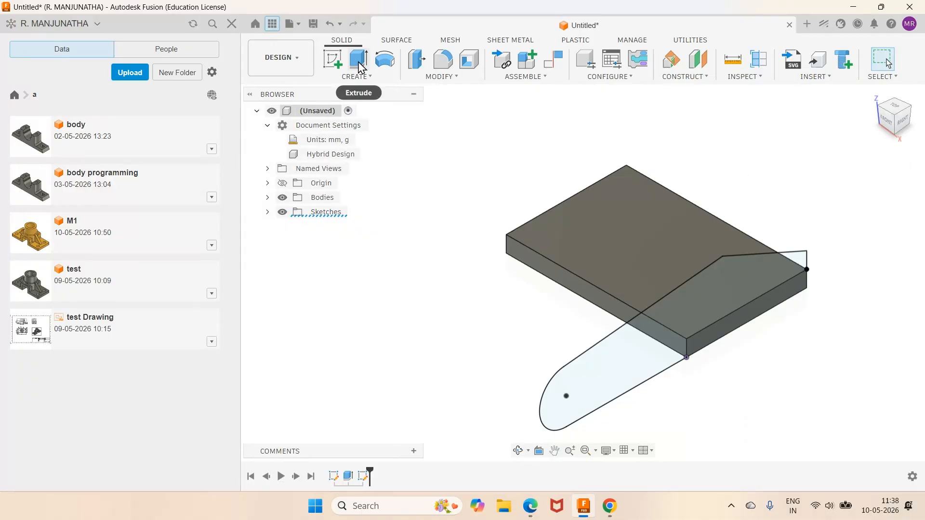
# - Begin an extrusion of the arm profile, checking the PDF drawing, with its start offset -45 mm from the sketch plane
pyautogui.press('e')
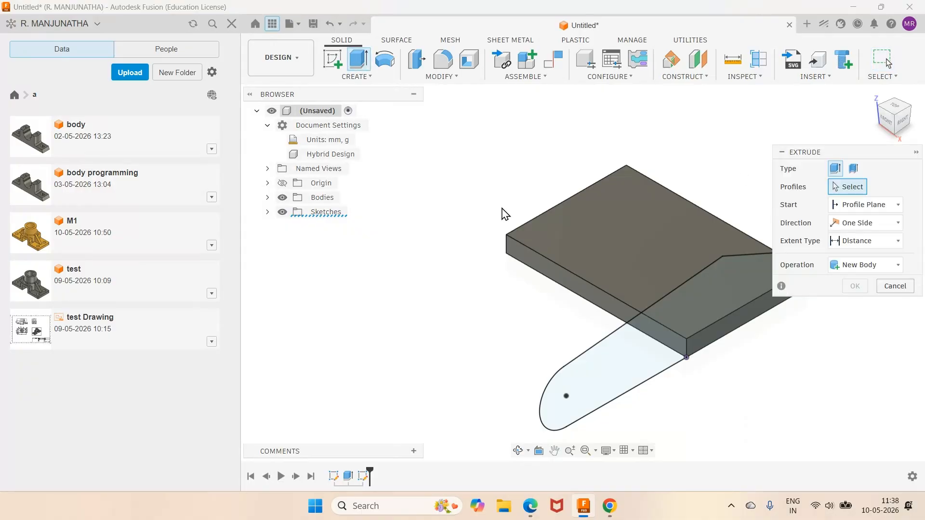
pyautogui.click(640, 375)
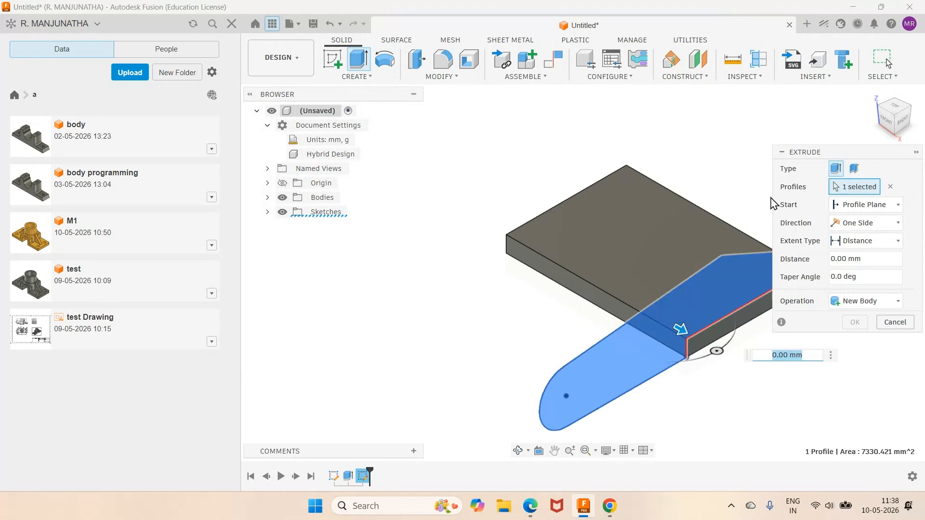
pyautogui.click(530, 506)
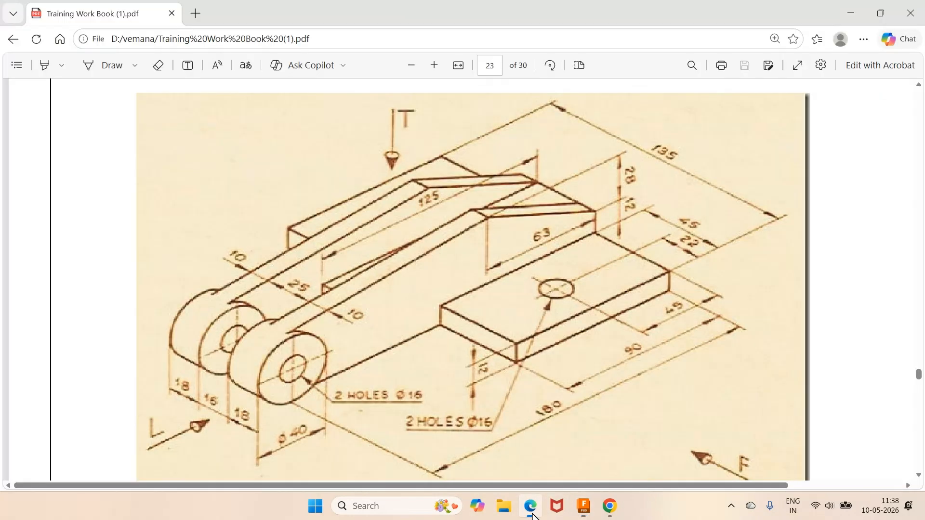
pyautogui.hotkey('alt', 'Tab')
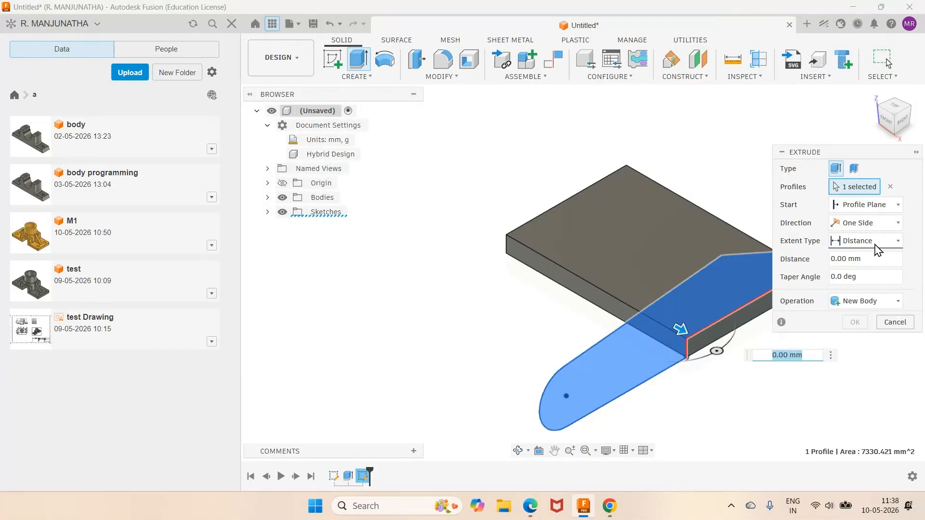
pyautogui.click(866, 205)
pyautogui.click(842, 234)
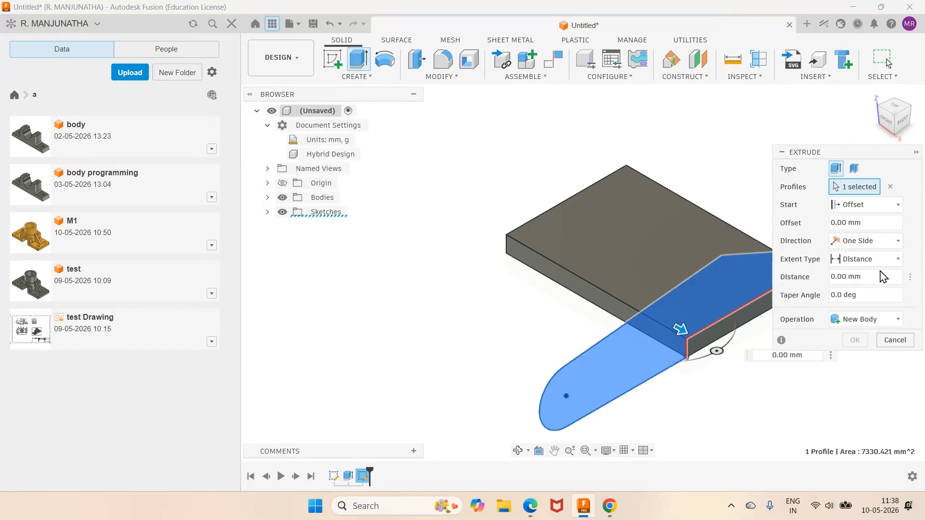
pyautogui.click(848, 223)
pyautogui.write('-45')
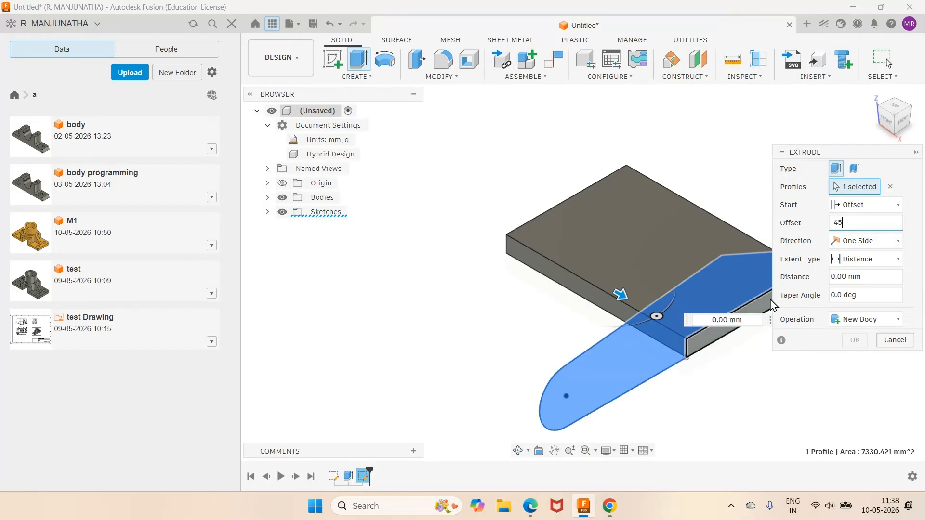
# - Check the arm thickness in the PDF and extrude the profile by -10 mm, joined to the base plate
pyautogui.click(532, 506)
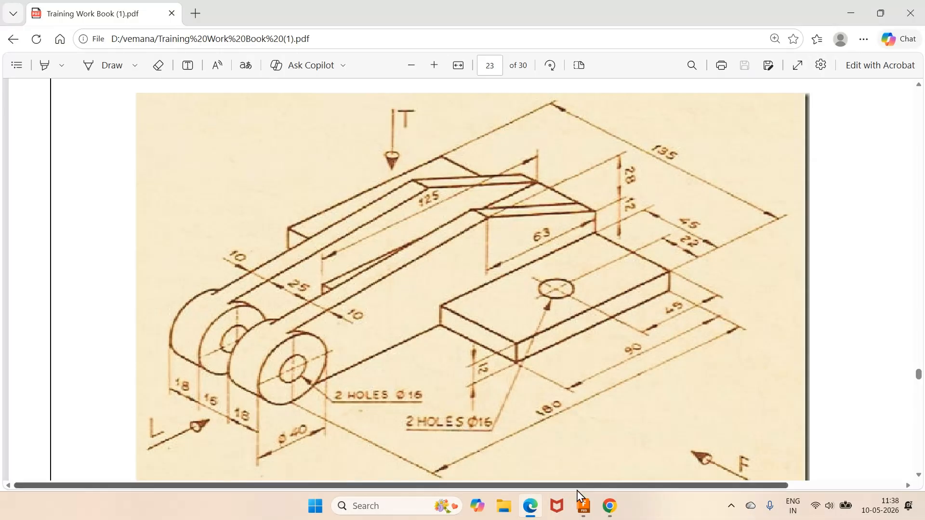
pyautogui.click(583, 505)
pyautogui.moveTo(872, 278); pyautogui.dragTo(791, 278)
pyautogui.write('-10')
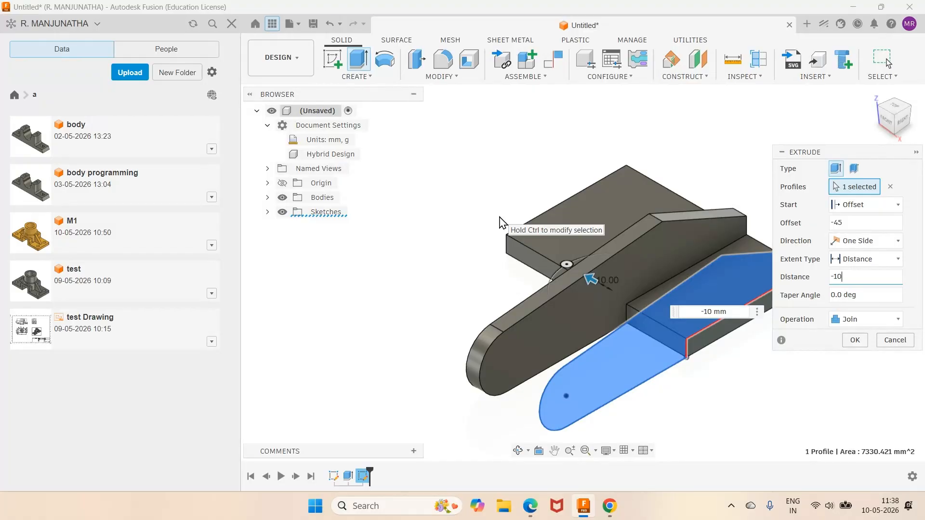
pyautogui.click(855, 341)
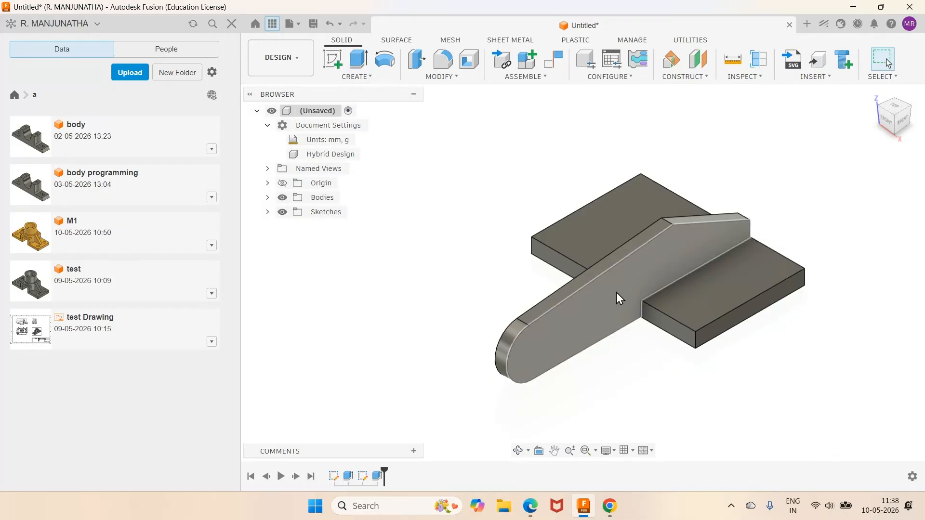
# - Measure the base plate's rear top edge between the arm and the plate's outer side
pyautogui.click(364, 479)
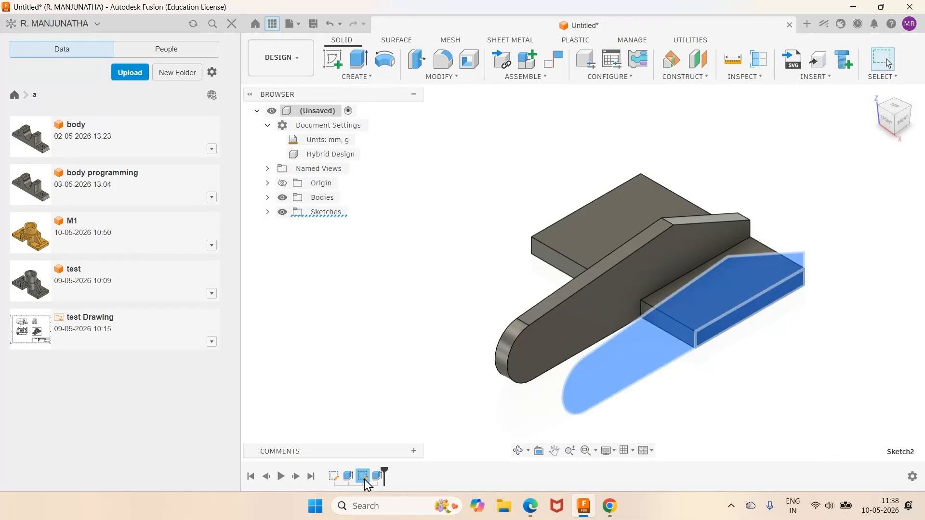
pyautogui.click(813, 212)
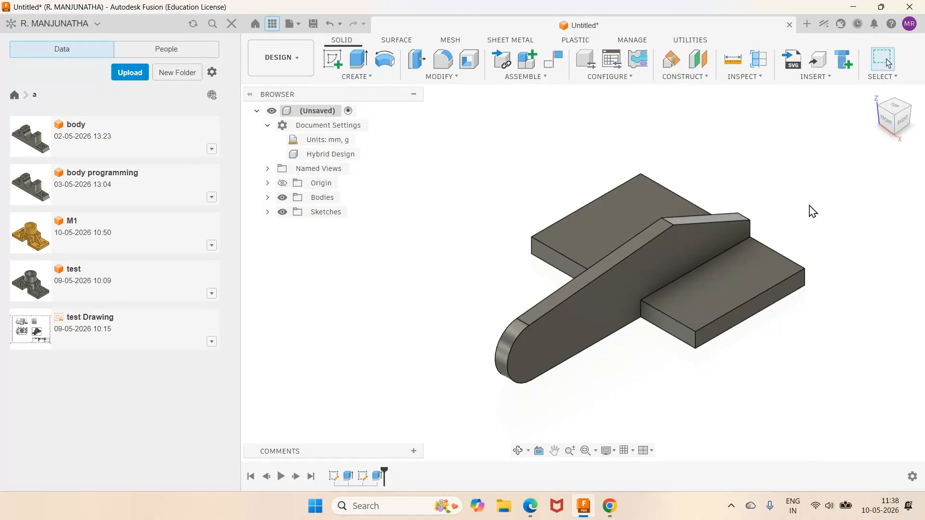
pyautogui.press('i')
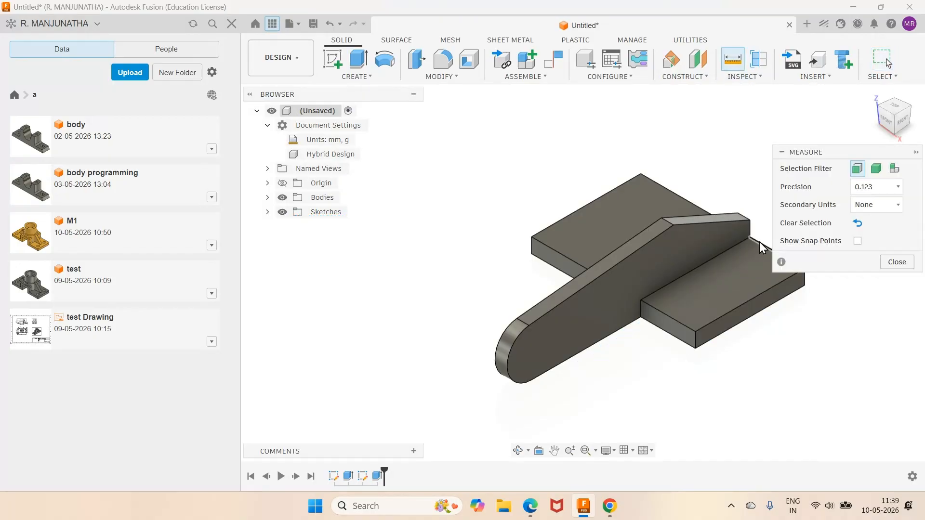
pyautogui.click(762, 242)
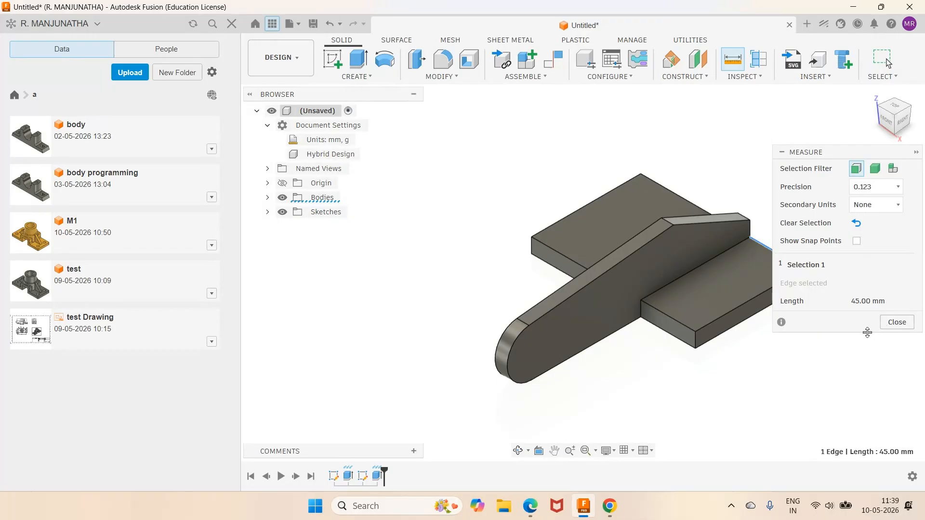
pyautogui.press('Escape')
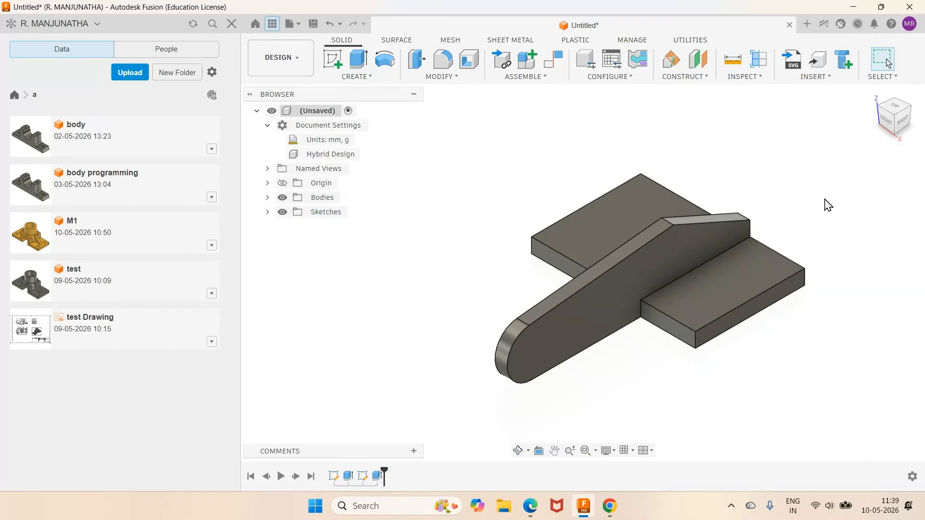
# - Check the boss dimensions in the PDF and sketch a circle on the arm's outer side face plane, just beyond the rounded end
pyautogui.click(529, 506)
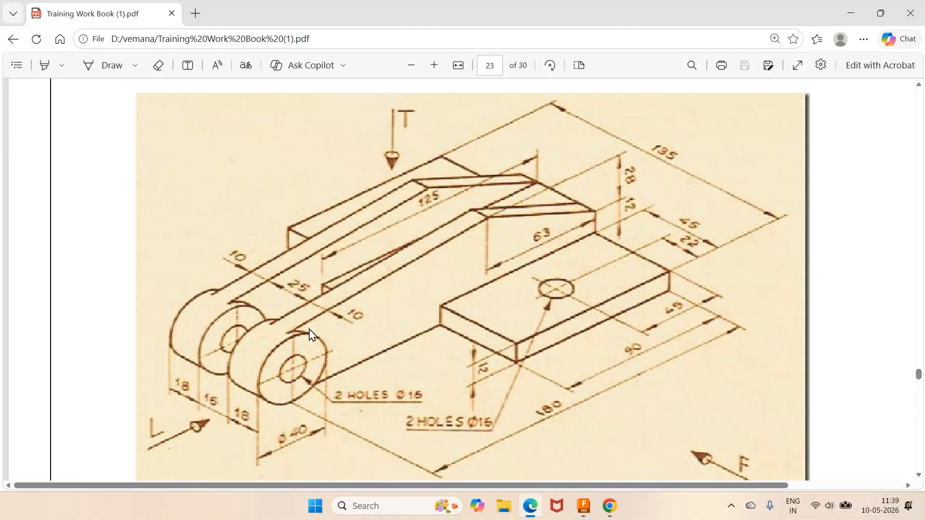
pyautogui.click(584, 506)
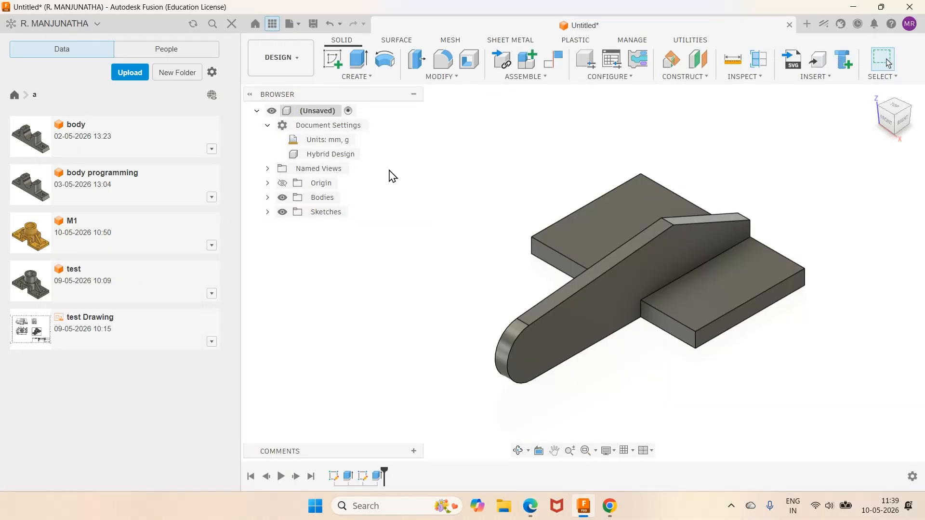
pyautogui.click(334, 59)
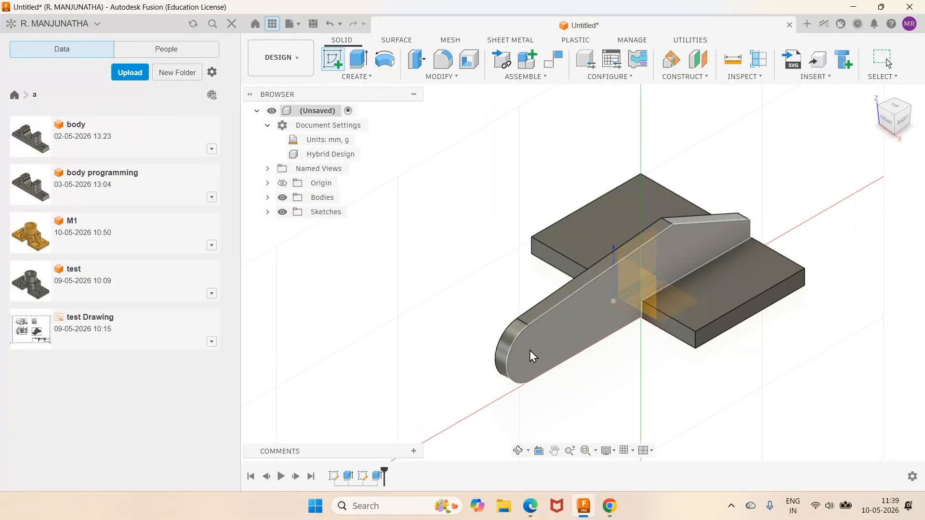
pyautogui.click(530, 351)
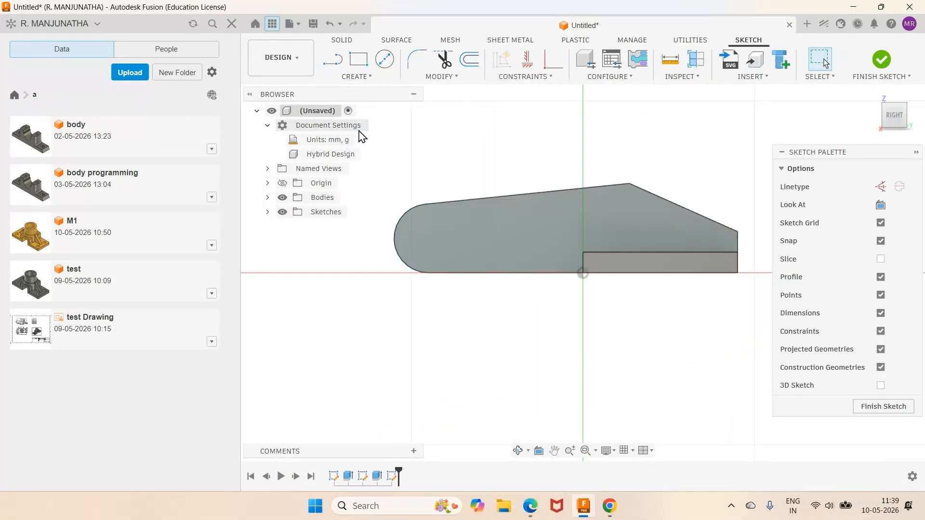
pyautogui.click(384, 59)
pyautogui.click(344, 266)
pyautogui.click(336, 309)
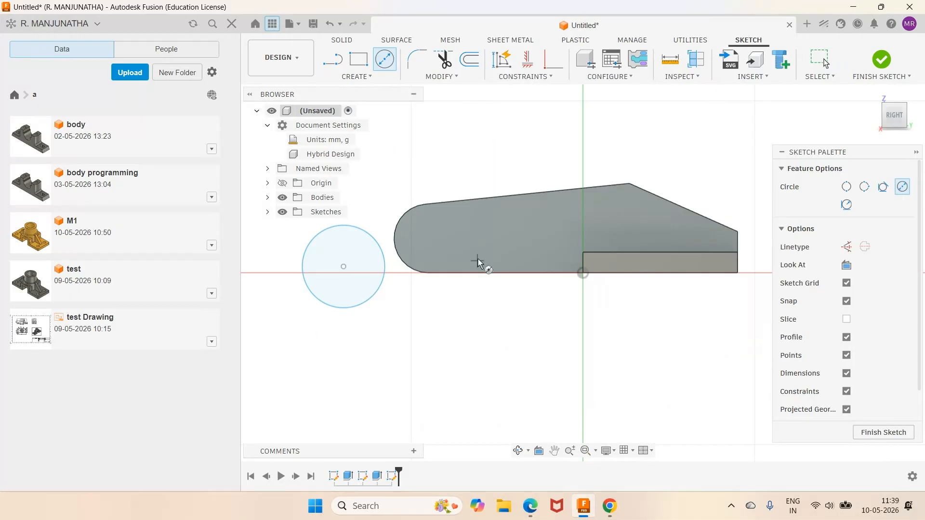
# - Make the circle equal to and concentric with the arm's rounded end, and finish the sketch
pyautogui.click(540, 79)
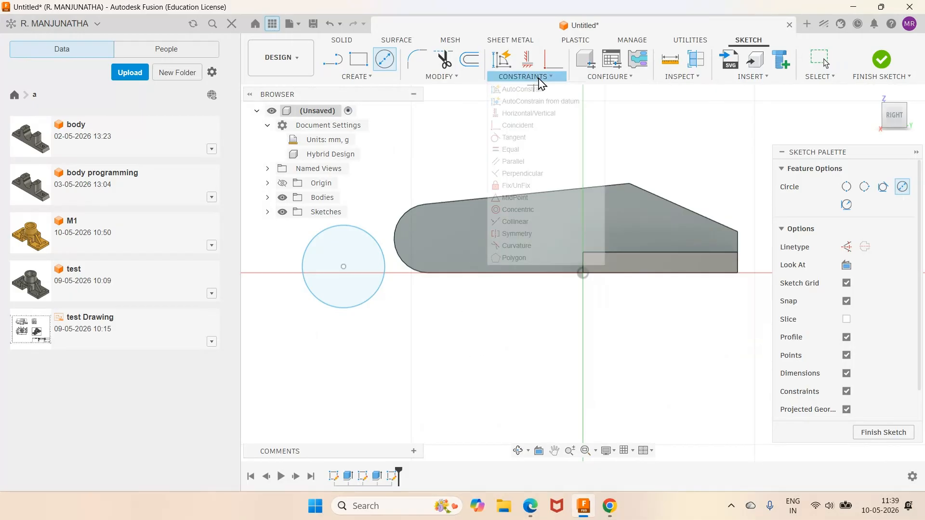
pyautogui.click(516, 153)
pyautogui.click(407, 215)
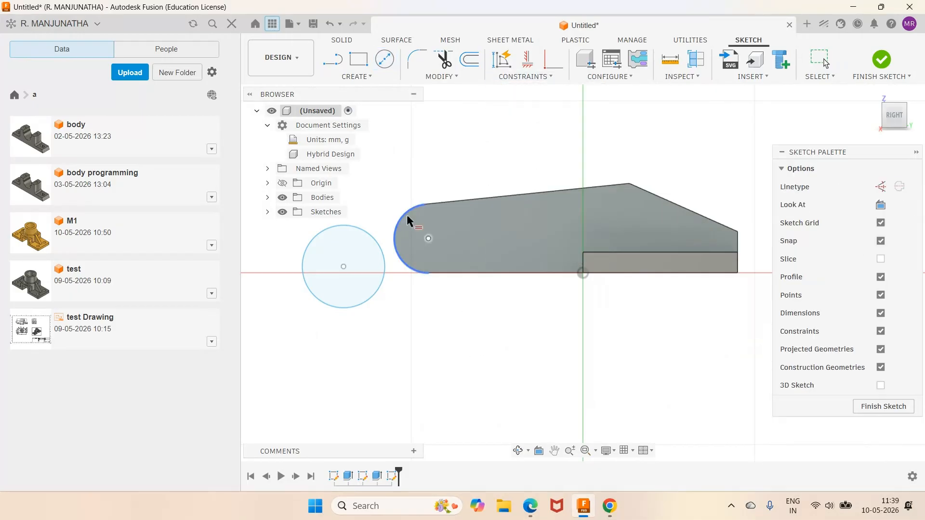
pyautogui.click(362, 229)
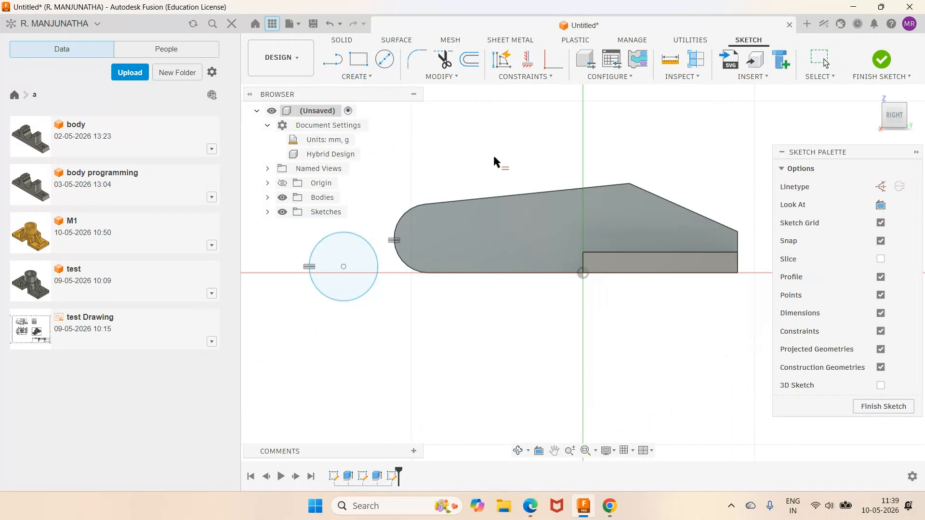
pyautogui.click(524, 77)
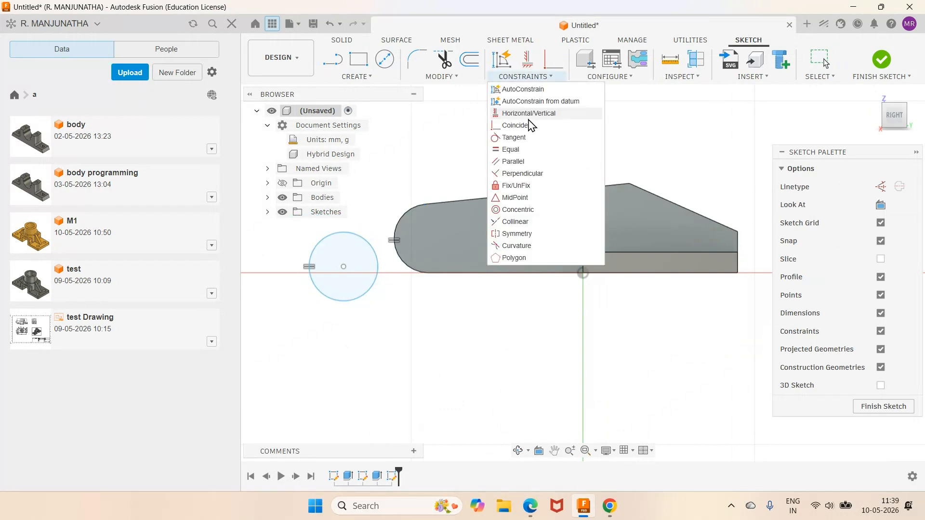
pyautogui.click(506, 210)
pyautogui.click(370, 311)
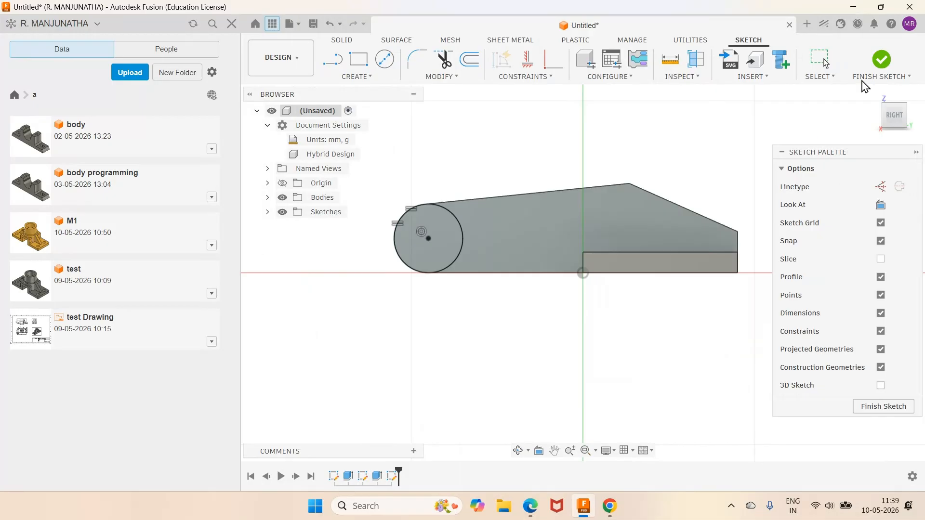
pyautogui.click(882, 60)
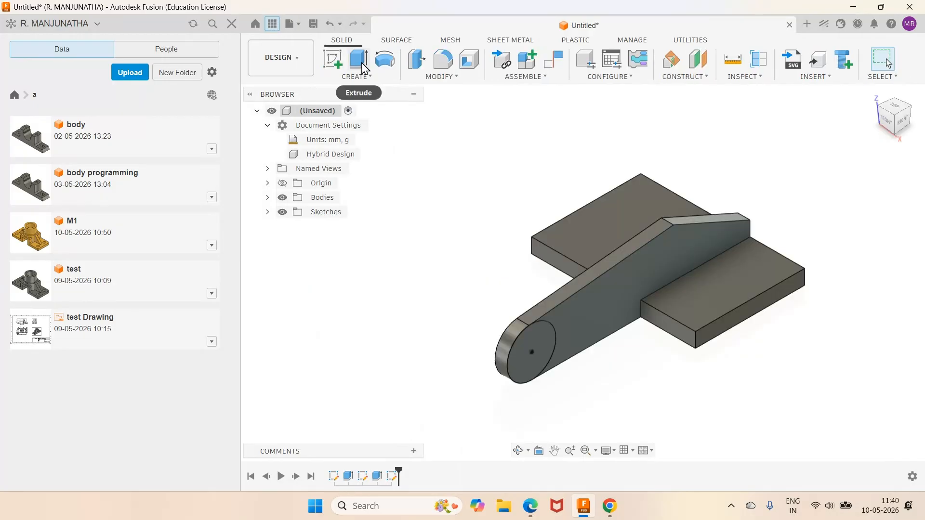
# - Extrude the circle 4 mm outward from the arm's side face to form the boss
pyautogui.click(362, 65)
pyautogui.write('4')
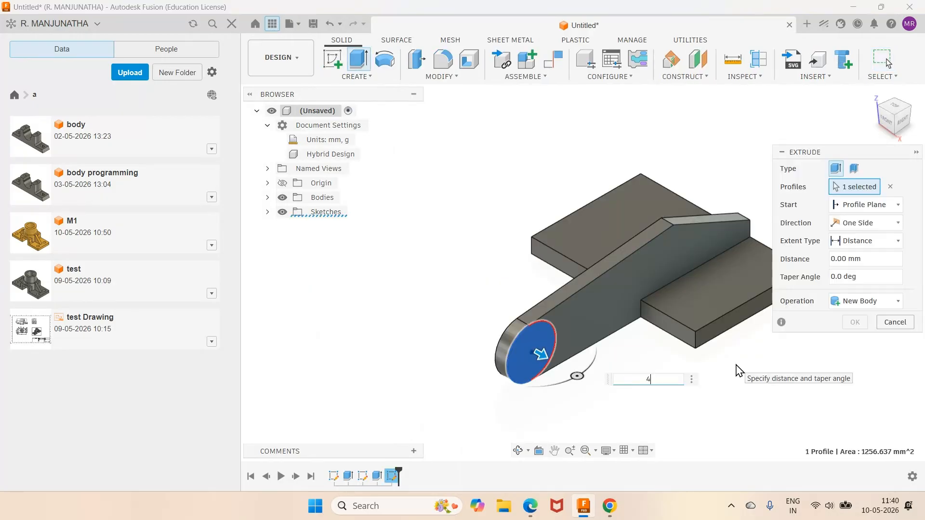
pyautogui.press('Return')
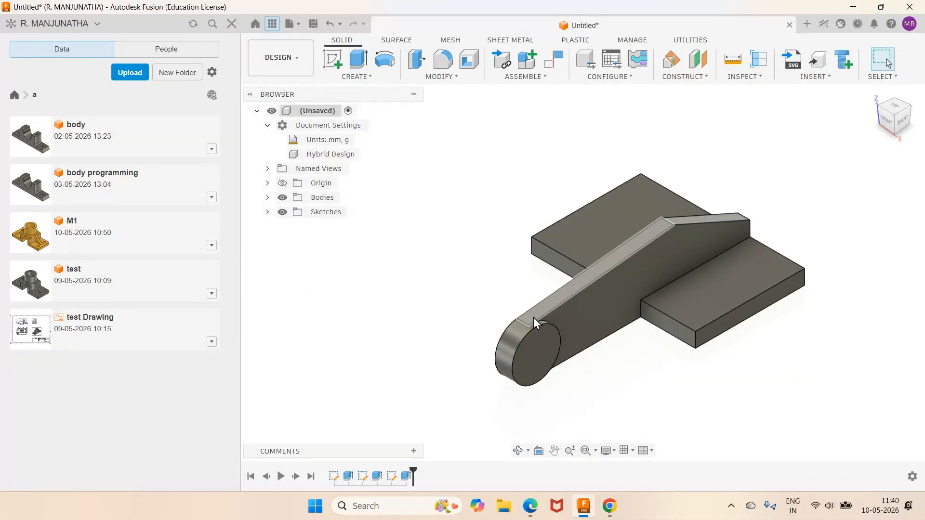
# - Create a midplane between the two opposite side faces of the arm
pyautogui.scroll(2, 546, 322)
pyautogui.scroll(1, 545, 317)
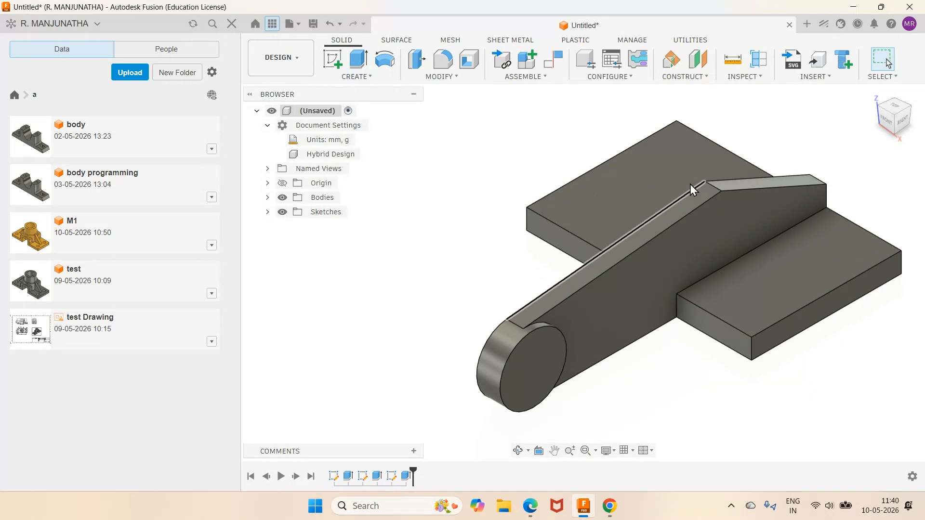
pyautogui.click(704, 76)
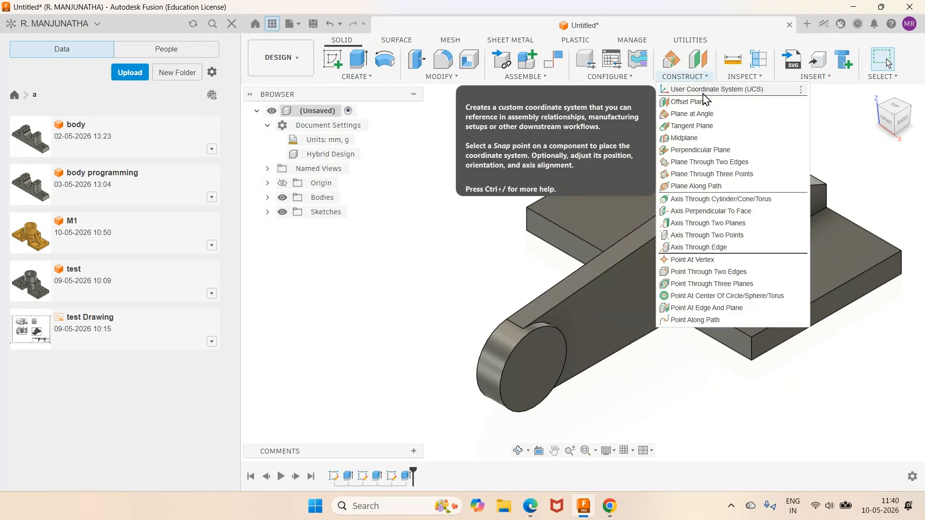
pyautogui.click(685, 139)
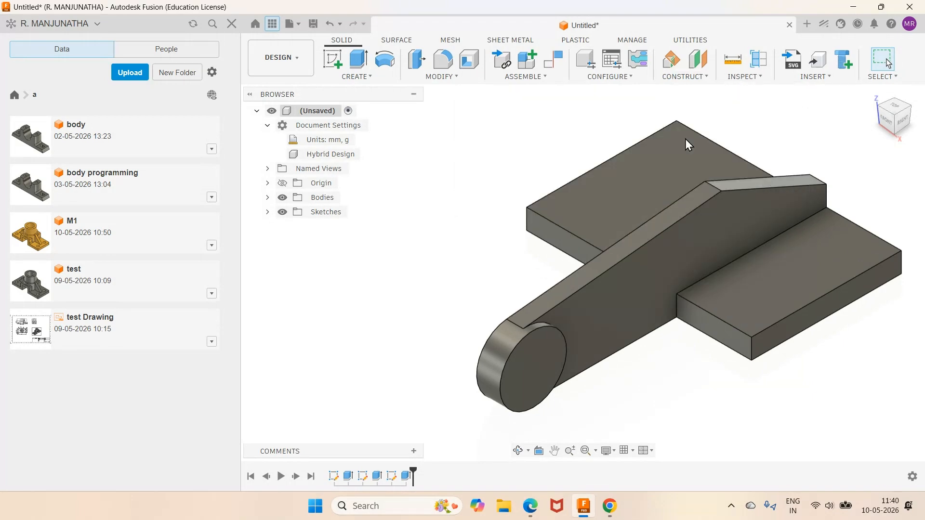
pyautogui.click(589, 302)
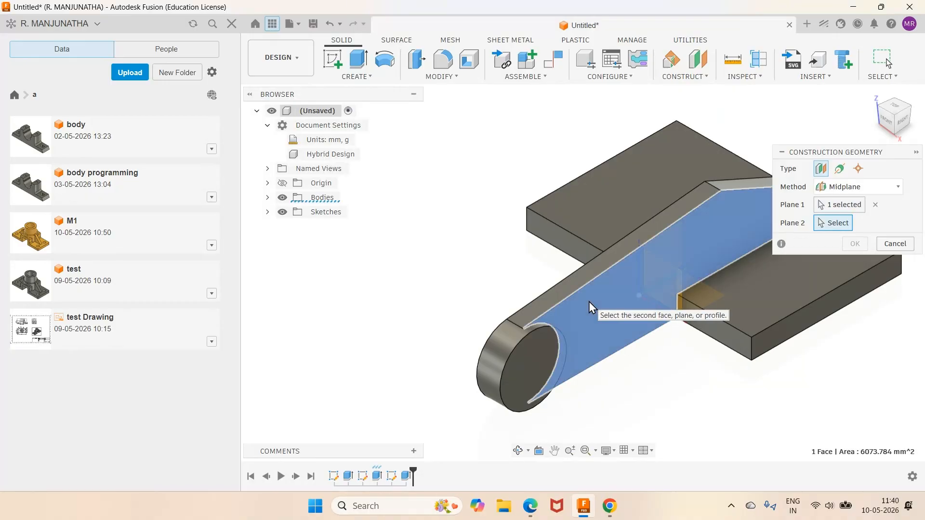
pyautogui.click(518, 451)
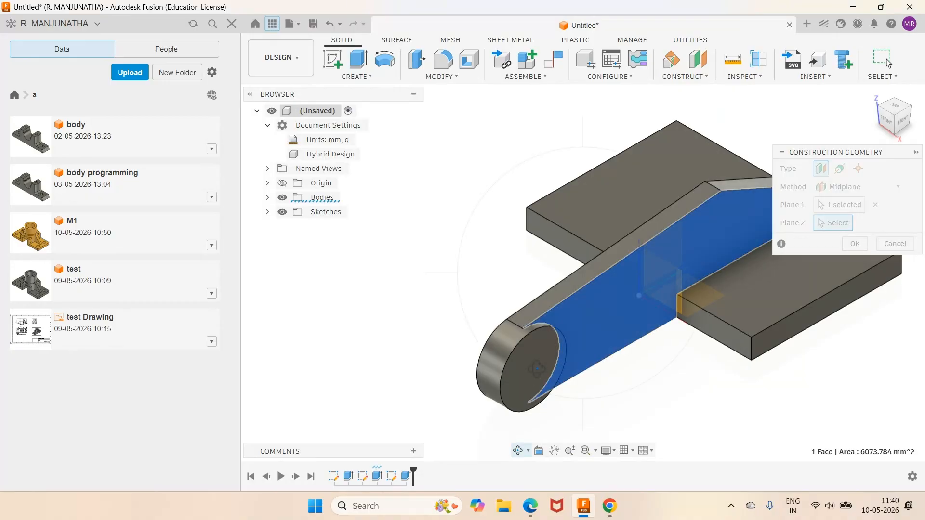
pyautogui.moveTo(516, 275); pyautogui.dragTo(584, 280)
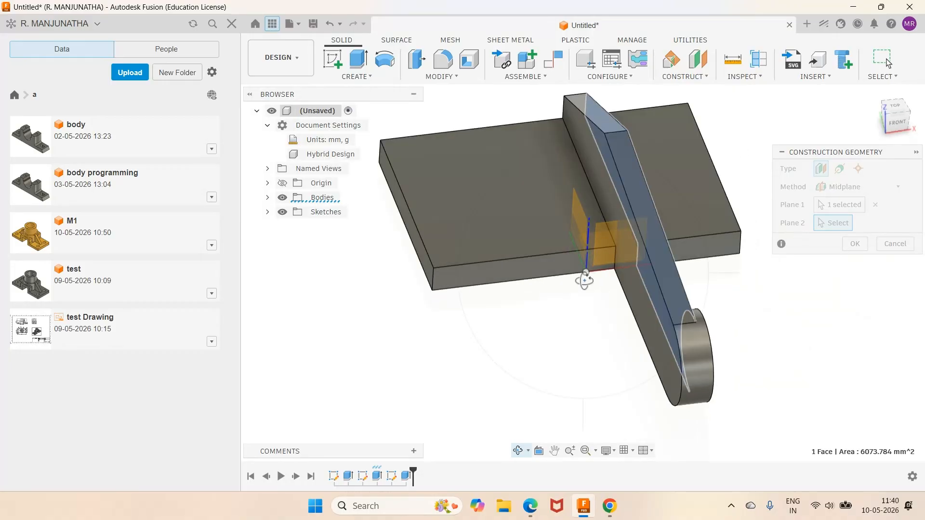
pyautogui.rightClick(600, 314)
pyautogui.click(578, 363)
pyautogui.click(653, 315)
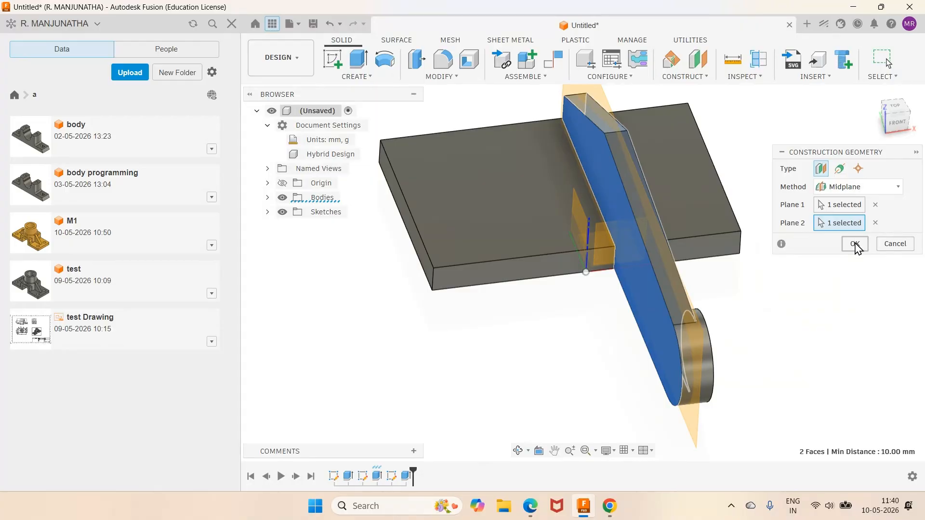
pyautogui.click(855, 244)
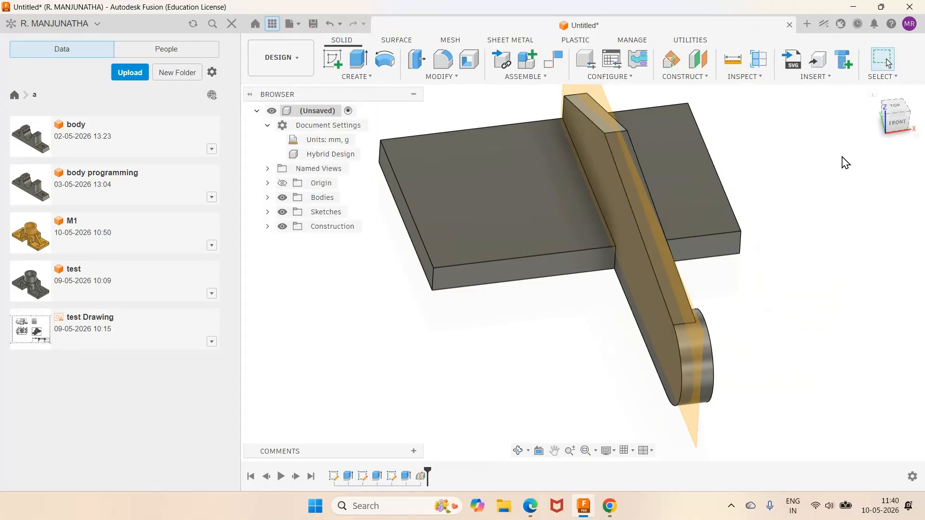
# - Mirror the boss extrusion across the arm's midplane, using the Features object type and Identical compute type
pyautogui.click(871, 92)
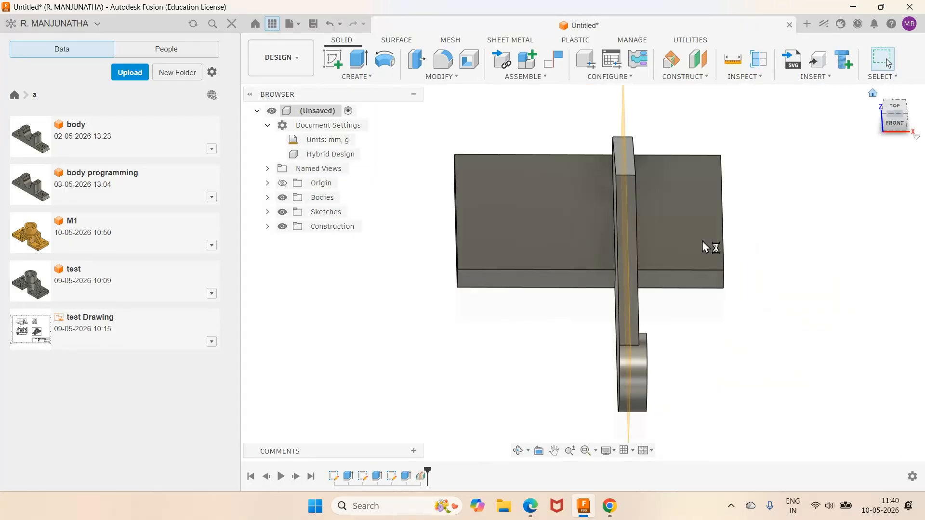
pyautogui.scroll(1, 600, 350)
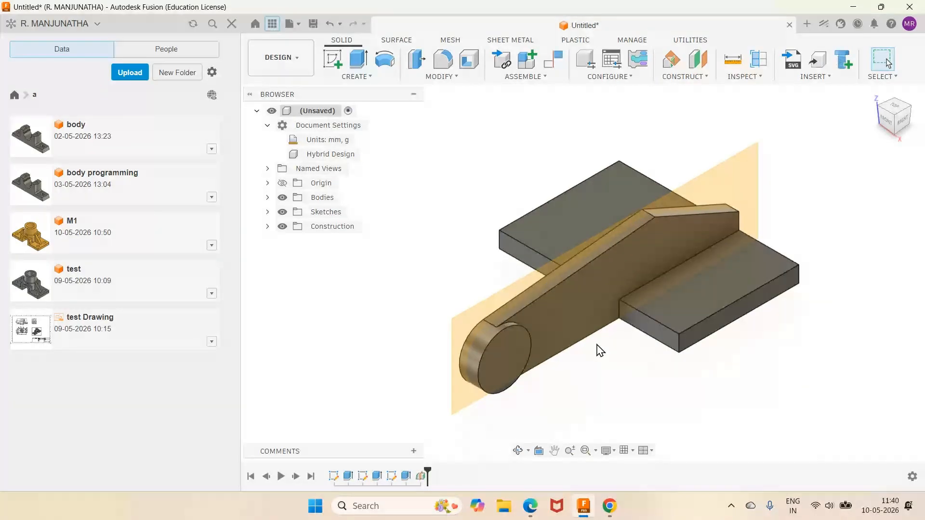
pyautogui.scroll(2, 600, 351)
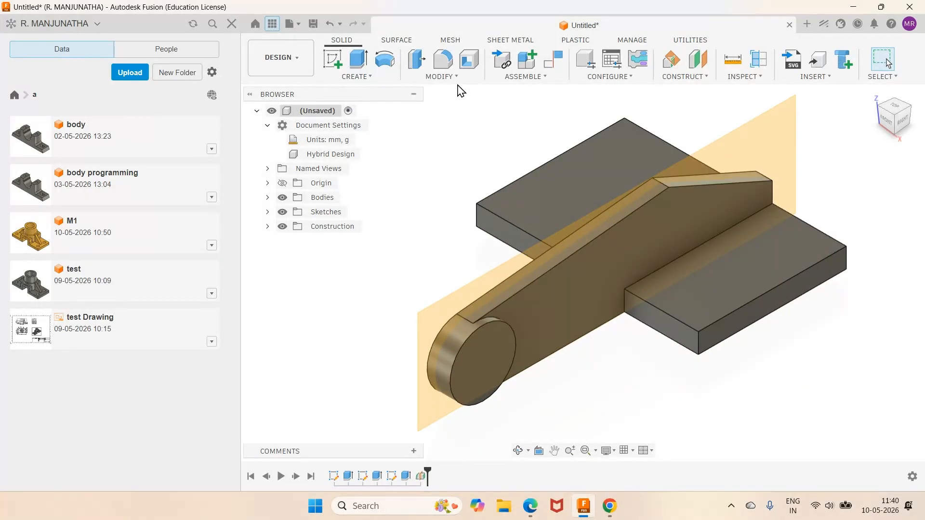
pyautogui.click(357, 76)
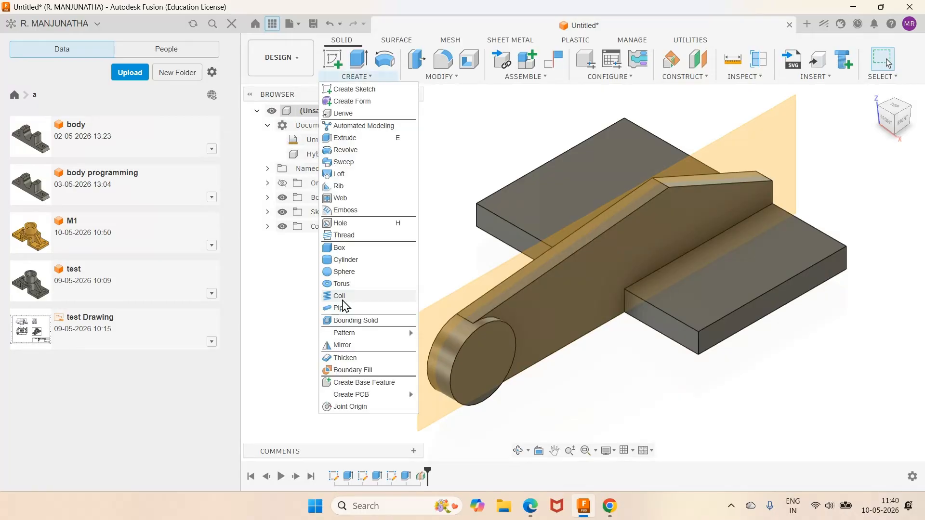
pyautogui.click(342, 345)
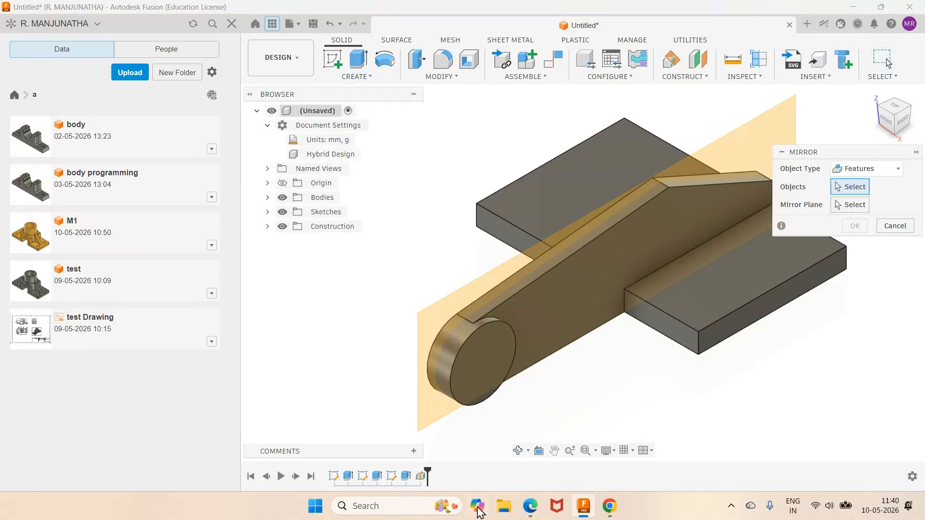
pyautogui.click(407, 477)
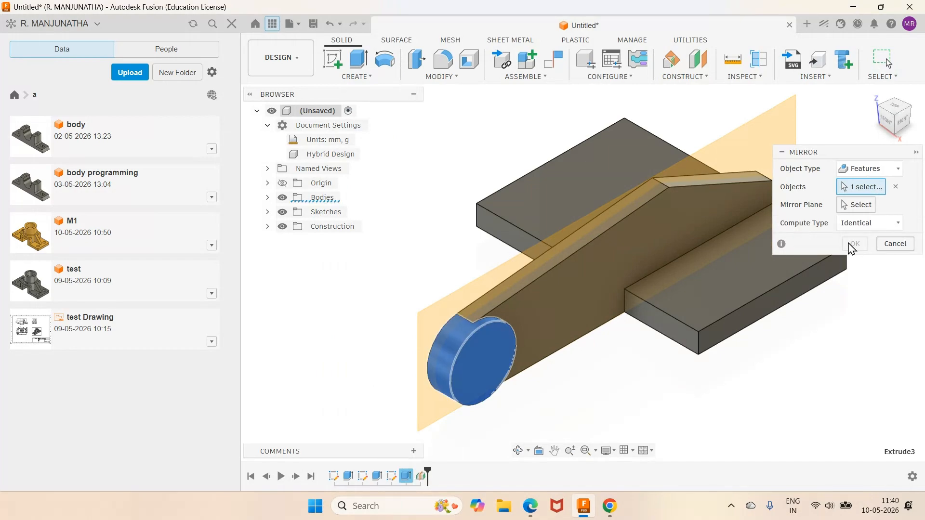
pyautogui.click(436, 319)
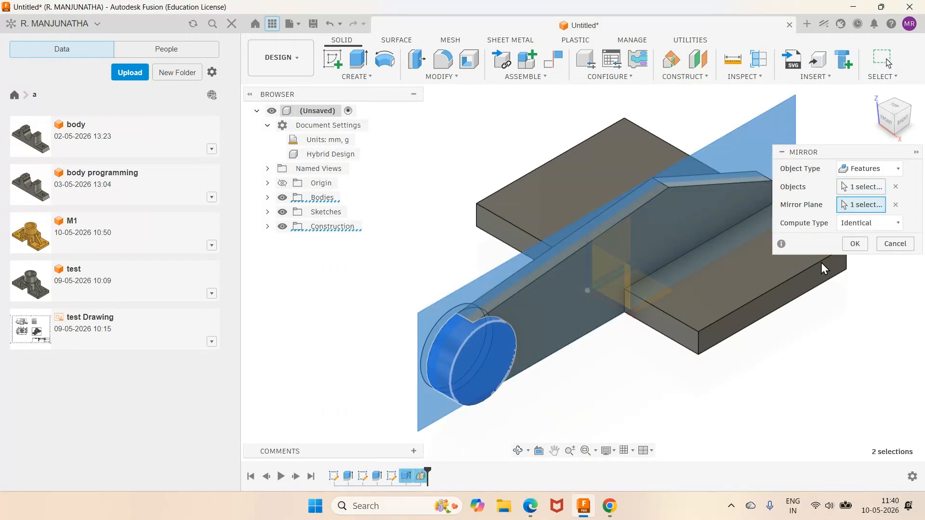
pyautogui.click(855, 244)
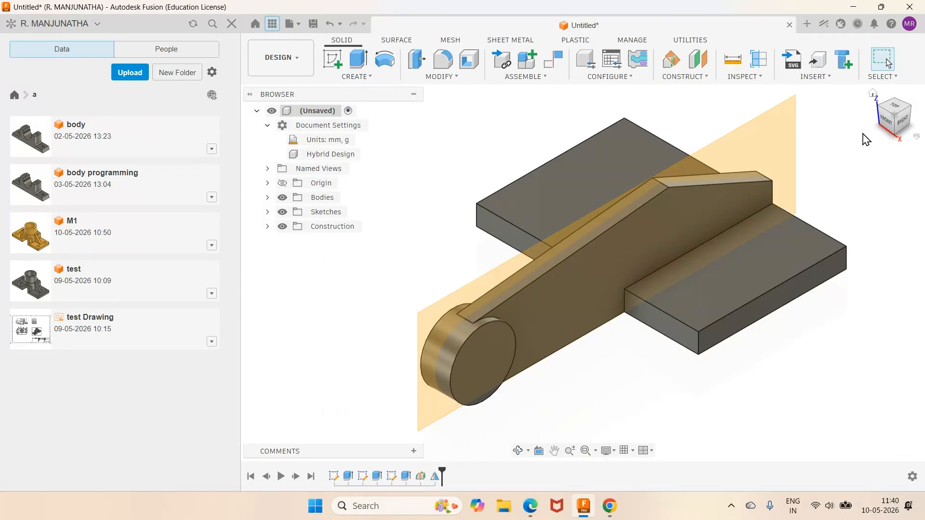
# - Start a simple hole at the centre of the boss's outer face and check the hole diameter in the PDF workbook
pyautogui.click(873, 93)
pyautogui.click(518, 451)
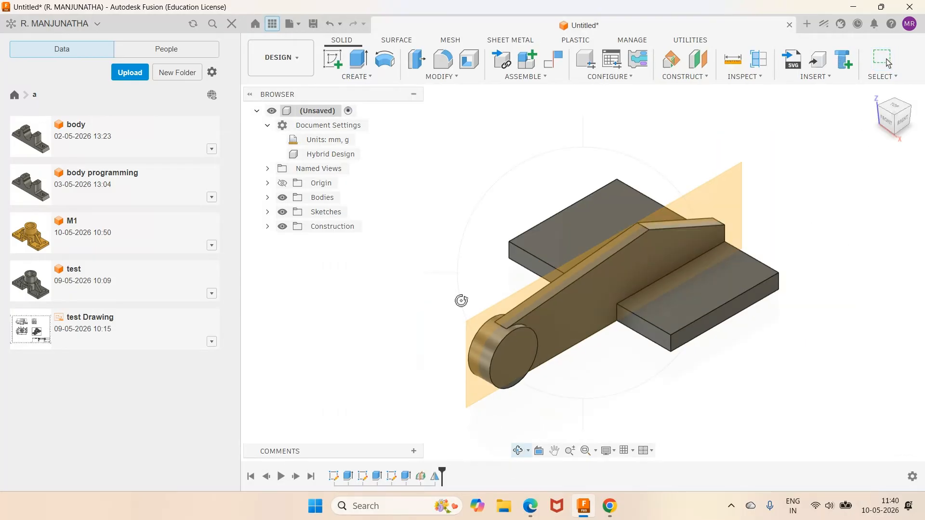
pyautogui.moveTo(473, 259)
pyautogui.mouseDown()
pyautogui.moveTo(554, 254)
pyautogui.moveTo(453, 264)
pyautogui.moveTo(466, 267)
pyautogui.mouseUp()
pyautogui.rightClick(465, 267)
pyautogui.click(445, 324)
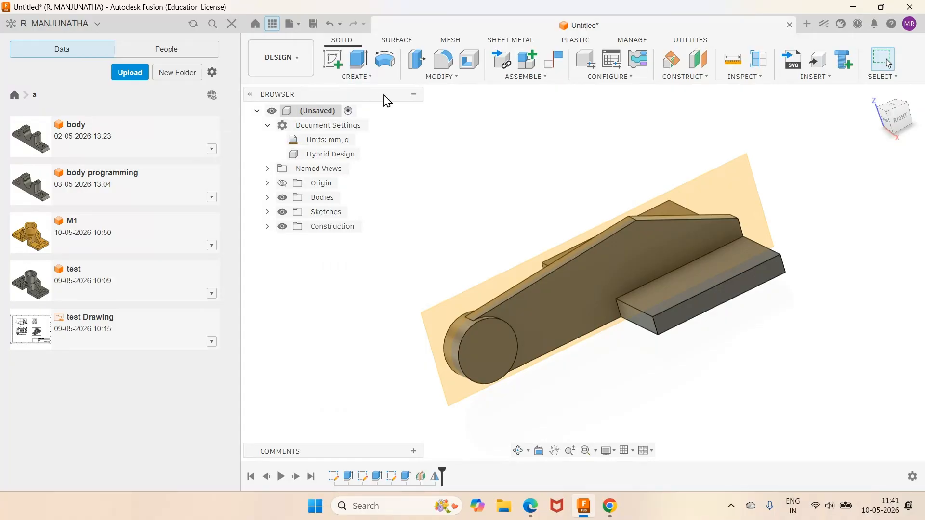
pyautogui.click(356, 76)
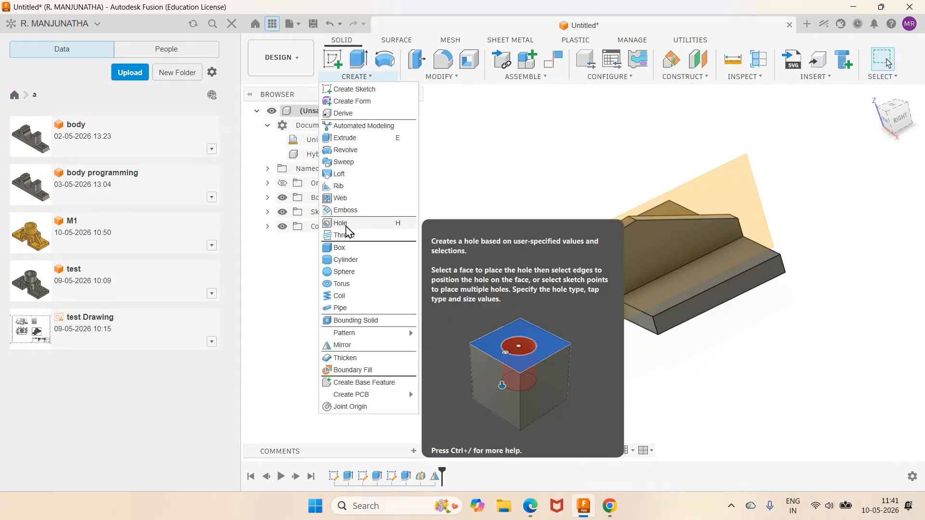
pyautogui.click(343, 224)
pyautogui.click(487, 355)
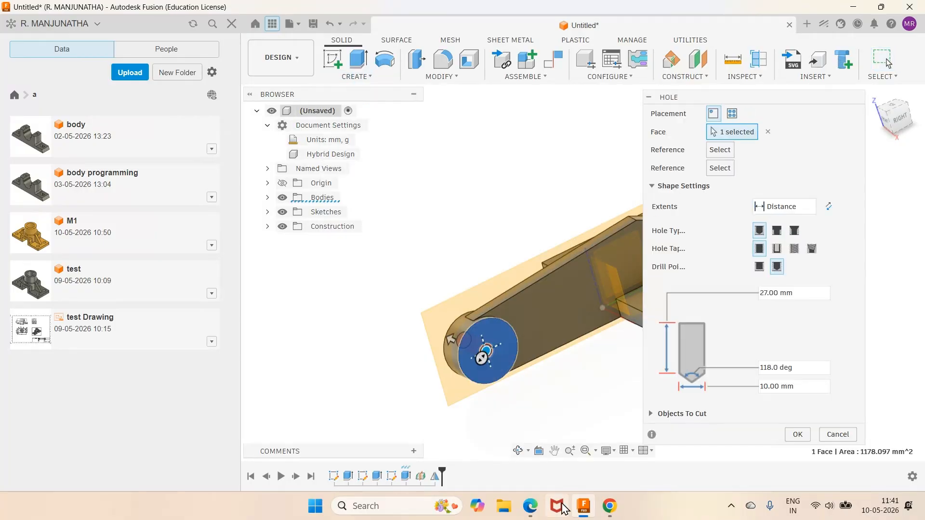
pyautogui.click(531, 506)
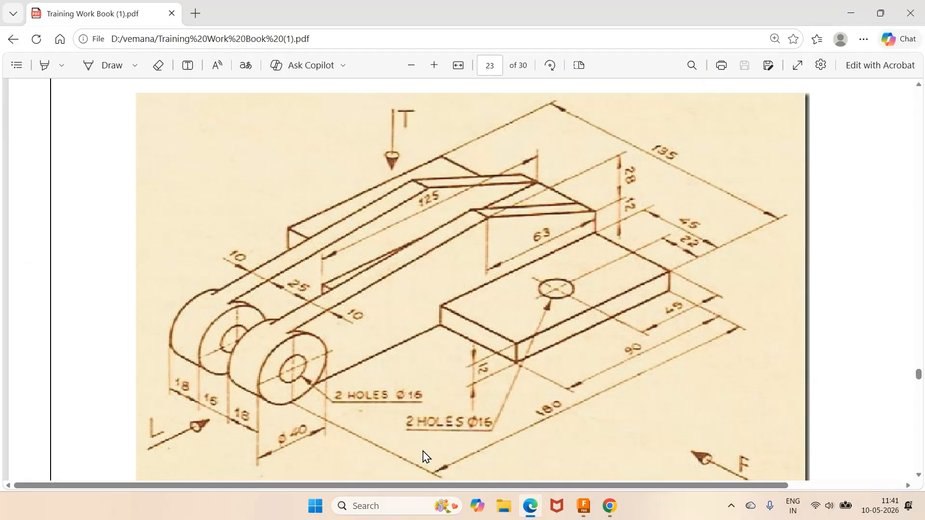
pyautogui.hotkey('alt', 'Tab')
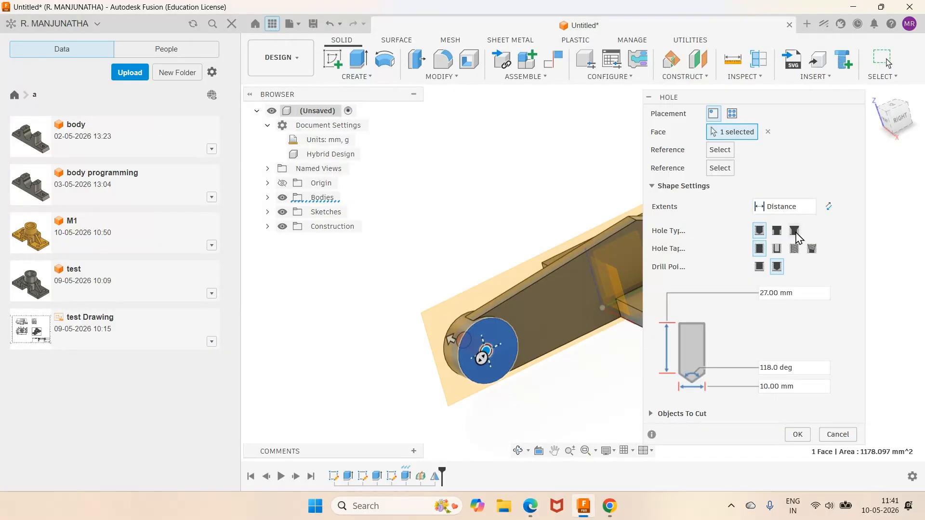
# - Set the boss hole's extents to All and its diameter to 15 mm, recheck the PDF drawing, and create the hole
pyautogui.click(785, 206)
pyautogui.click(774, 254)
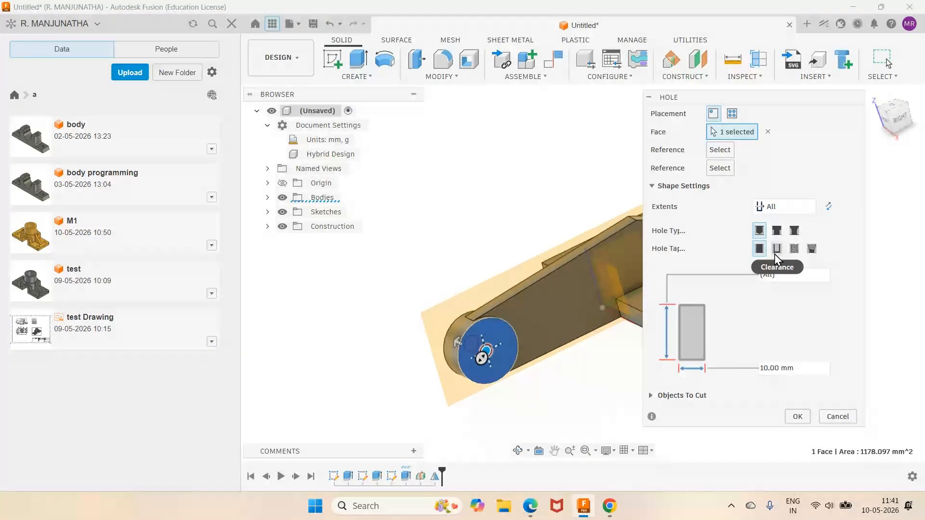
pyautogui.click(807, 370)
pyautogui.write('15')
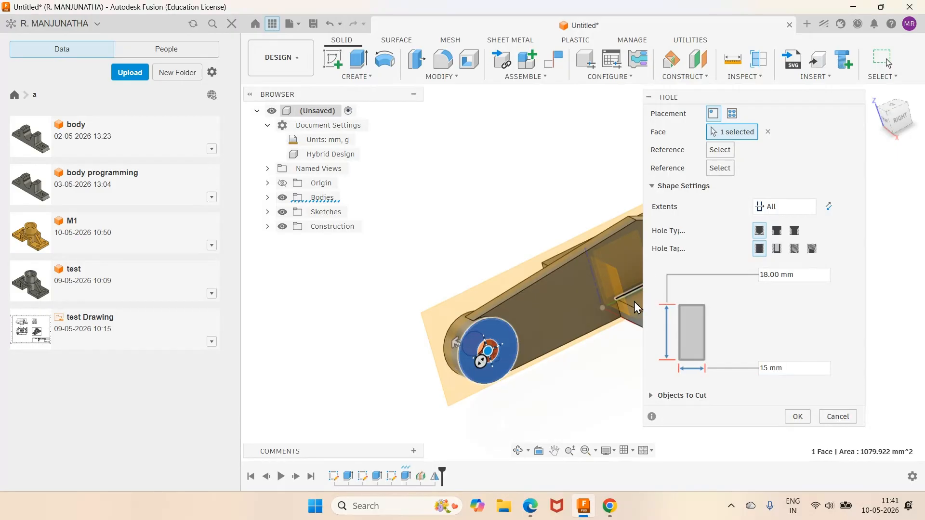
pyautogui.click(532, 514)
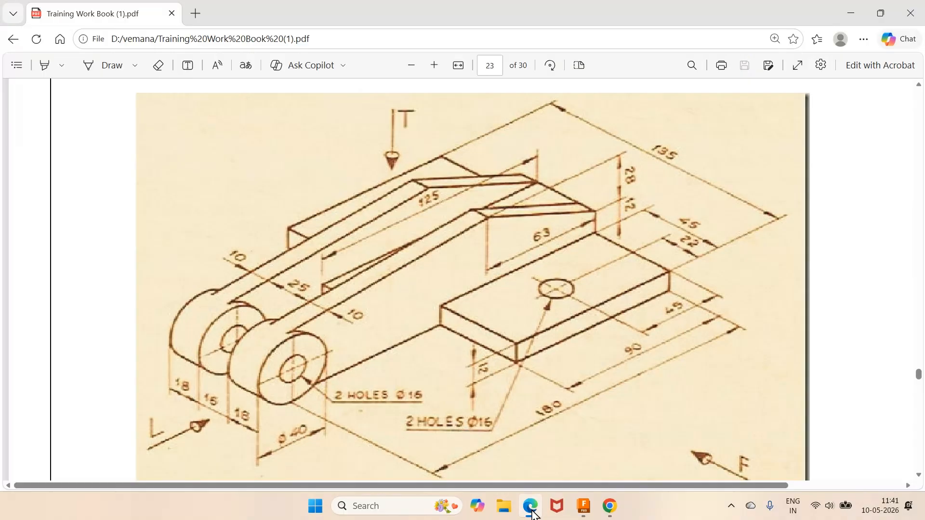
pyautogui.click(532, 514)
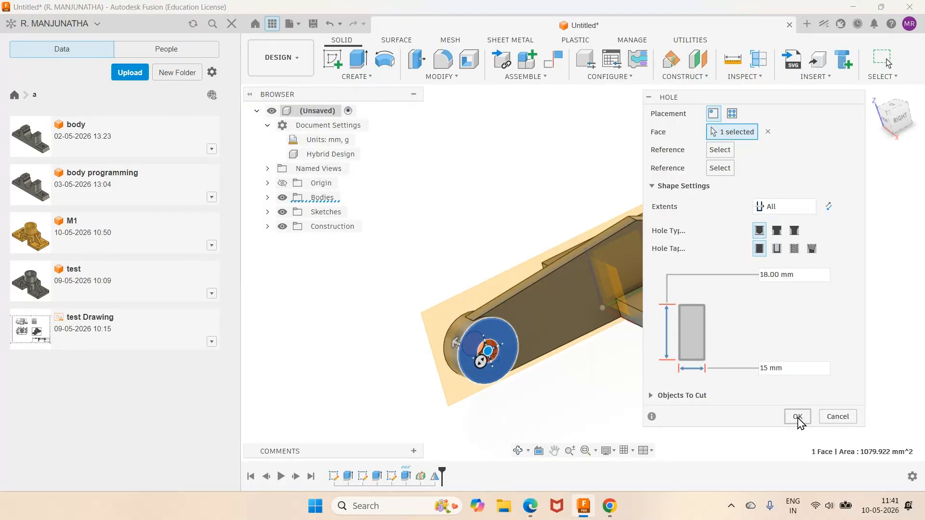
pyautogui.click(798, 418)
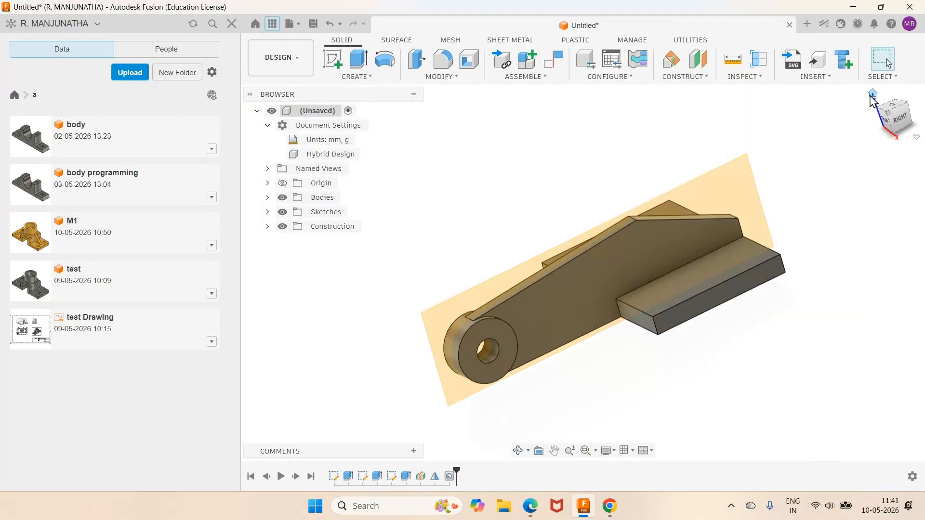
# - Try to mirror the boss extrusion, its mirrored copy and the hole across the origin plane parallel to the arm
pyautogui.click(872, 94)
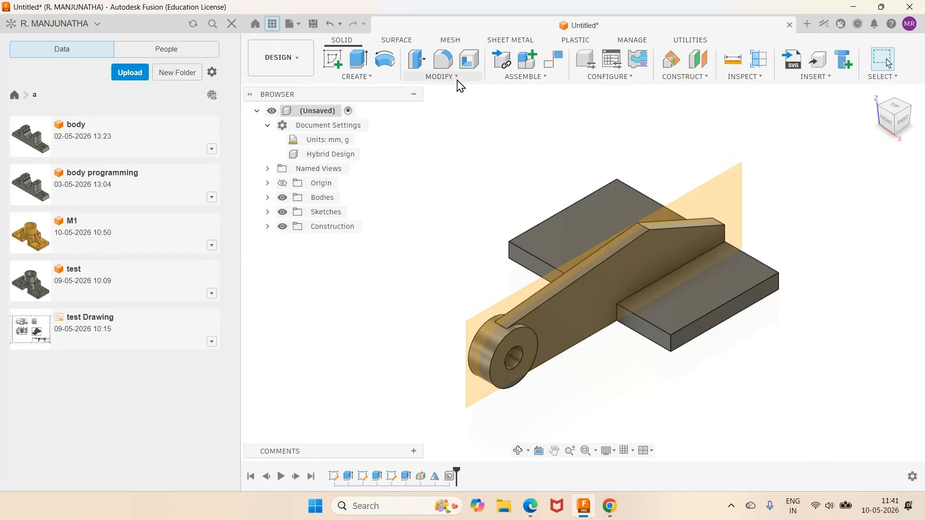
pyautogui.click(369, 78)
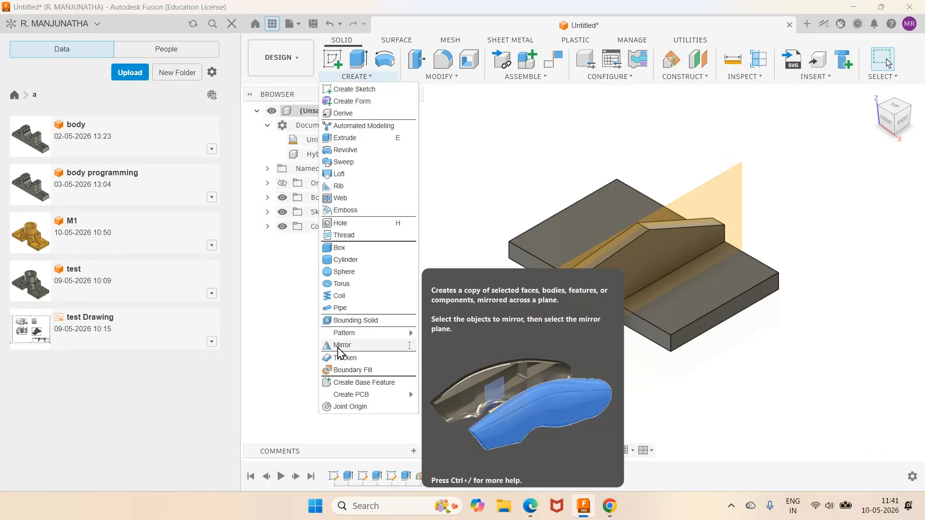
pyautogui.click(340, 345)
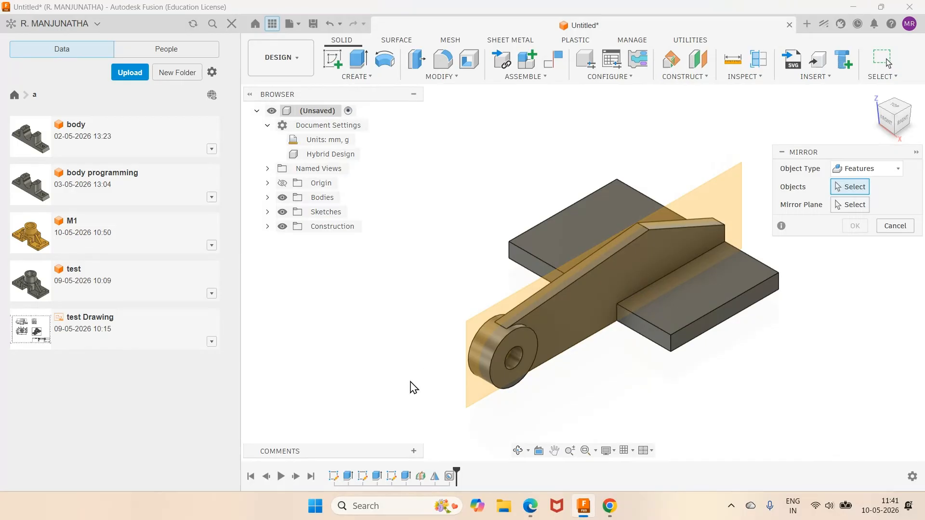
pyautogui.click(410, 481)
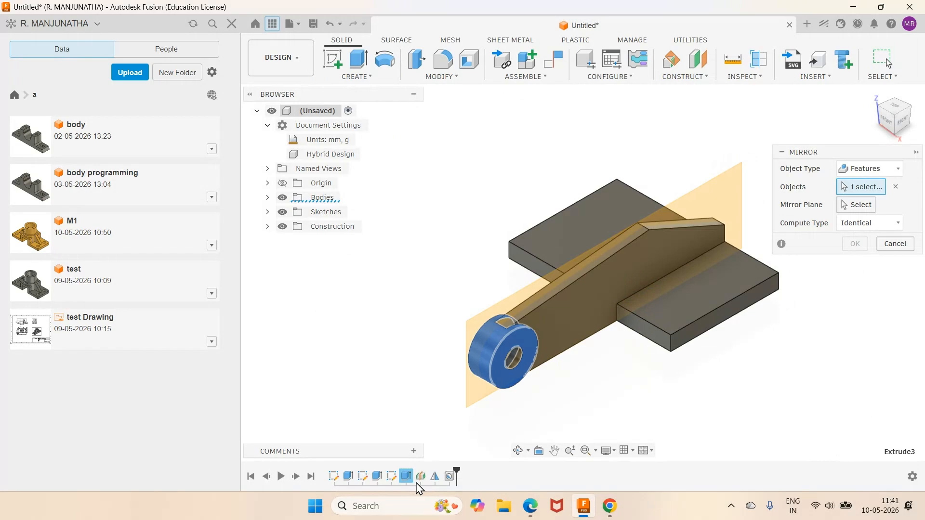
pyautogui.click(435, 478)
pyautogui.click(450, 478)
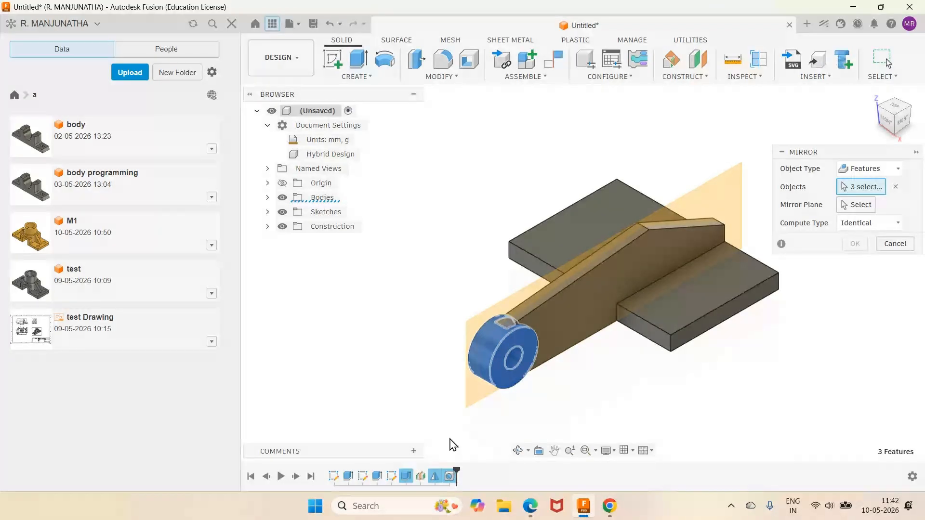
pyautogui.click(805, 202)
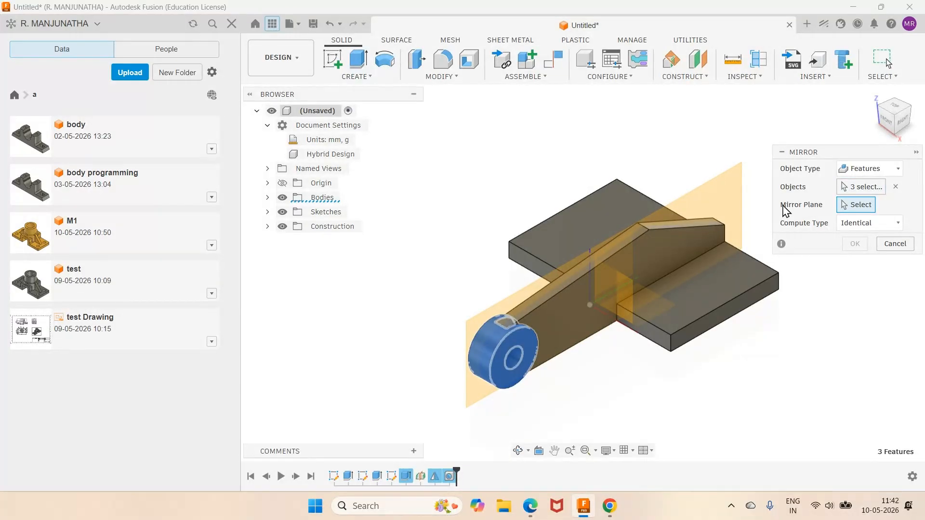
pyautogui.scroll(-4, 670, 166)
pyautogui.click(656, 176)
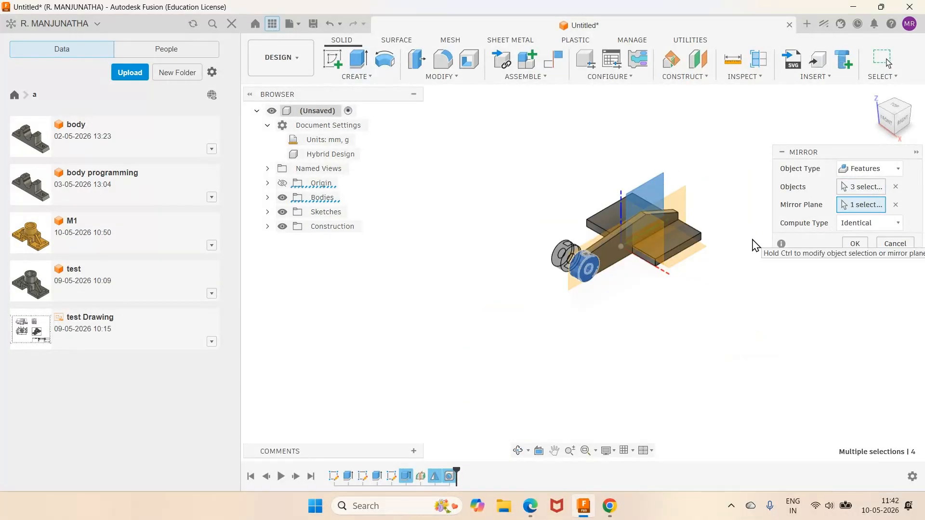
pyautogui.click(855, 244)
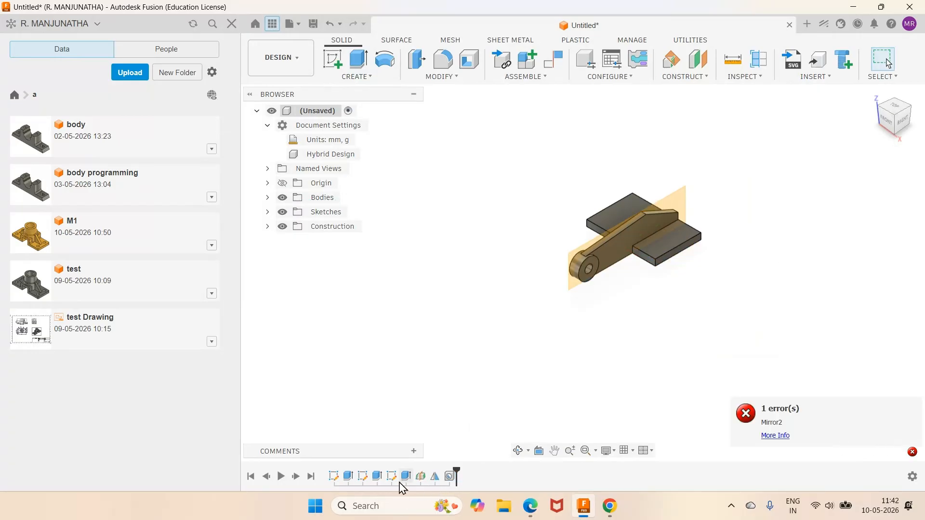
# - Mirror the arm extrusion, boss extrusion, its mirrored copy and the boss hole as features across the origin plane parallel to the arm
pyautogui.click(380, 480)
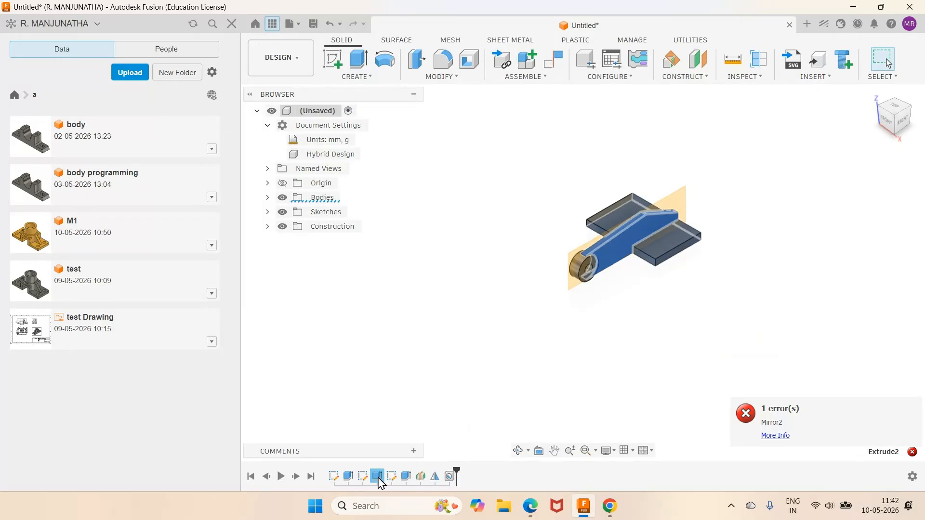
pyautogui.click(371, 77)
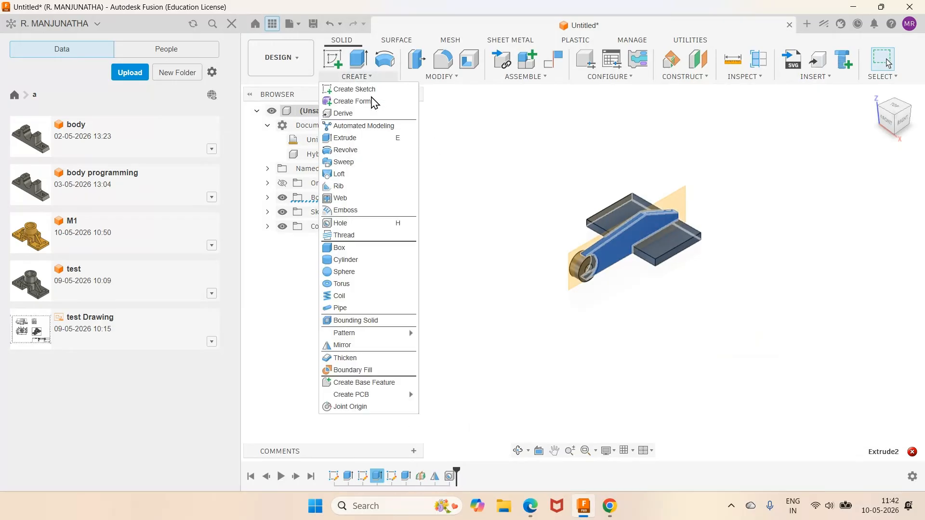
pyautogui.click(344, 347)
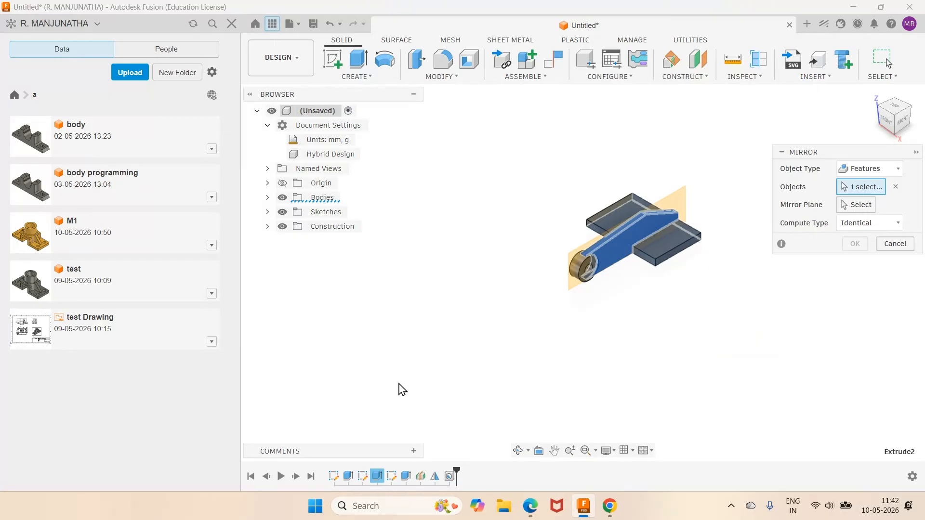
pyautogui.click(377, 478)
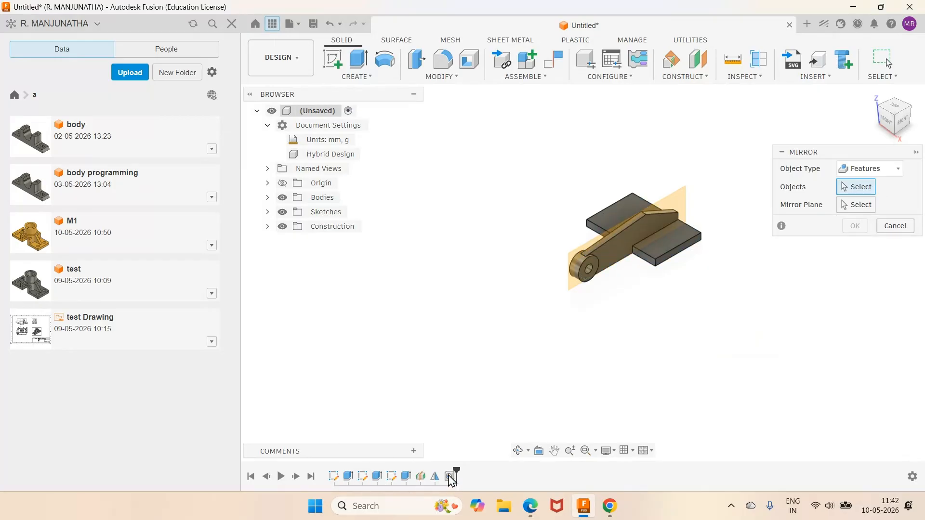
pyautogui.click(375, 477)
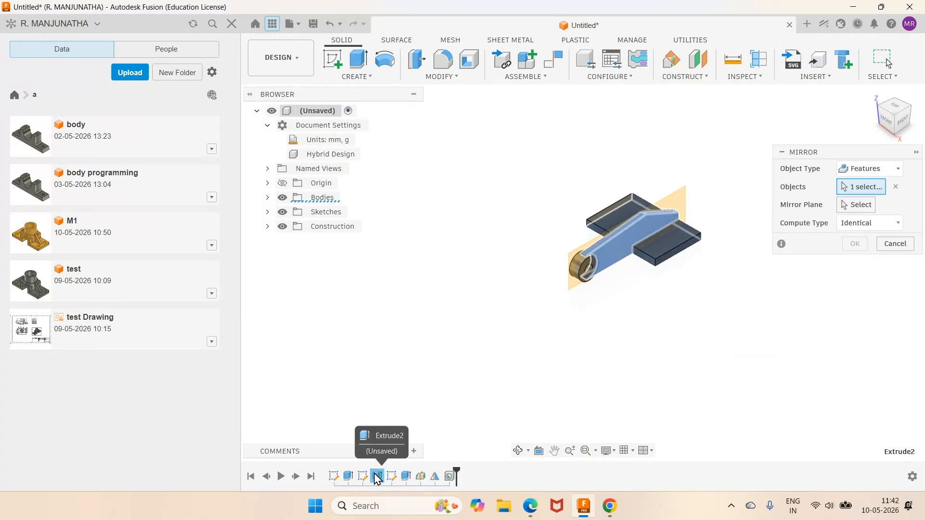
pyautogui.click(406, 477)
pyautogui.click(435, 477)
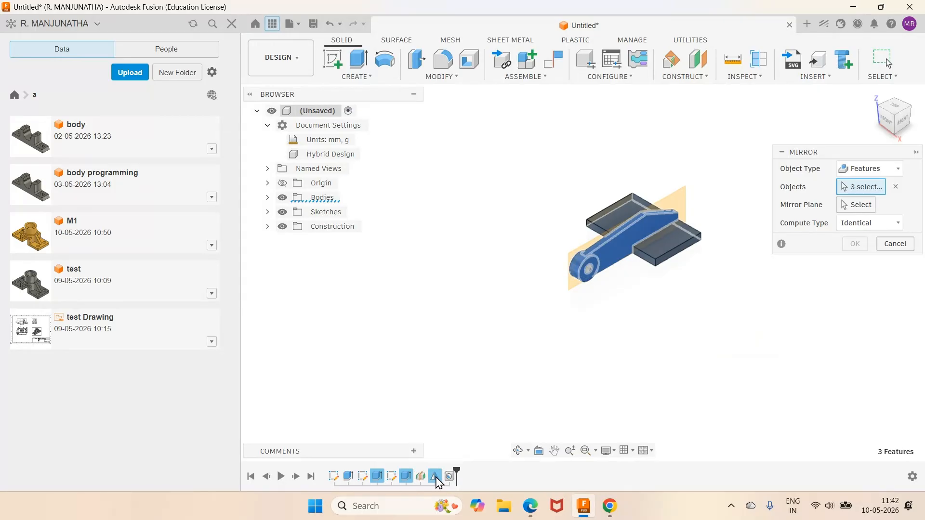
pyautogui.click(450, 477)
pyautogui.click(856, 205)
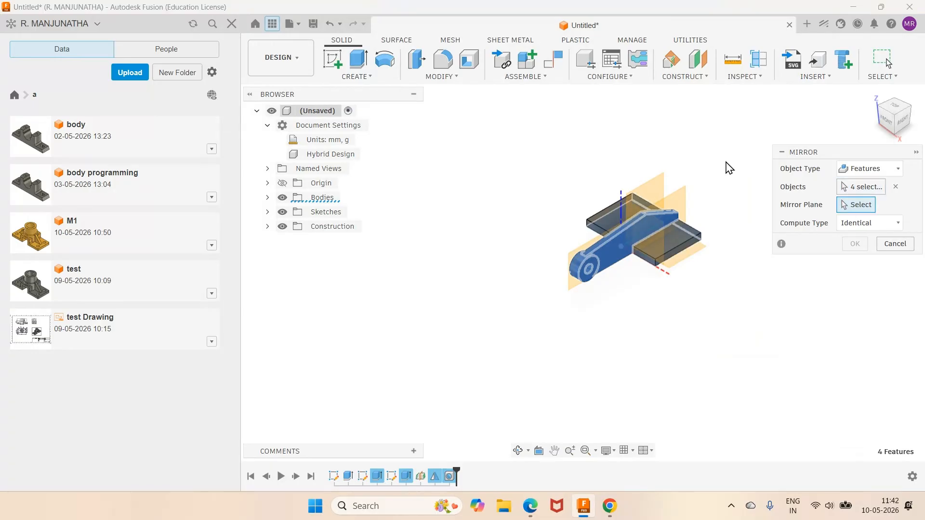
pyautogui.click(658, 186)
pyautogui.click(856, 243)
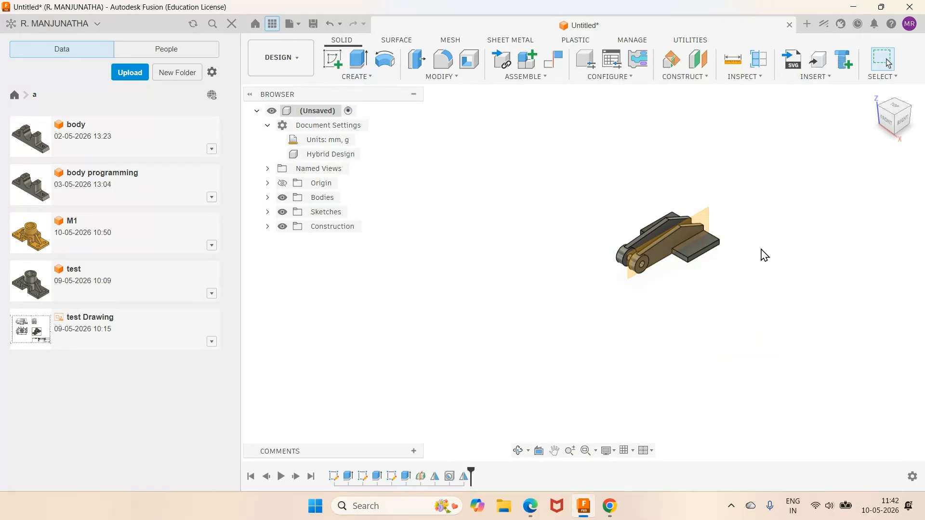
pyautogui.scroll(4, 765, 256)
pyautogui.click(518, 451)
pyautogui.moveTo(548, 324); pyautogui.dragTo(537, 389)
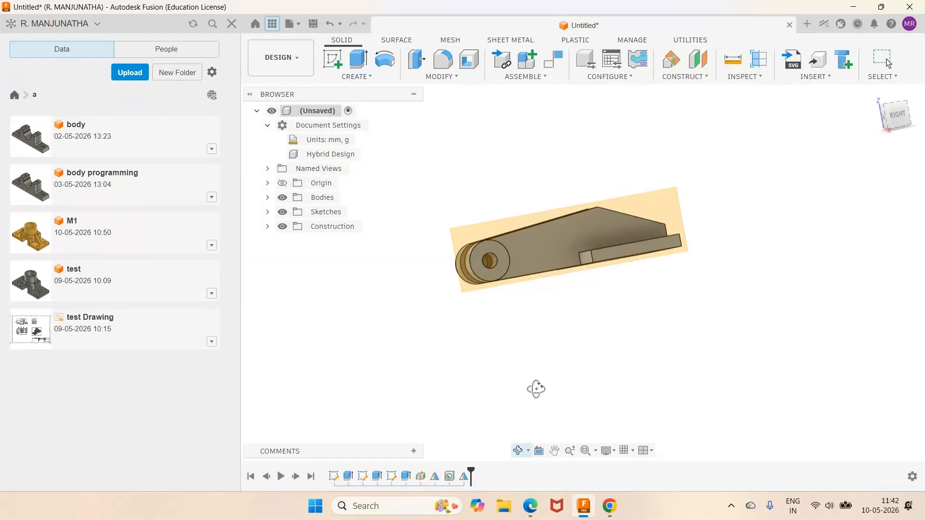
pyautogui.click(875, 102)
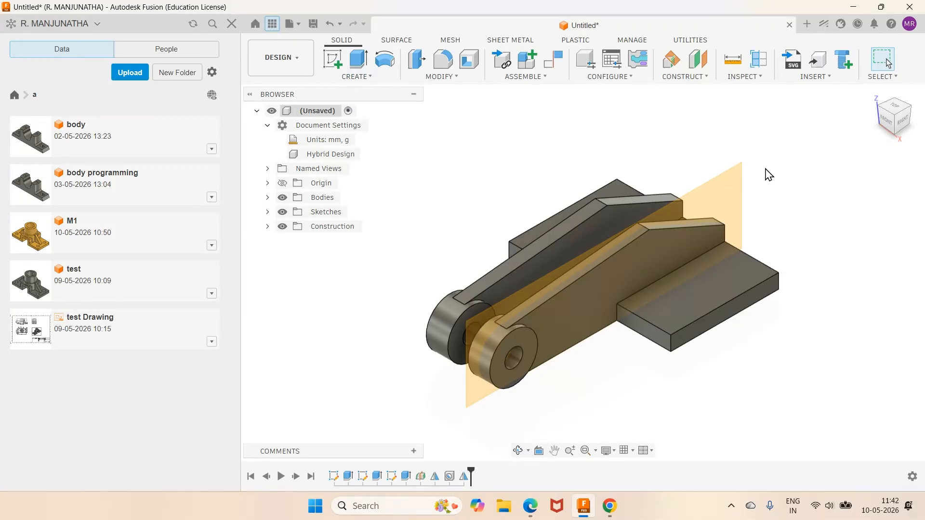
# - Check the plate hole in the PDF workbook, then start a hole on the top face of the base plate beside the original arm
pyautogui.hotkey('alt', 'Tab')
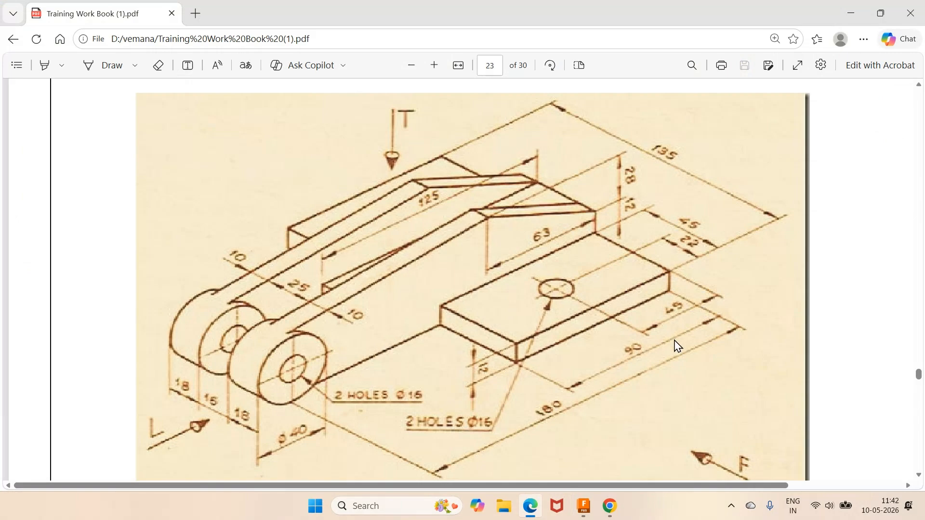
pyautogui.click(585, 514)
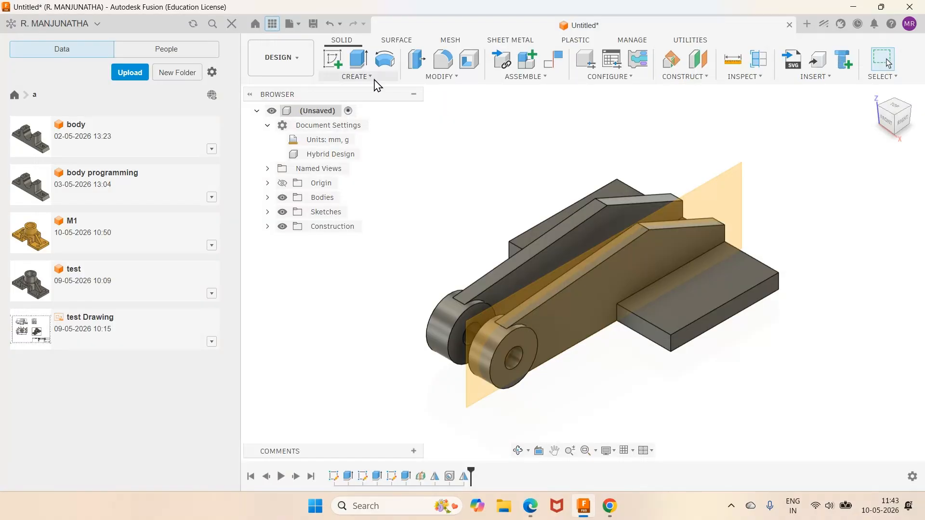
pyautogui.click(356, 77)
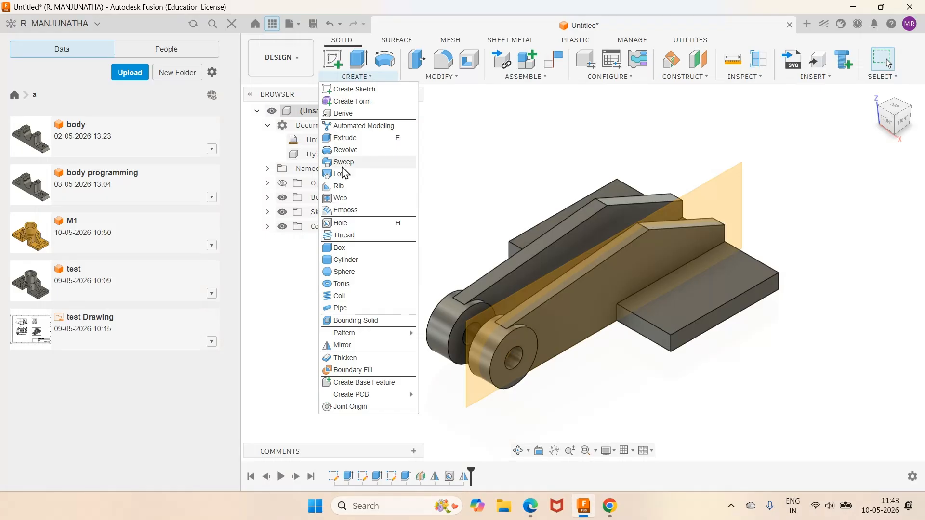
pyautogui.click(345, 228)
pyautogui.moveTo(754, 98); pyautogui.dragTo(537, 135)
pyautogui.click(722, 285)
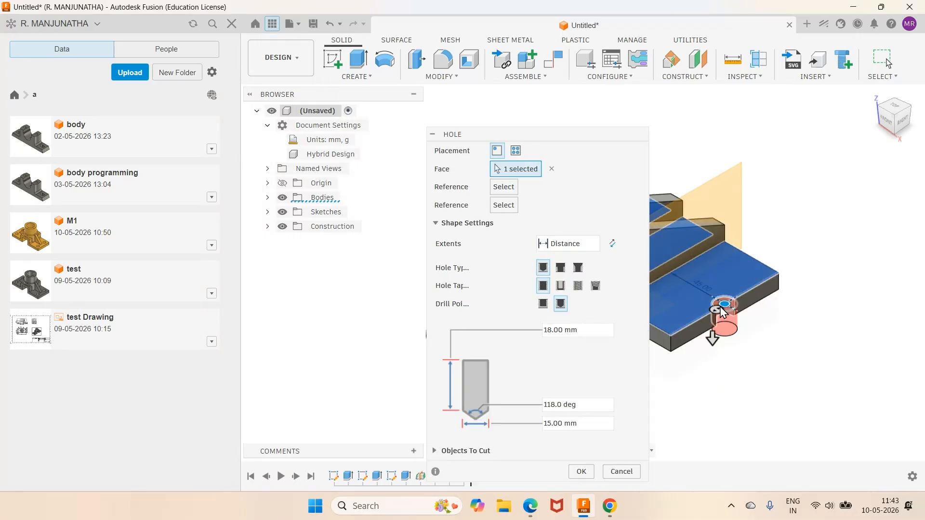
pyautogui.moveTo(723, 311); pyautogui.dragTo(707, 293)
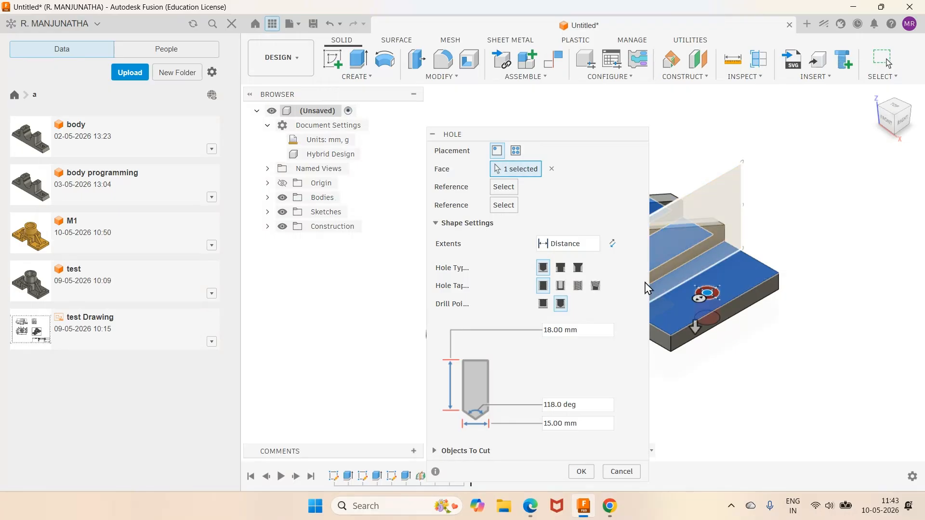
# - Recheck the PDF drawing, then set the plate hole's diameter to 16 mm and its extents to All
pyautogui.click(533, 505)
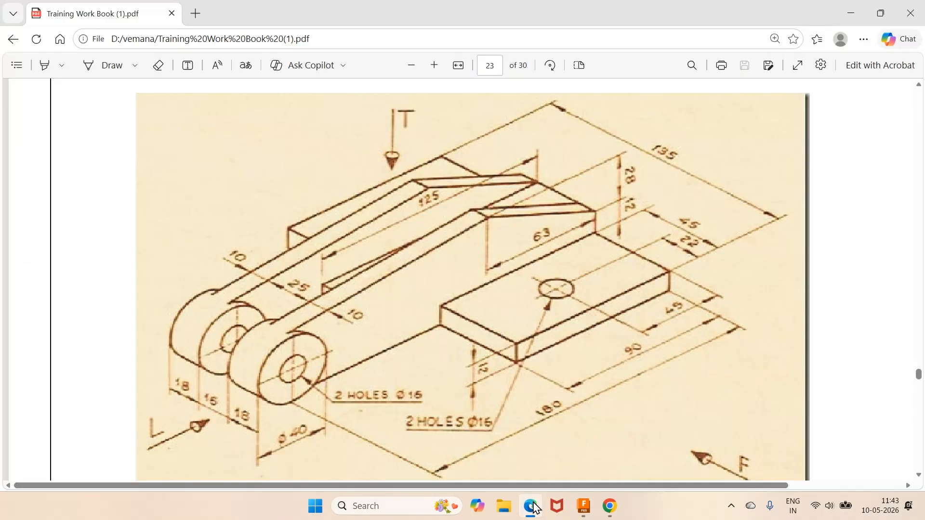
pyautogui.click(533, 506)
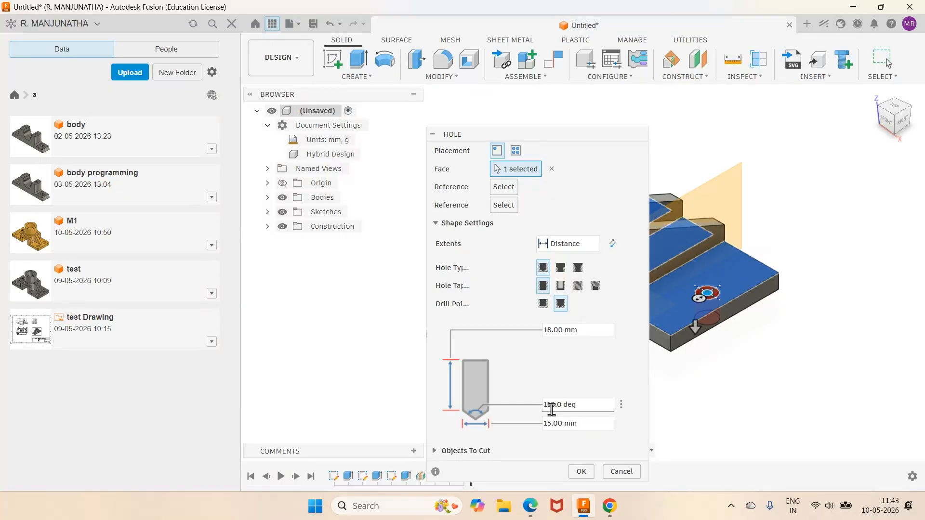
pyautogui.click(590, 423)
pyautogui.write('16')
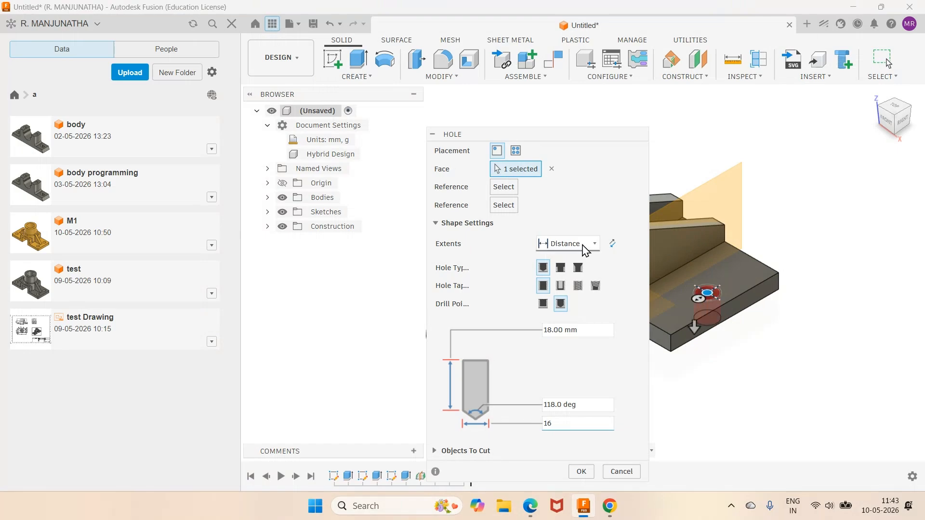
pyautogui.click(586, 248)
pyautogui.click(557, 290)
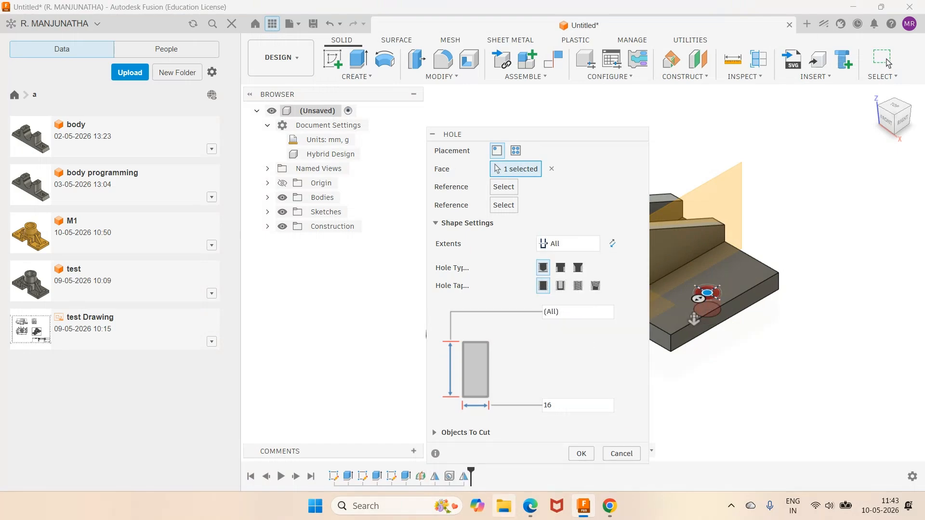
# - Using the PDF drawing, position the hole 45 mm from the plate's rear edge and 22 mm from its outer edge, and create it
pyautogui.click(532, 511)
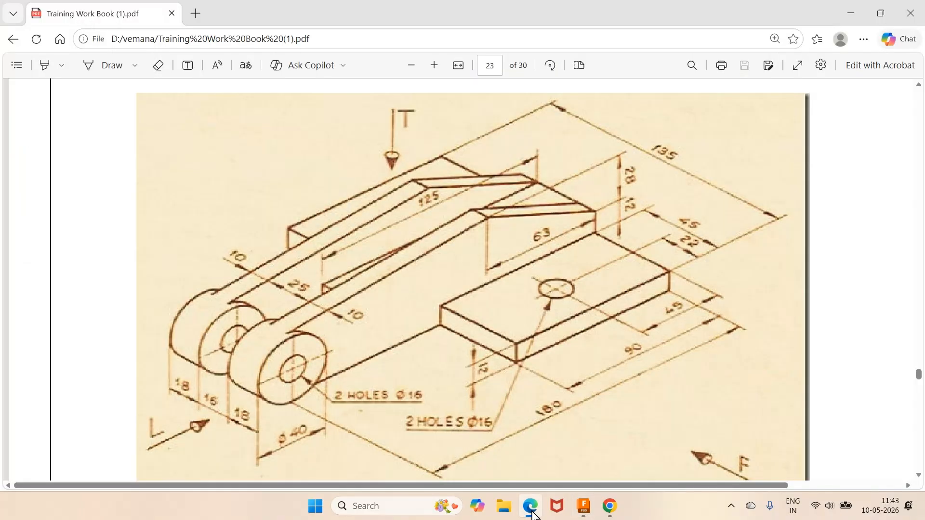
pyautogui.click(532, 512)
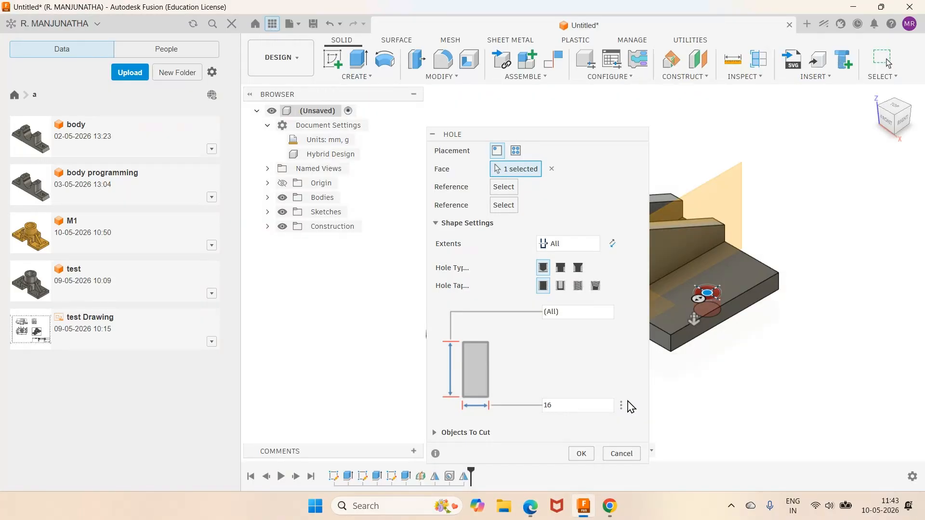
pyautogui.click(760, 264)
pyautogui.write('45')
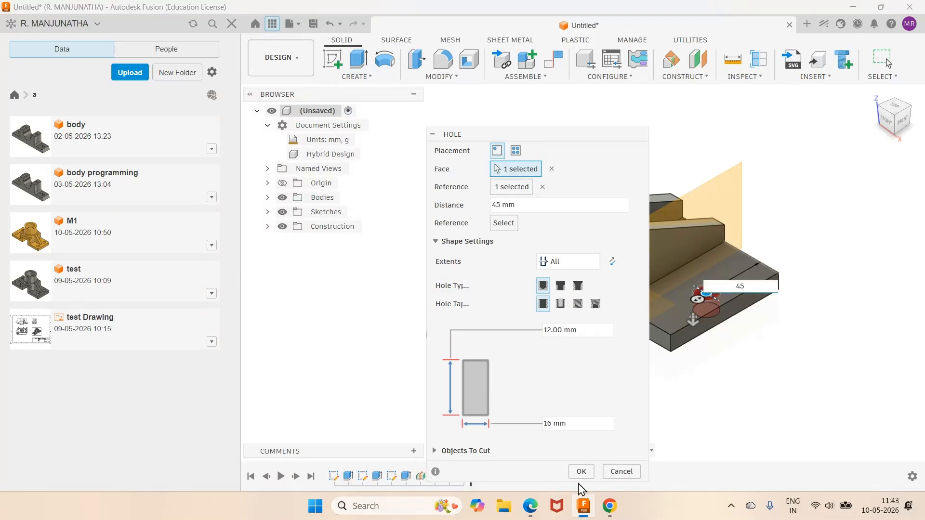
pyautogui.click(532, 509)
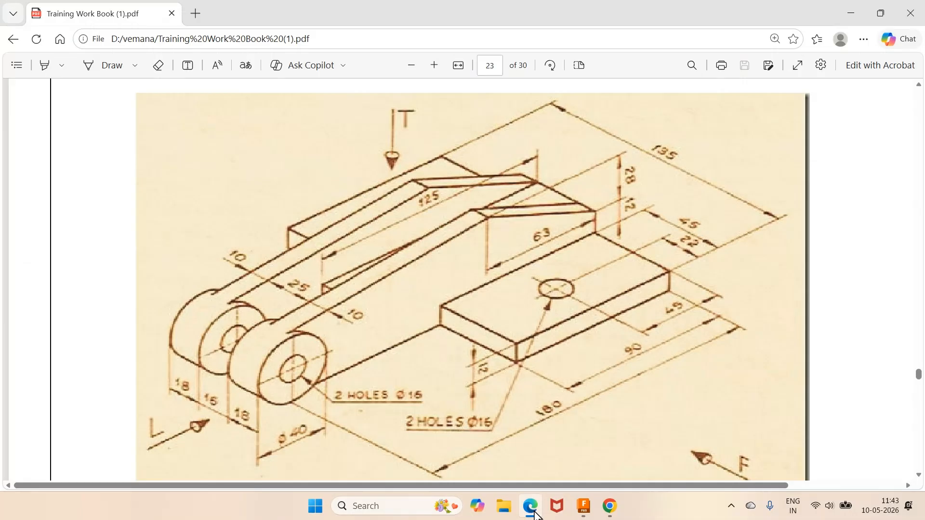
pyautogui.click(533, 512)
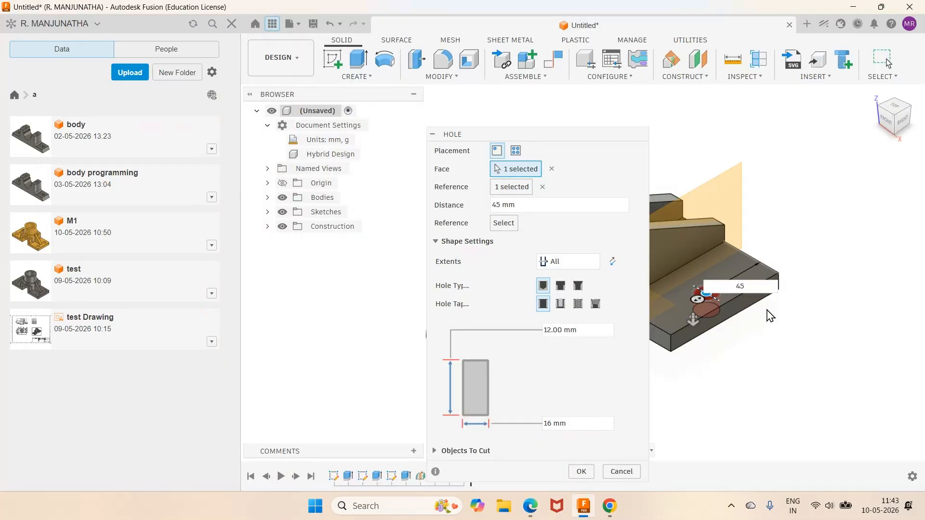
pyautogui.click(787, 270)
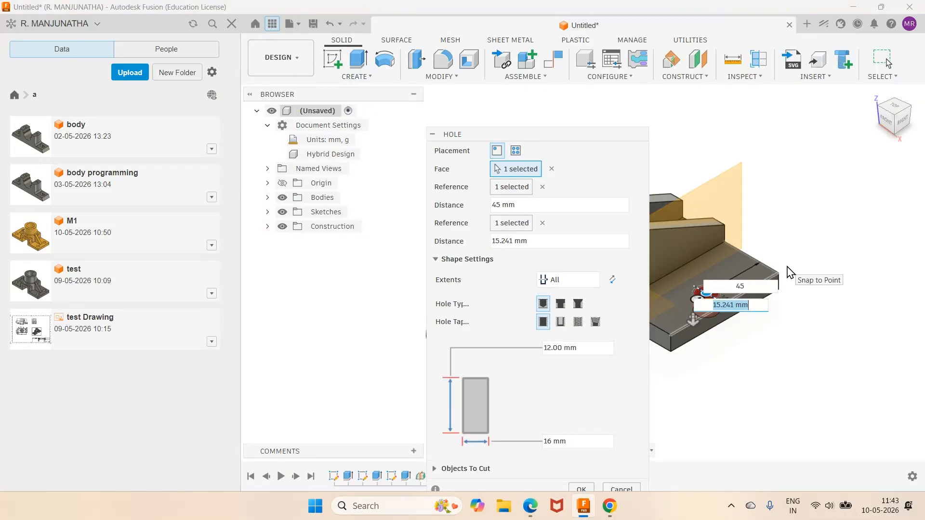
pyautogui.write('22')
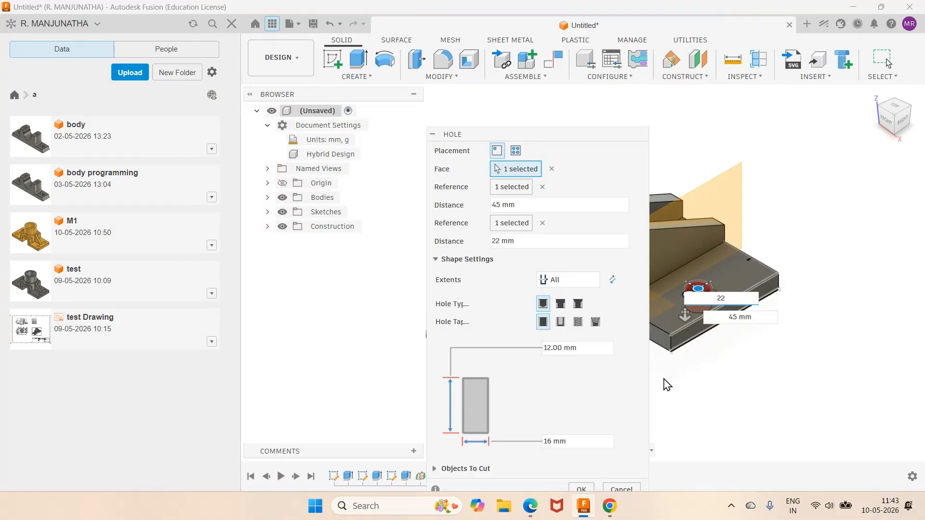
pyautogui.click(583, 488)
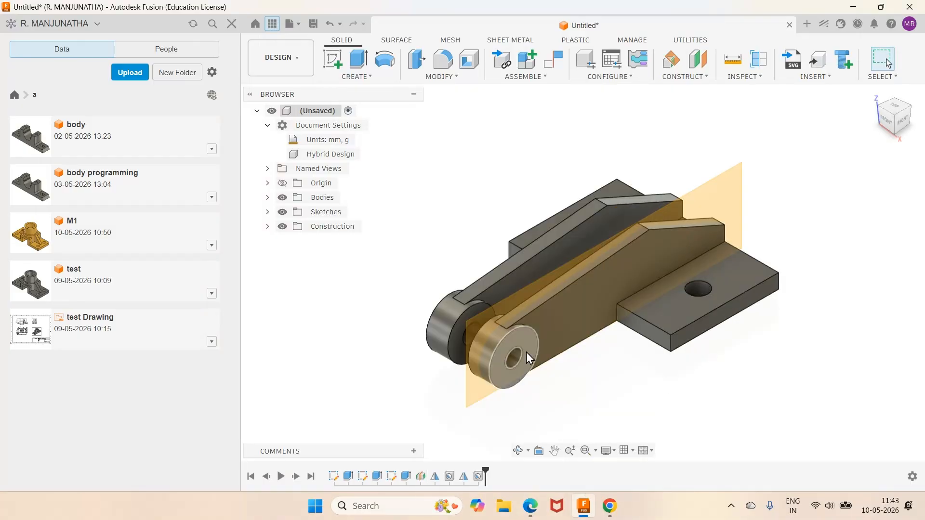
# - Mirror the plate hole to the opposite side across the origin plane between the arms, using the Features object type and Identical compute type
pyautogui.click(382, 76)
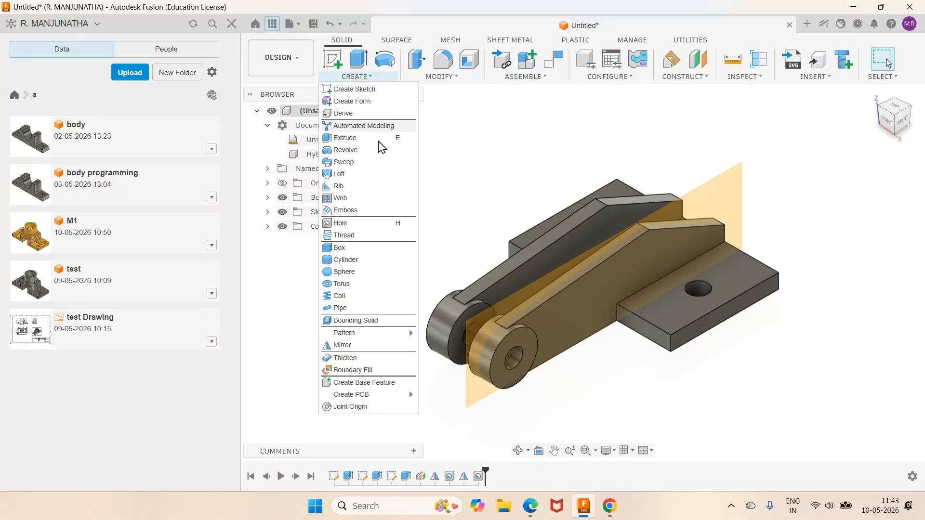
pyautogui.click(381, 344)
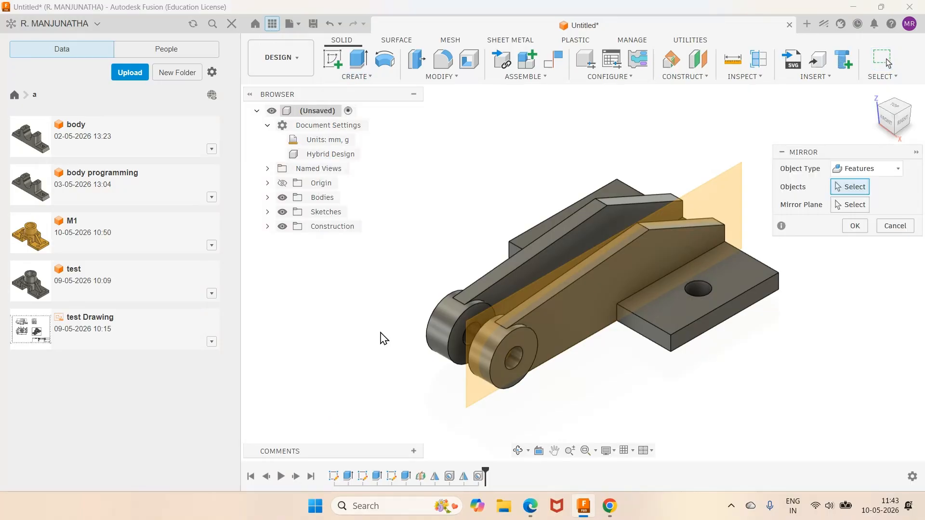
pyautogui.click(478, 477)
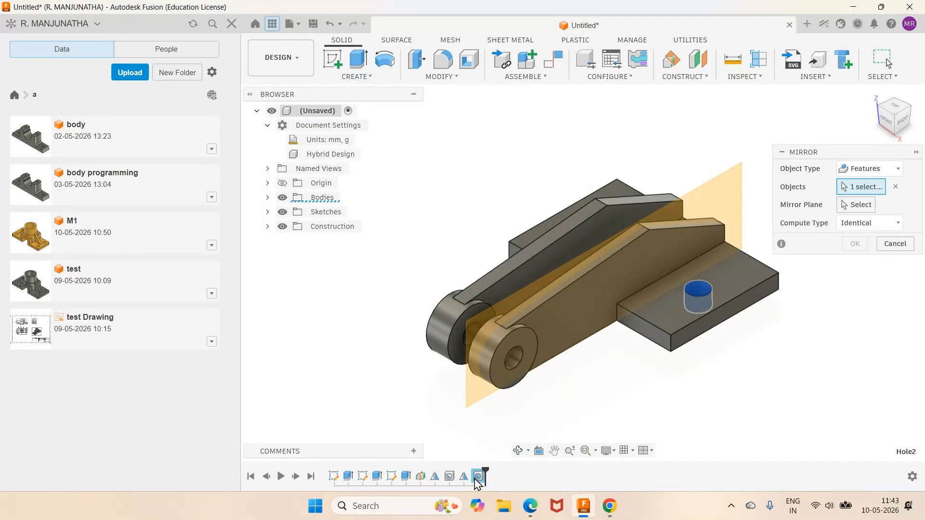
pyautogui.click(857, 204)
pyautogui.scroll(-5, 702, 149)
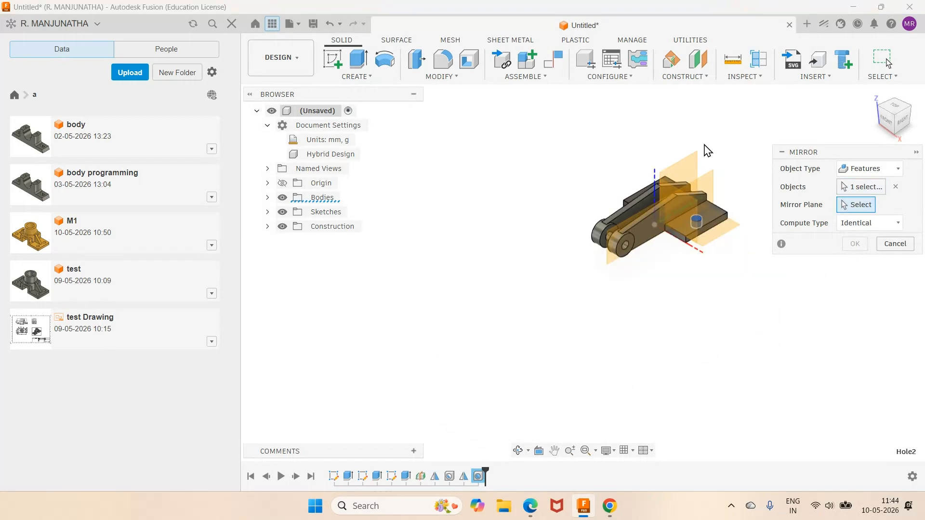
pyautogui.click(700, 151)
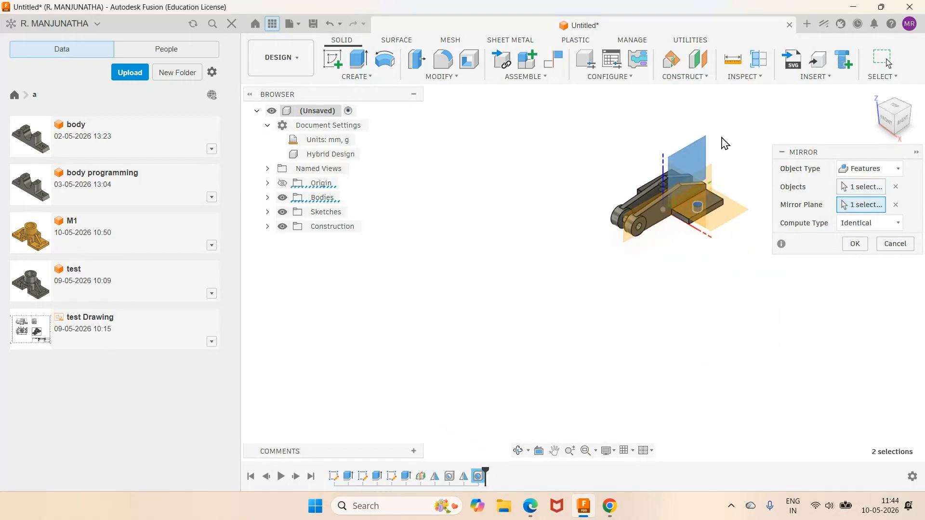
pyautogui.press('Return')
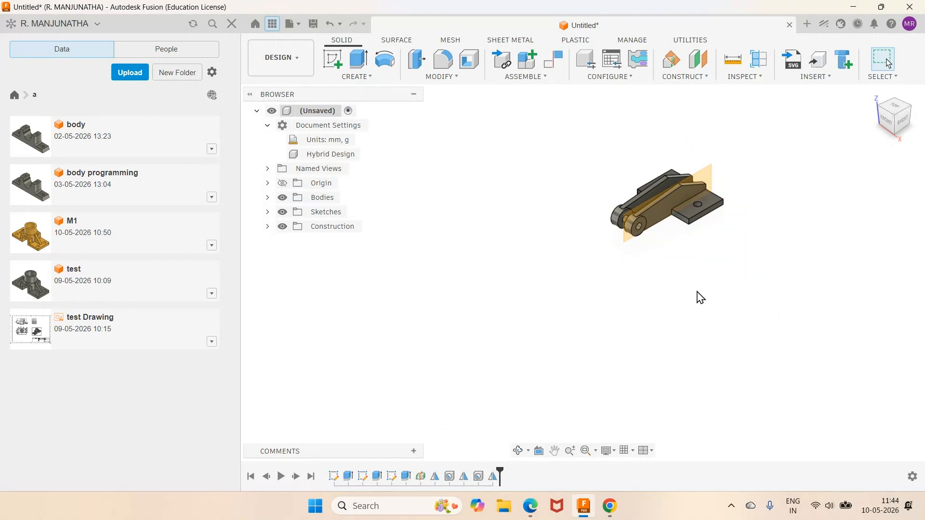
pyautogui.keyDown('shift'); pyautogui.moveTo(559, 282); pyautogui.dragTo(578, 318, button='middle'); pyautogui.keyUp('shift')
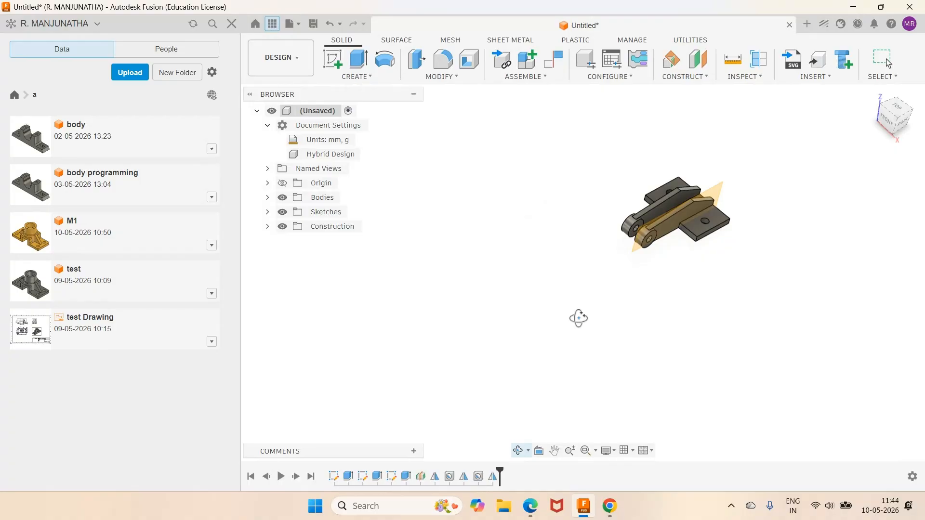
pyautogui.moveTo(578, 318); pyautogui.dragTo(594, 307)
pyautogui.rightClick(595, 308)
pyautogui.click(573, 359)
pyautogui.scroll(3, 690, 219)
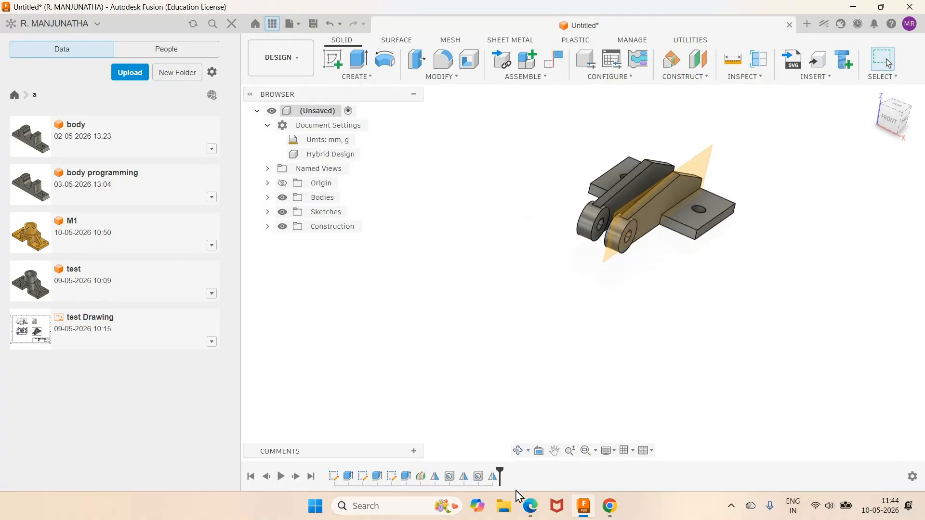
# - Check the PDF workbook drawing for the remaining feature, then hide the construction planes in the model
pyautogui.click(529, 506)
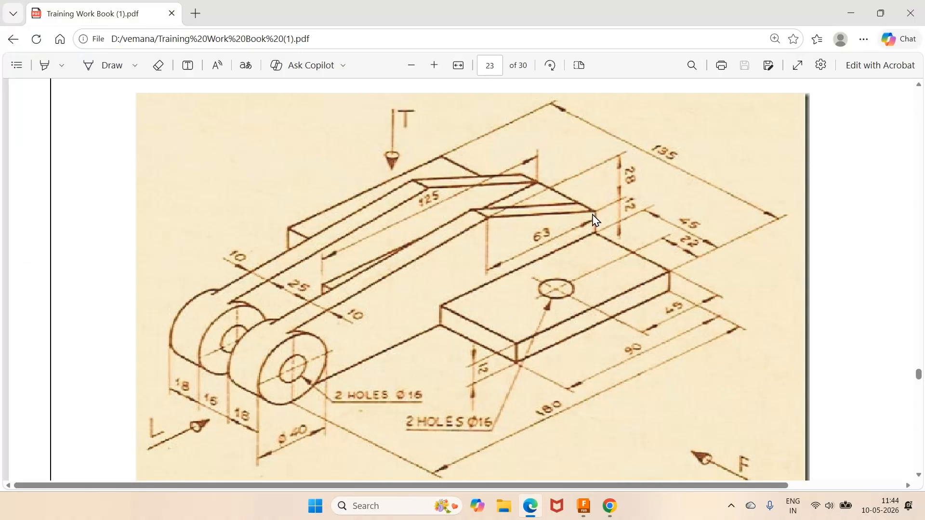
pyautogui.click(584, 505)
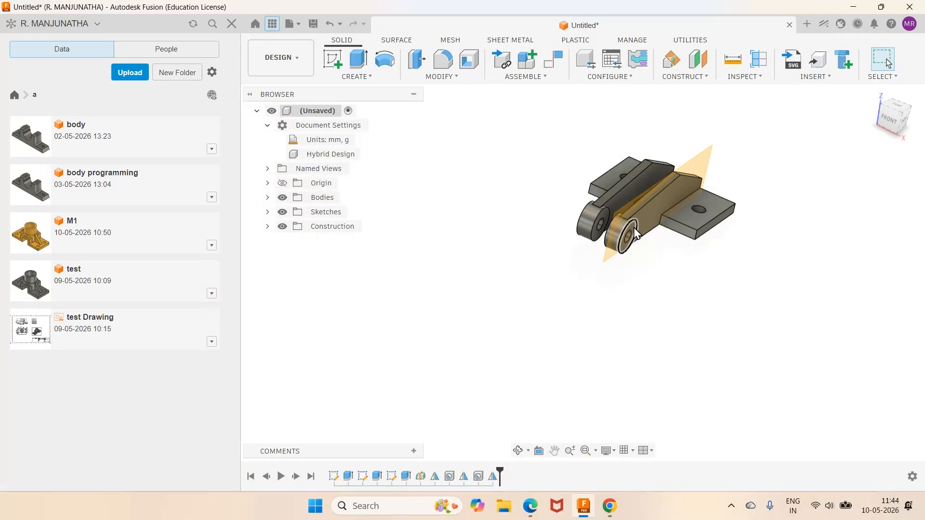
pyautogui.scroll(3, 652, 168)
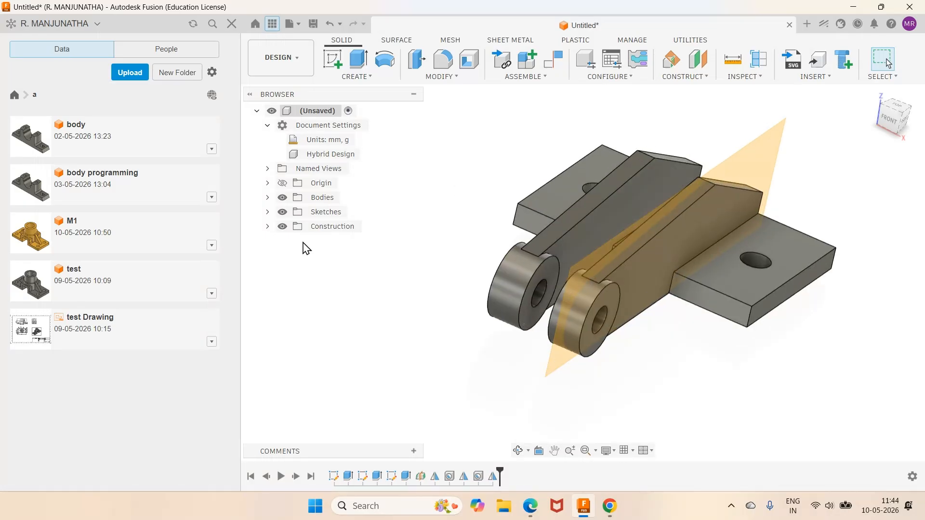
pyautogui.click(283, 227)
# - Start a sketch on the base plate's top face in the gap between the two arms
pyautogui.click(519, 451)
pyautogui.moveTo(543, 394); pyautogui.dragTo(567, 375)
pyautogui.rightClick(554, 381)
pyautogui.press('Escape')
pyautogui.click(334, 61)
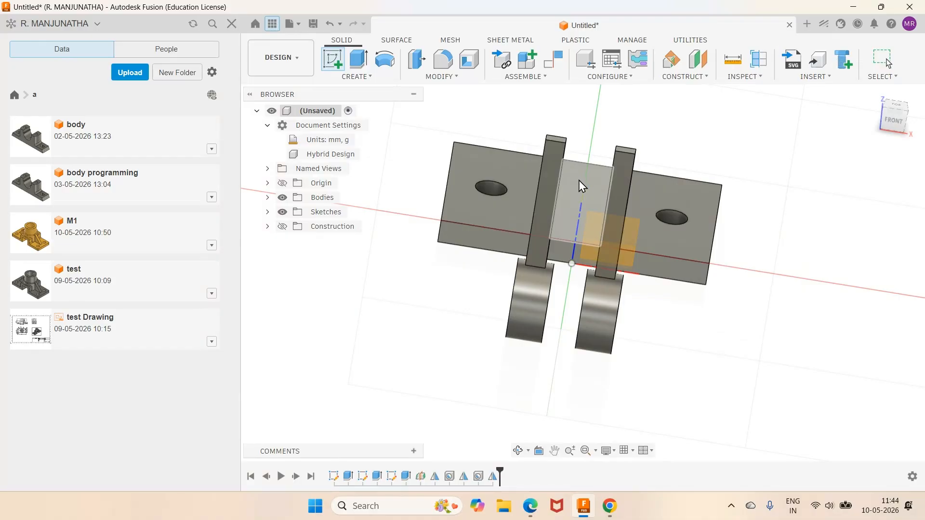
pyautogui.click(582, 186)
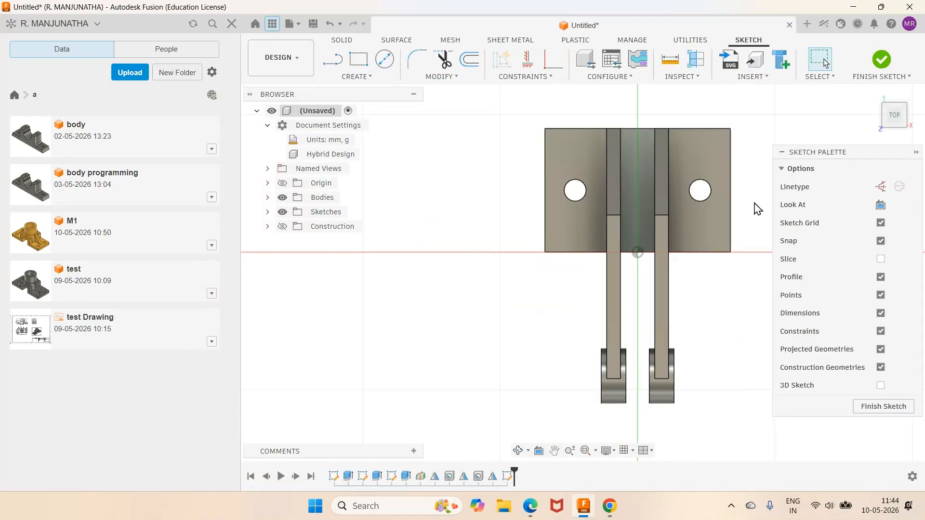
# - Project the whole bracket body into the sketch using the body selection filter, keeping the projection linked
pyautogui.scroll(1, 707, 145)
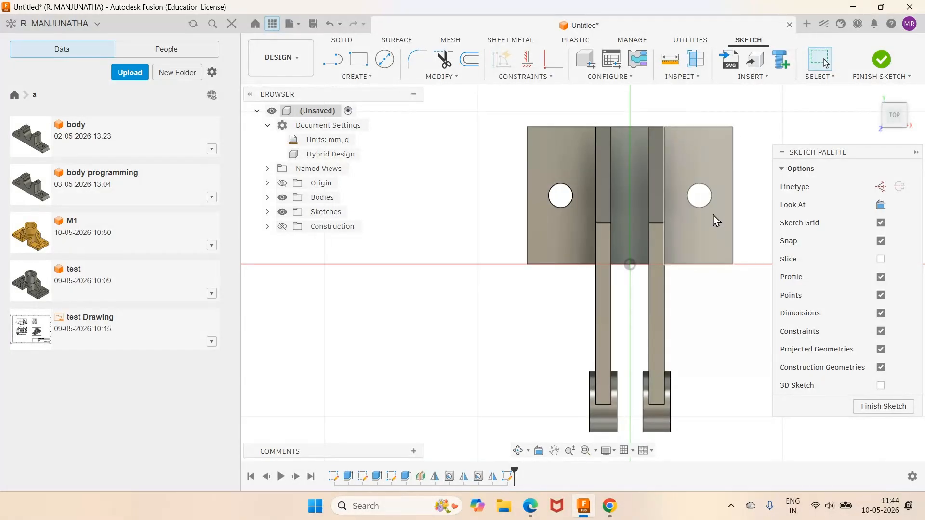
pyautogui.press('p')
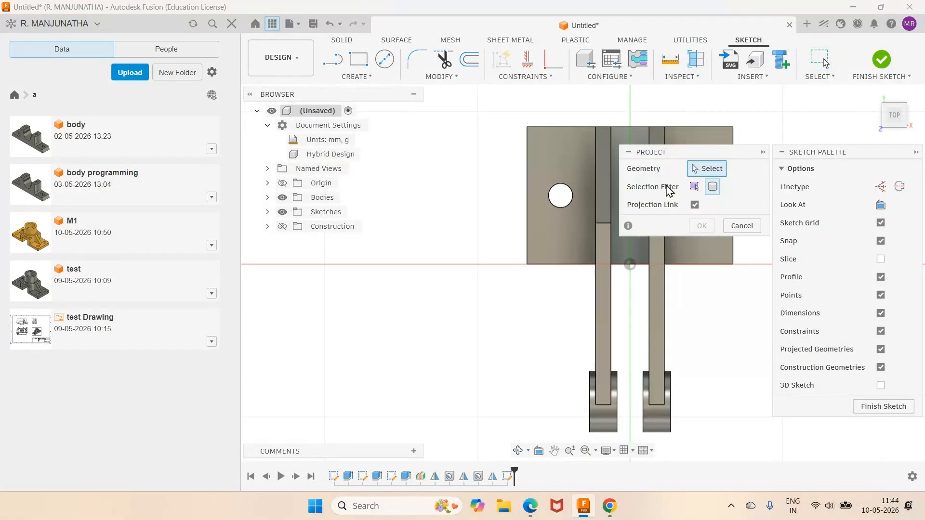
pyautogui.click(713, 188)
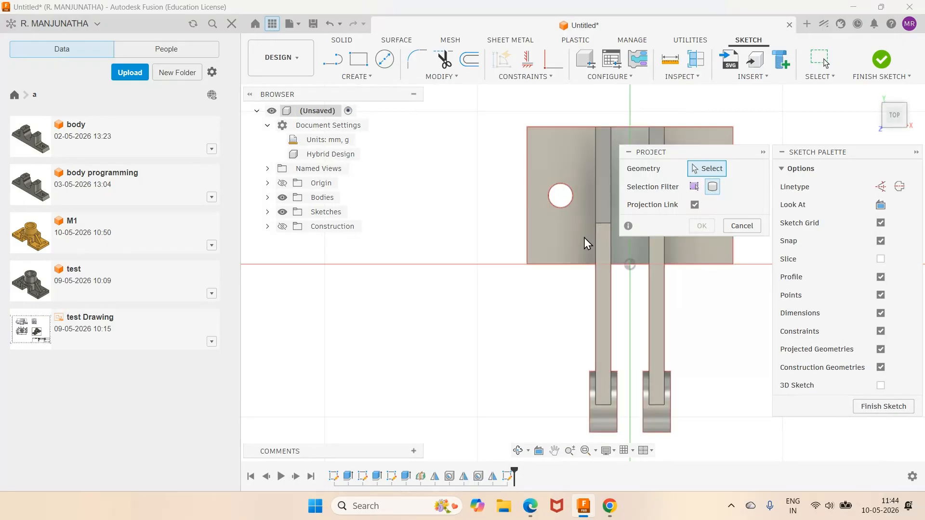
pyautogui.click(584, 238)
pyautogui.click(702, 226)
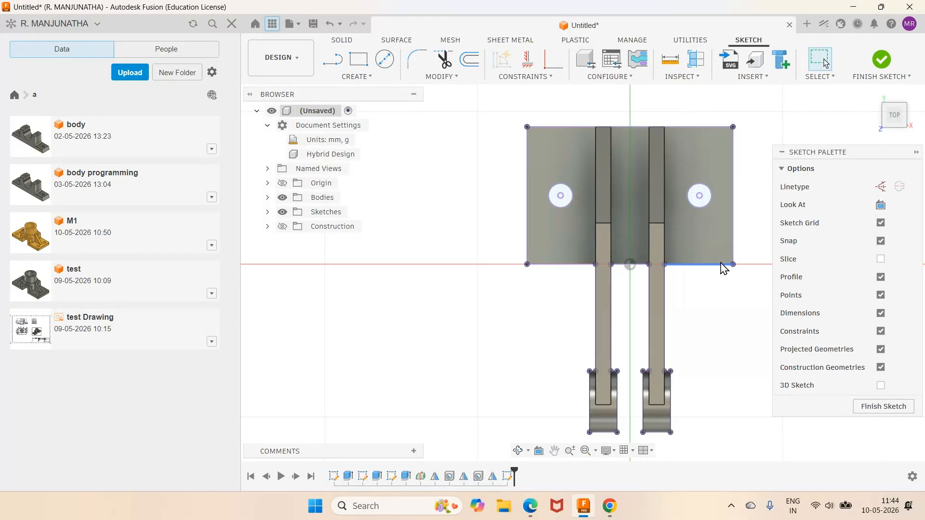
# - Recheck the PDF drawing, then sketch a 25 mm horizontal line between the arms' inner edges in front of the base plate
pyautogui.click(530, 506)
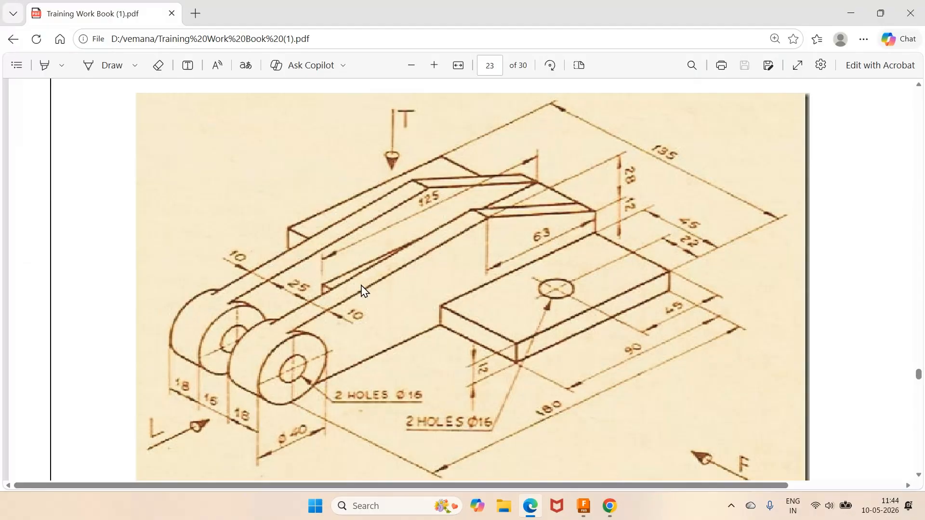
pyautogui.hotkey('alt', 'Tab')
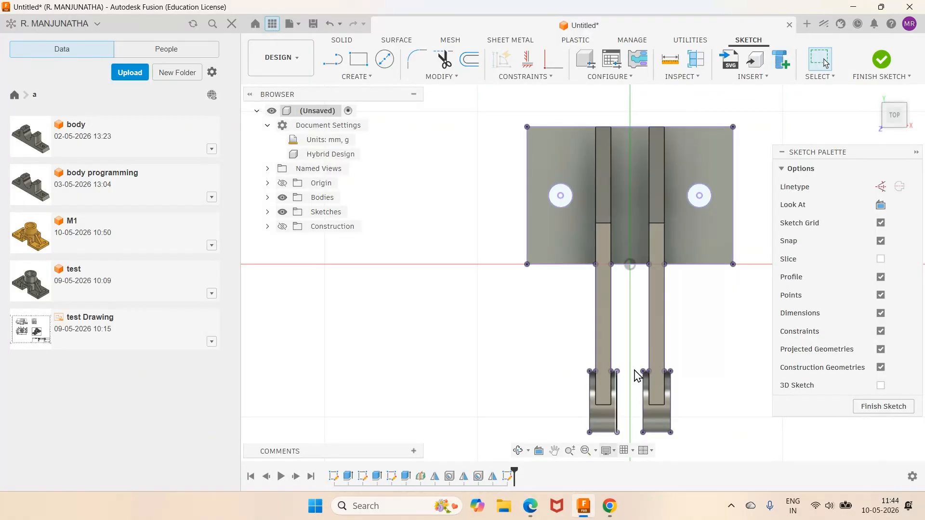
pyautogui.press('l')
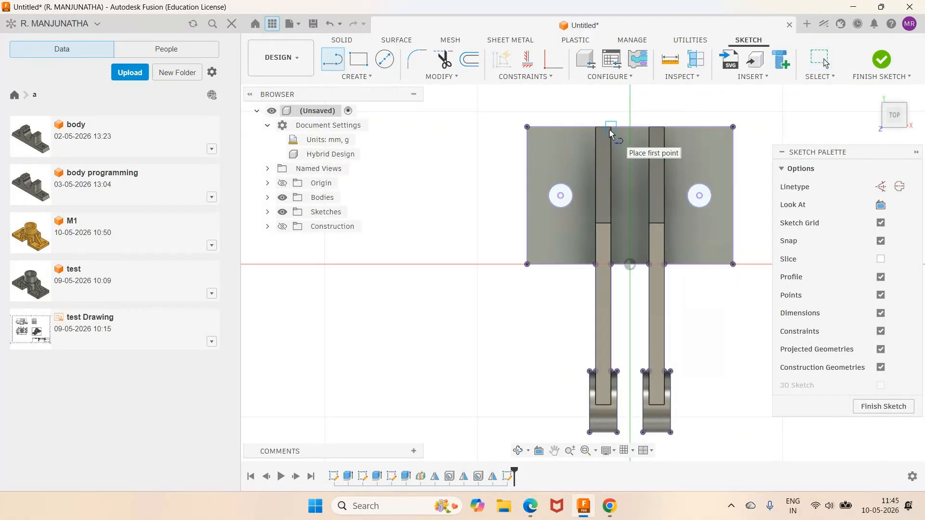
pyautogui.click(611, 302)
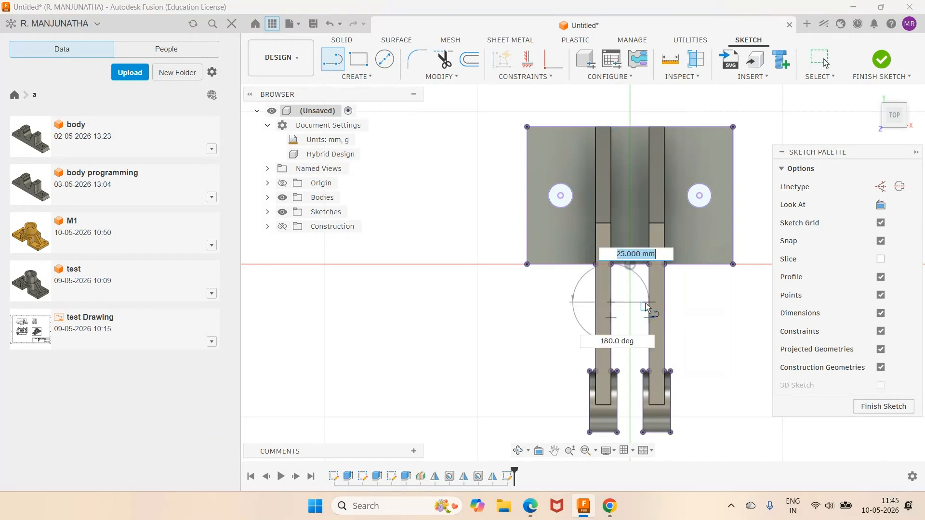
pyautogui.click(648, 303)
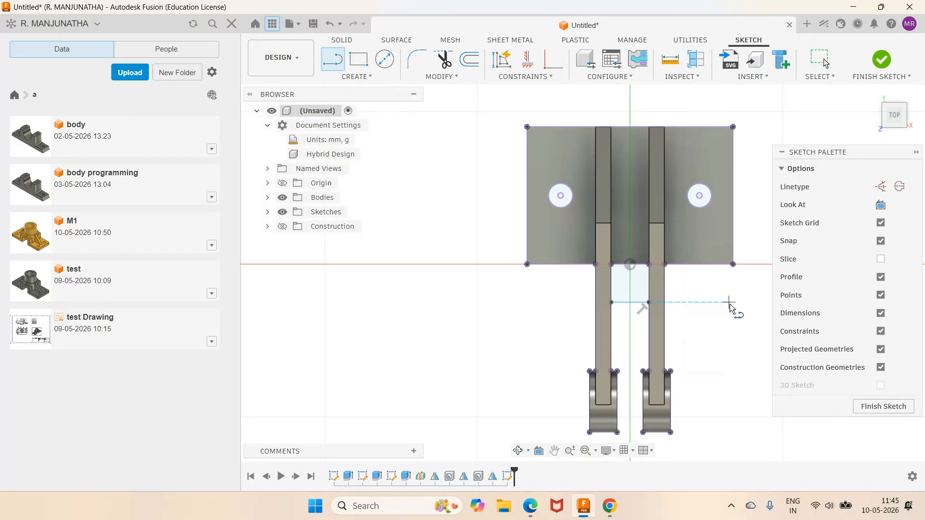
pyautogui.press('Escape')
# - Dimension the line 125 mm from the base plate's rear edge and finish the sketch
pyautogui.press('d')
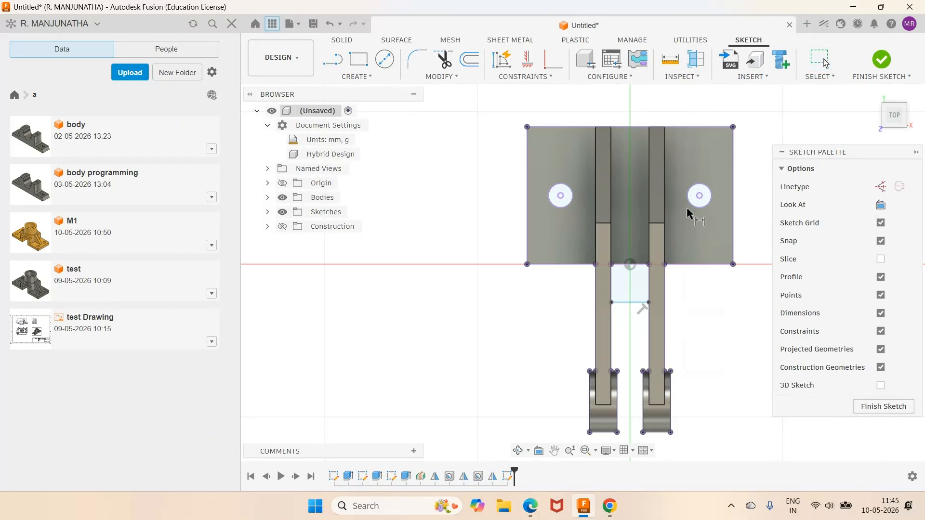
pyautogui.click(626, 127)
pyautogui.click(629, 303)
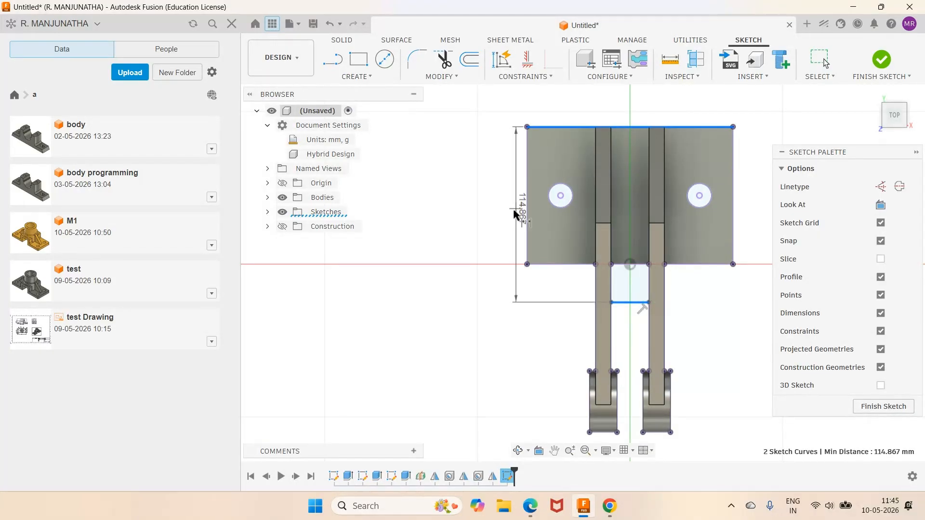
pyautogui.click(483, 220)
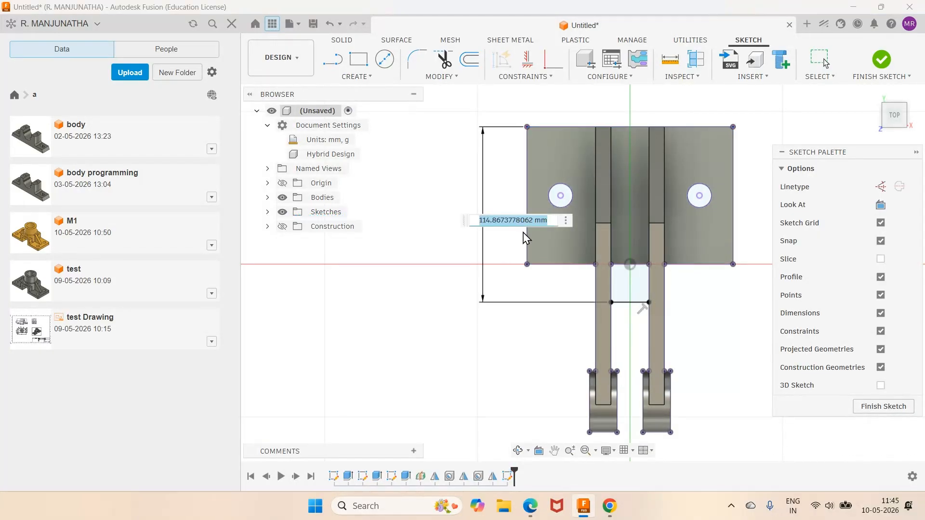
pyautogui.write('125')
pyautogui.press('Return')
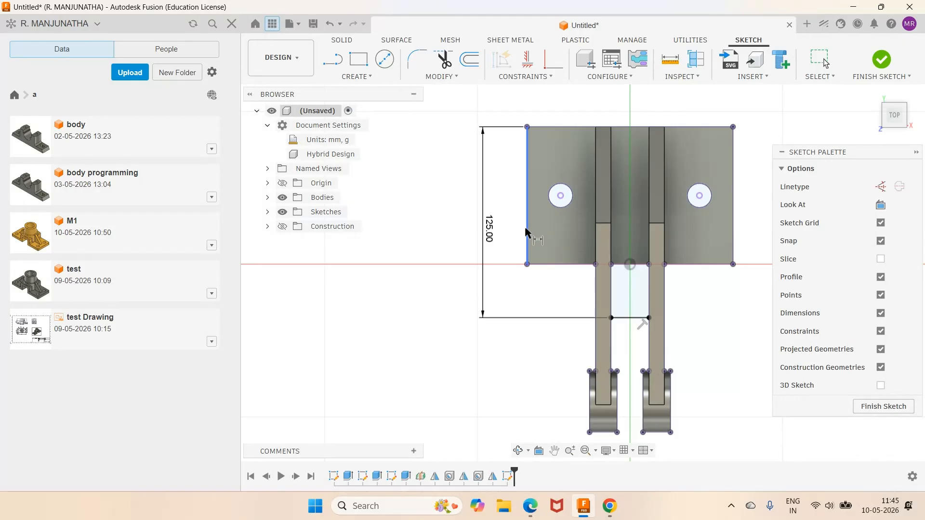
pyautogui.click(882, 59)
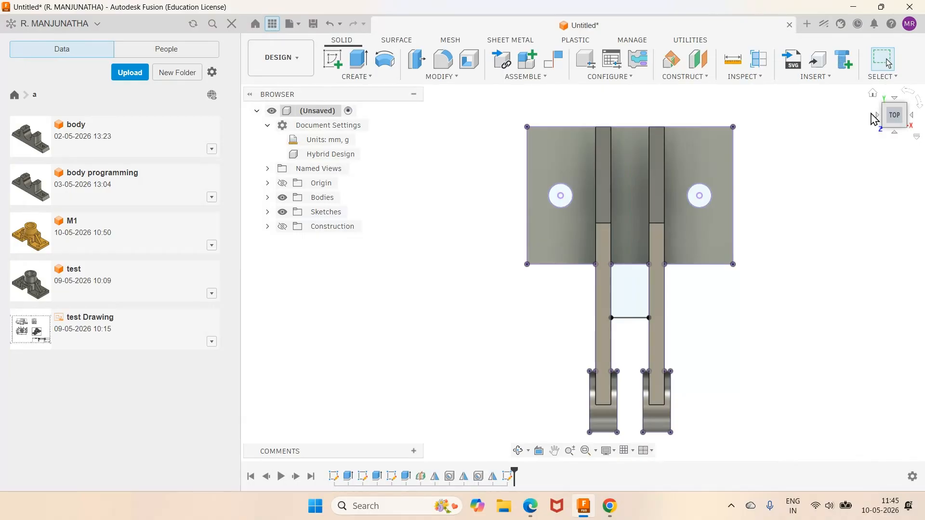
# - Extrude the two profiles between the arms upward 12 mm, as given in the PDF drawing, joining them to the bracket
pyautogui.click(873, 93)
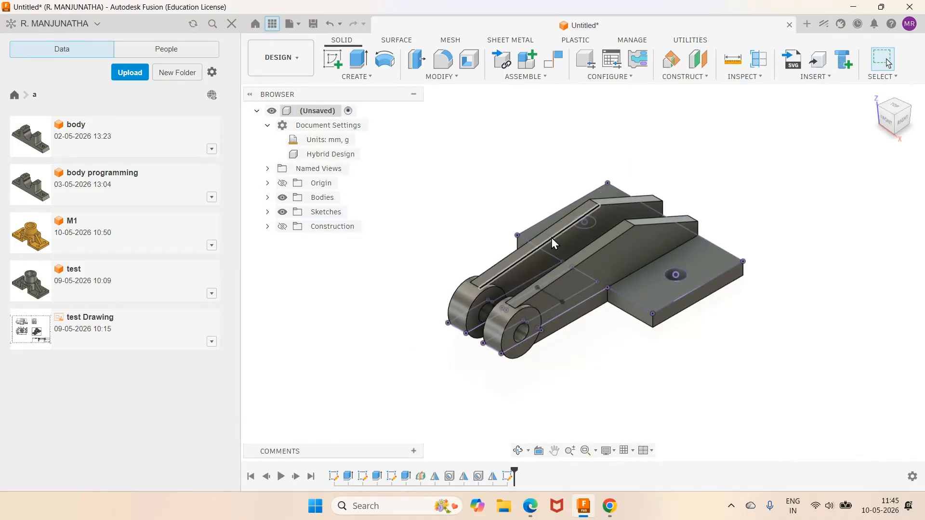
pyautogui.scroll(3, 555, 232)
pyautogui.keyDown('shift'); pyautogui.moveTo(573, 378); pyautogui.dragTo(602, 380, button='middle'); pyautogui.keyUp('shift')
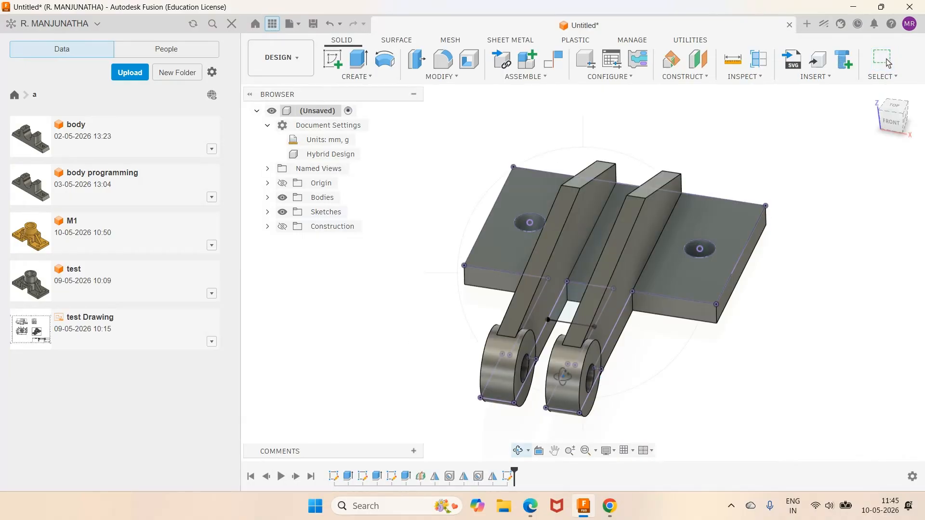
pyautogui.rightClick(426, 375)
pyautogui.click(429, 426)
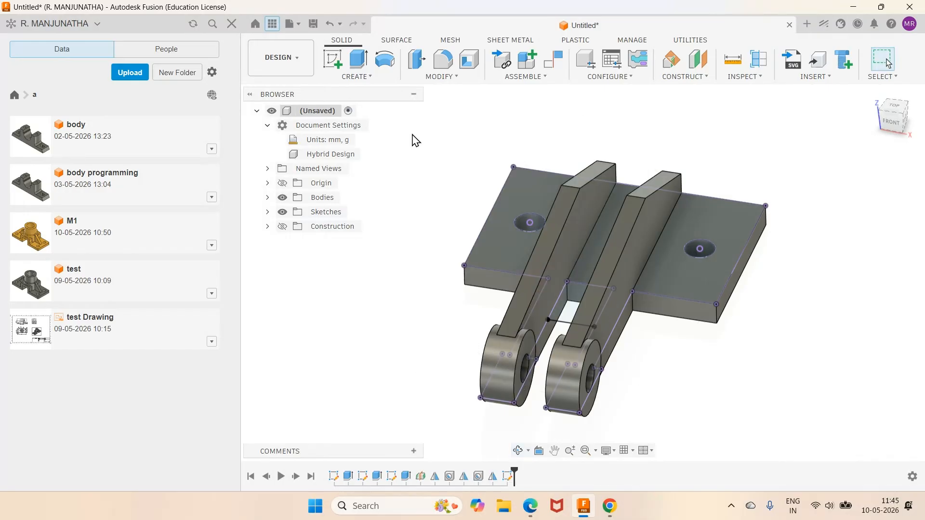
pyautogui.press('e')
pyautogui.click(566, 301)
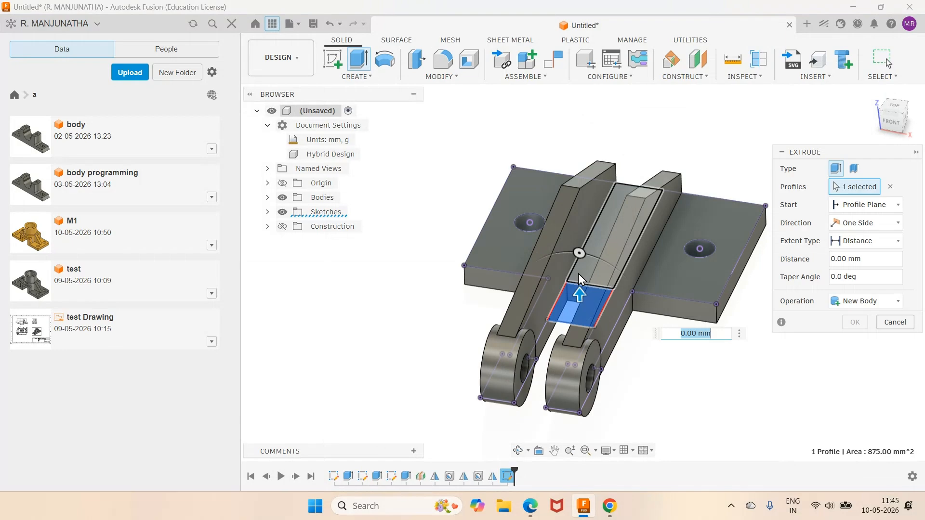
pyautogui.click(588, 255)
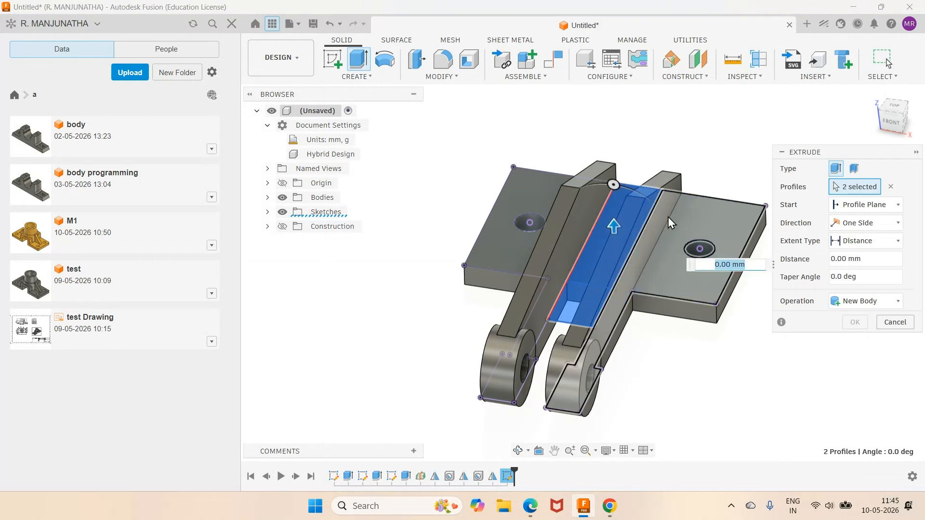
pyautogui.click(531, 511)
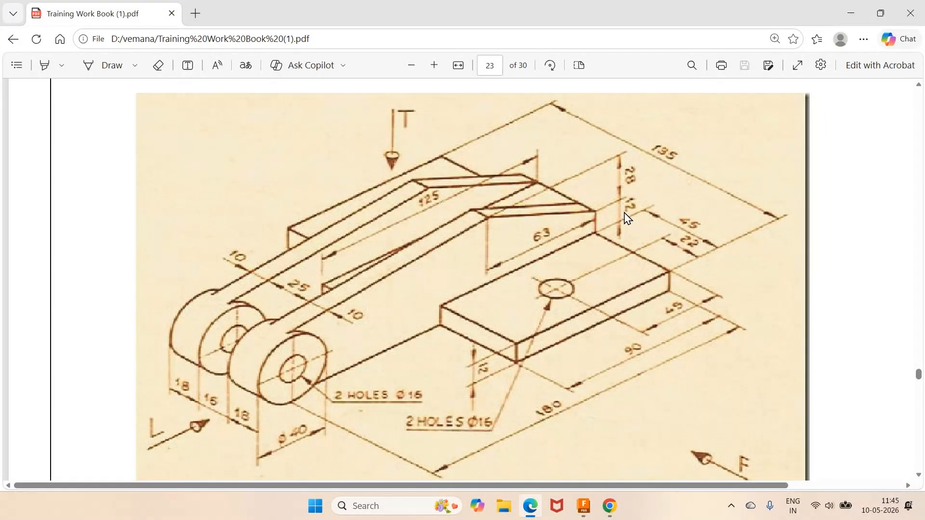
pyautogui.click(584, 506)
pyautogui.click(862, 259)
pyautogui.doubleClick(863, 259)
pyautogui.write('12')
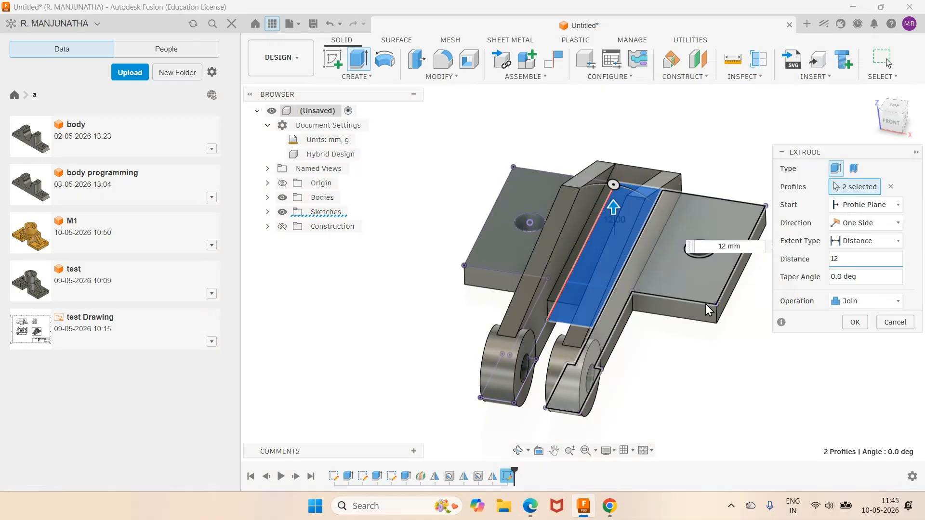
pyautogui.click(855, 322)
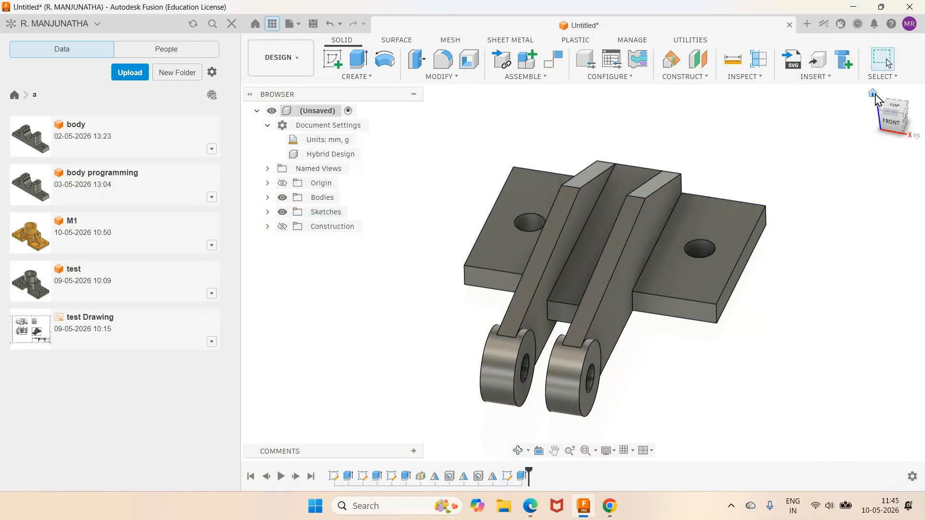
# - Inspect the bracket from the home view and from the side, then compare it with the PDF drawing
pyautogui.click(874, 93)
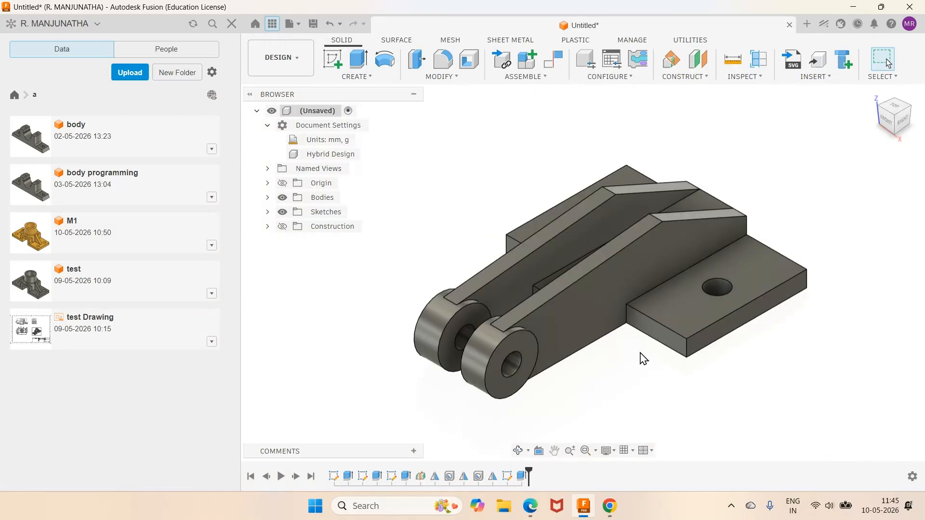
pyautogui.scroll(-2, 640, 355)
pyautogui.click(519, 451)
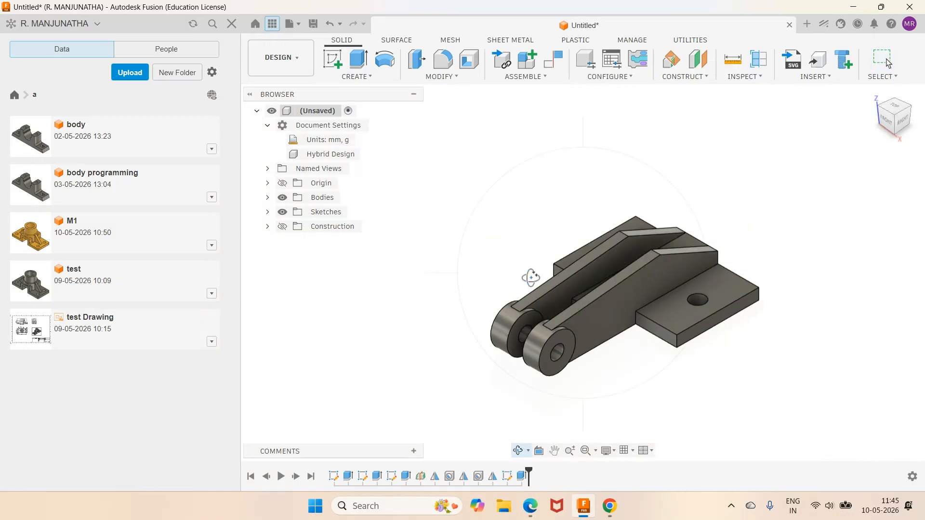
pyautogui.moveTo(527, 256); pyautogui.dragTo(586, 178)
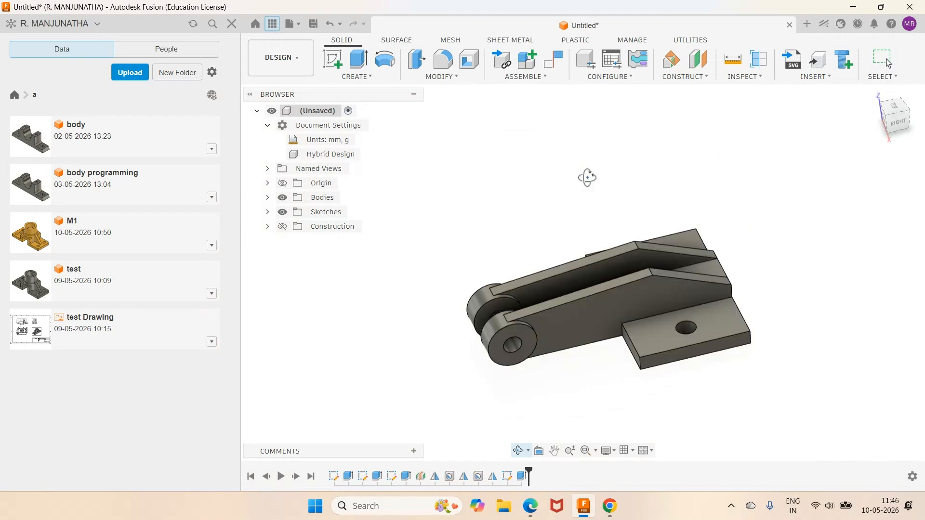
pyautogui.rightClick(584, 195)
pyautogui.click(560, 250)
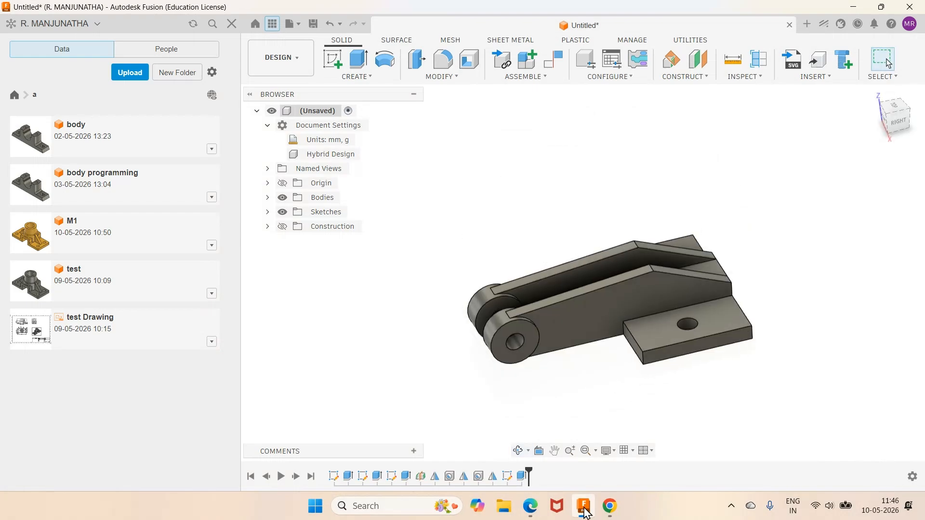
pyautogui.click(532, 507)
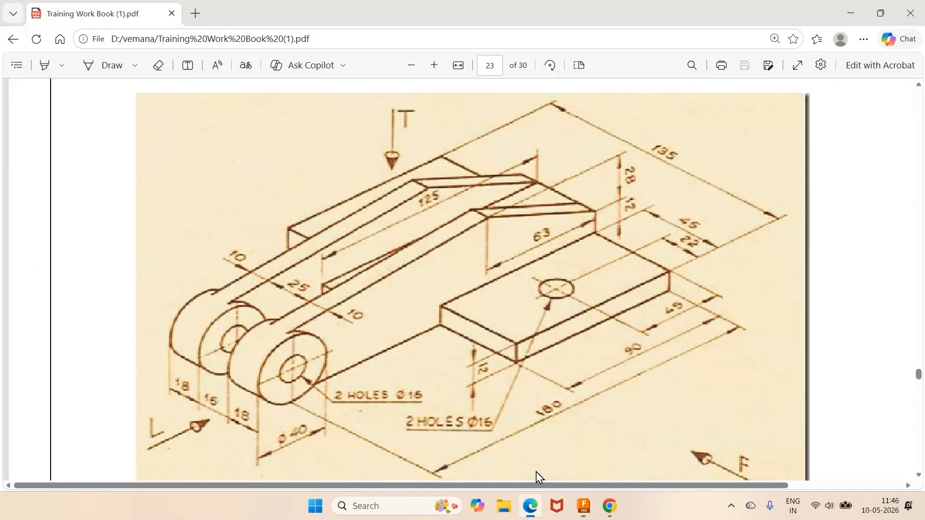